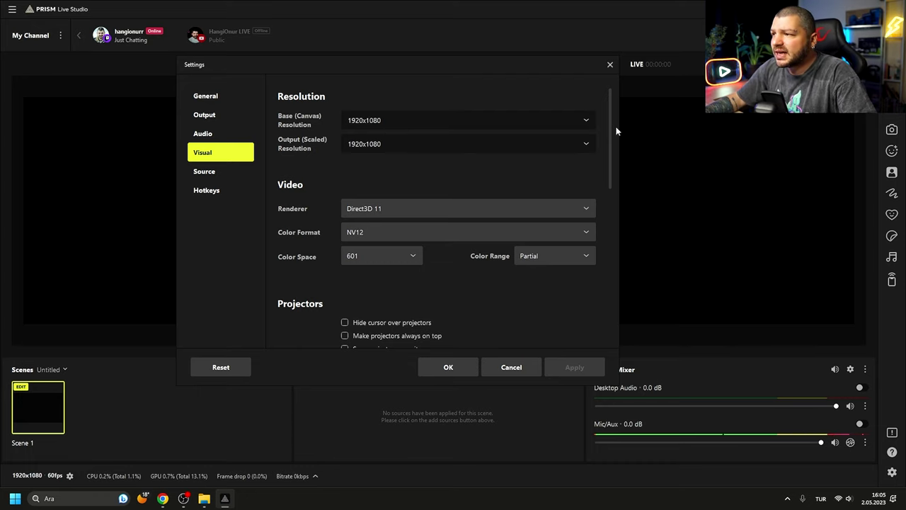
Review the visual, source and hotkey settings, and close the settings without changing anything
{"action": "left_click_drag", "start_coordinate": [612, 130], "coordinate": [602, 288]}
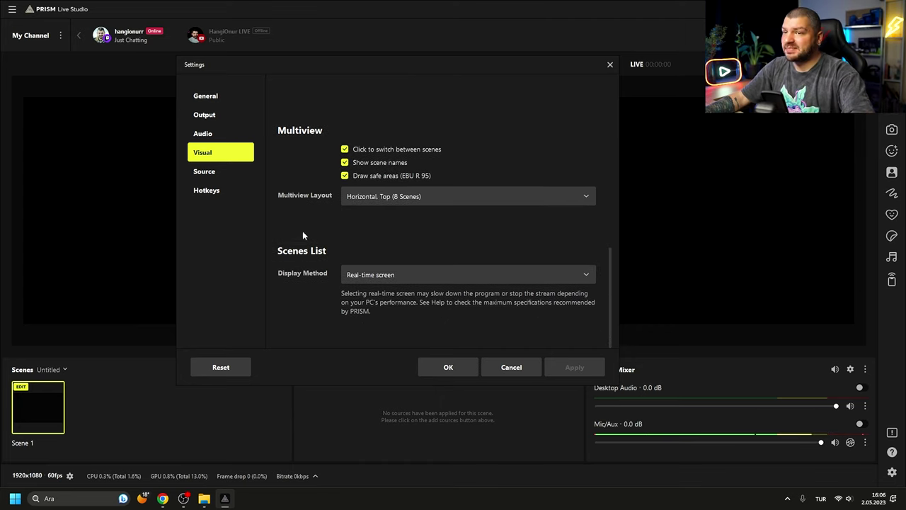
{"action": "left_click", "coordinate": [224, 173]}
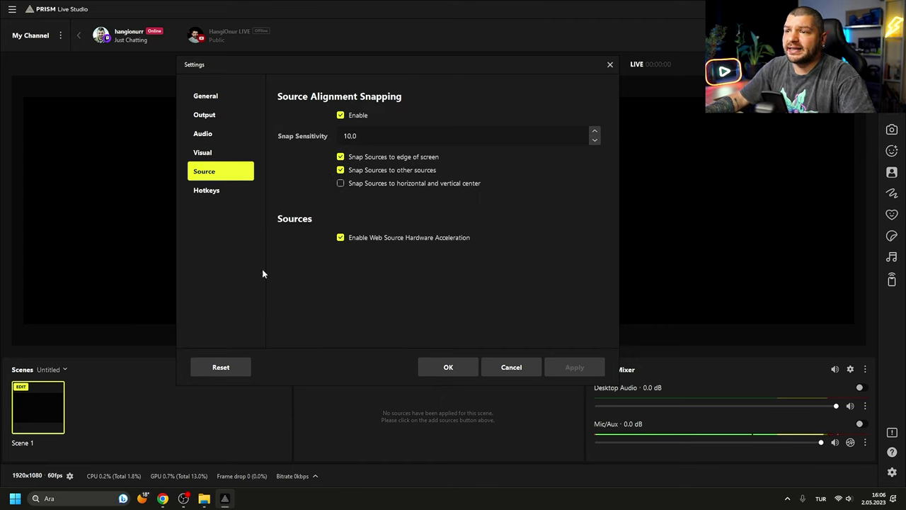
{"action": "left_click", "coordinate": [222, 192]}
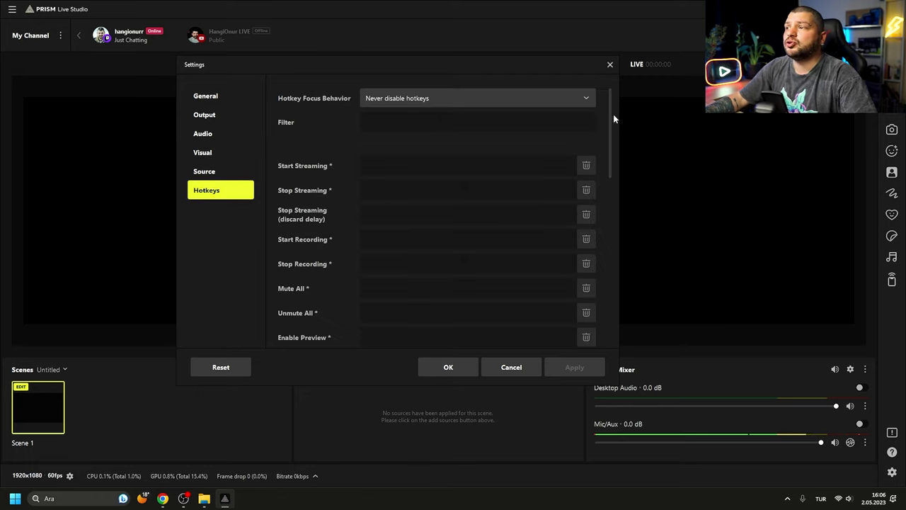
{"action": "left_click_drag", "start_coordinate": [610, 111], "coordinate": [602, 303]}
{"action": "left_click", "coordinate": [504, 369]}
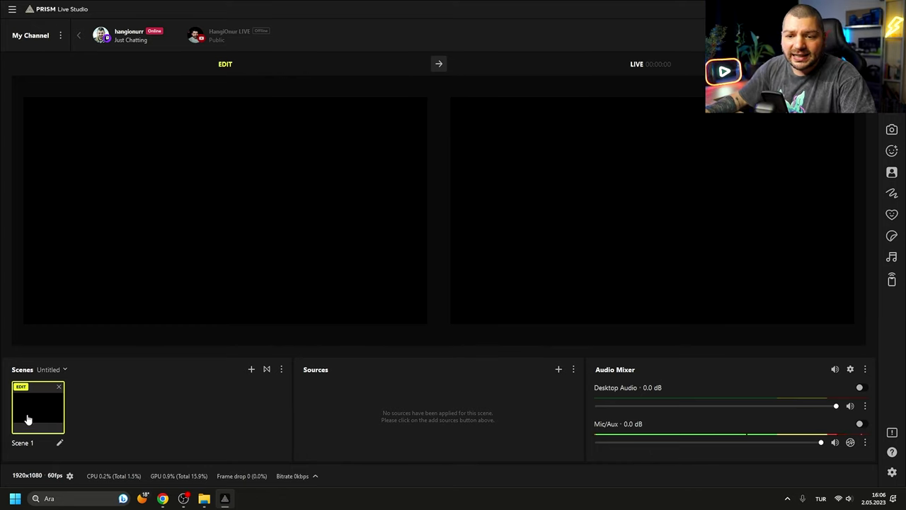
Add a new Background Template source with its default name to Scene 1
{"action": "right_click", "coordinate": [379, 402]}
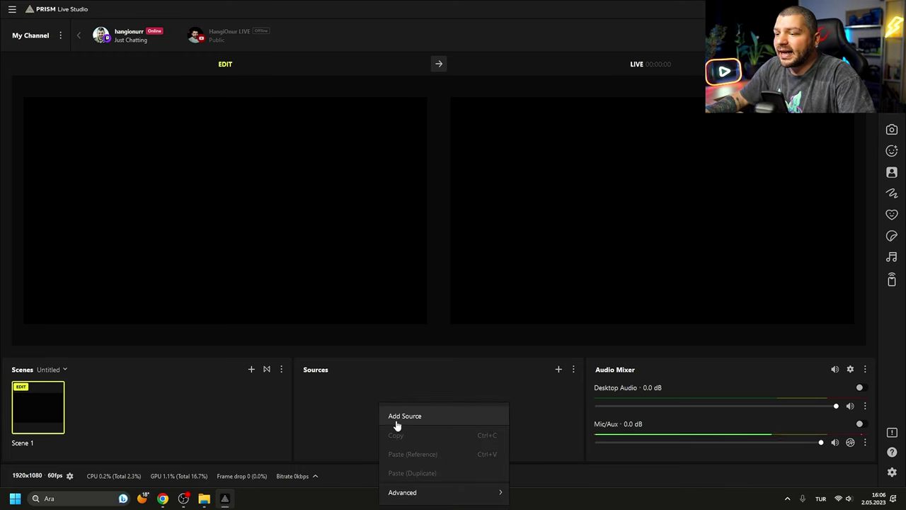
{"action": "left_click", "coordinate": [404, 417]}
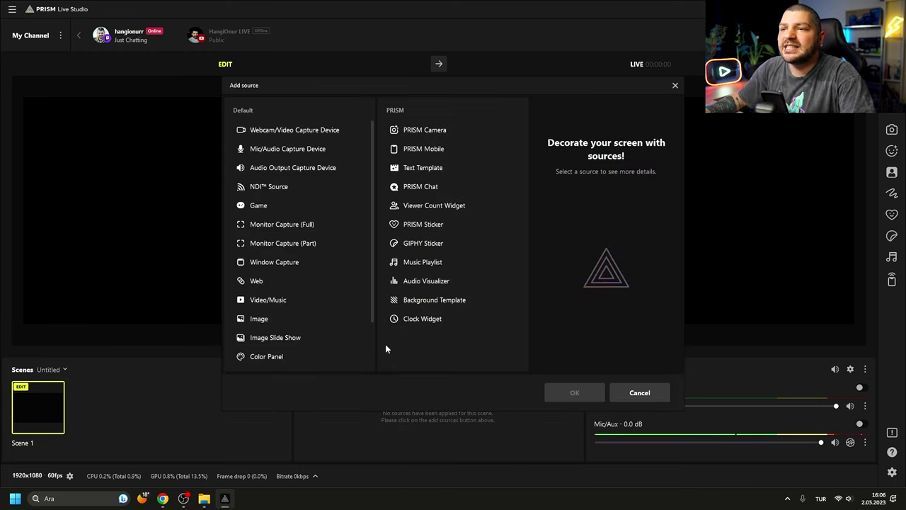
{"action": "left_click", "coordinate": [439, 306]}
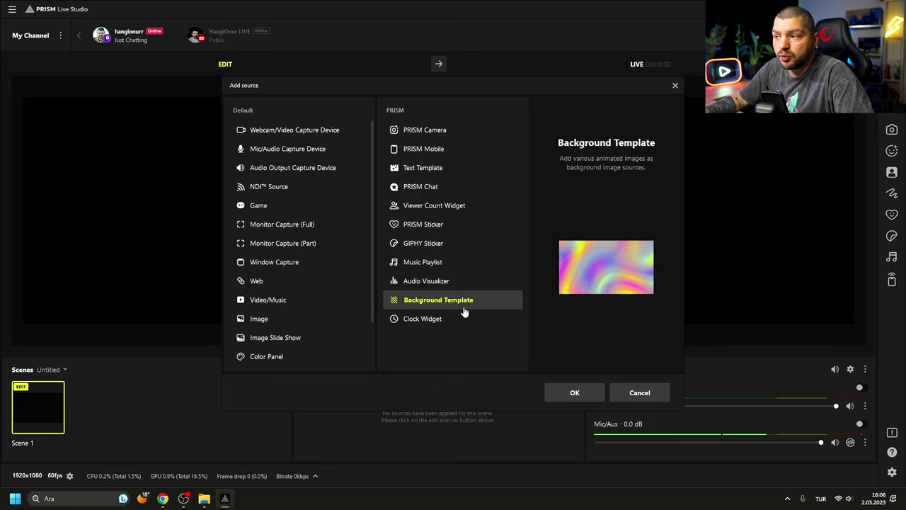
{"action": "left_click", "coordinate": [574, 393]}
{"action": "left_click", "coordinate": [414, 320]}
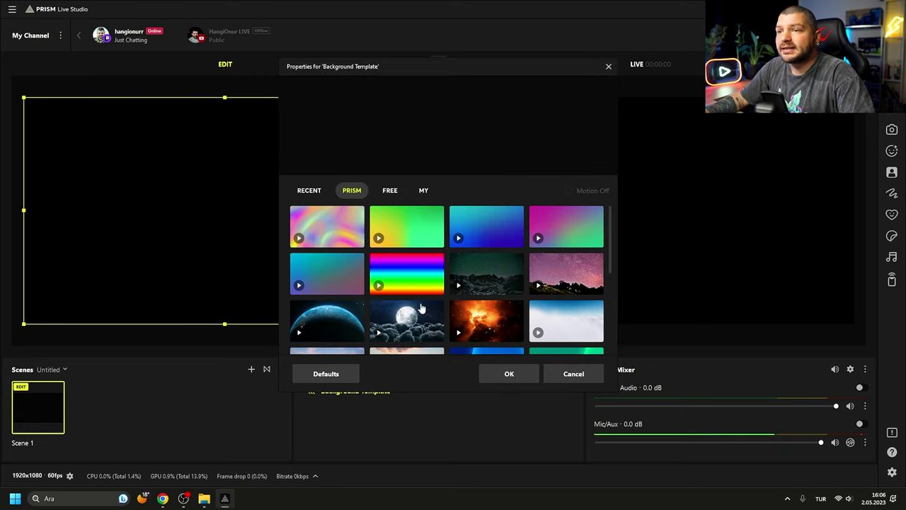
Browse the free and PRISM backgrounds and apply the animated full moon above clouds to the Background Template source
{"action": "left_click", "coordinate": [390, 190]}
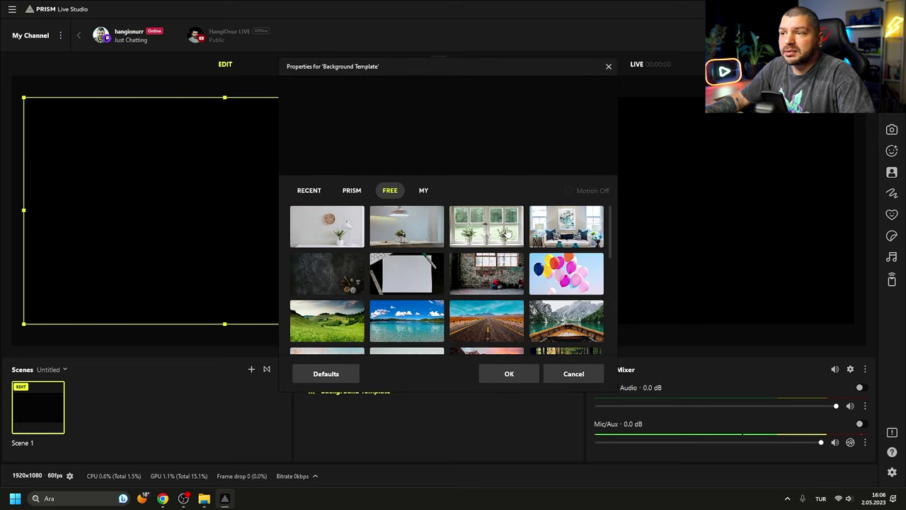
{"action": "scroll", "coordinate": [482, 276], "scroll_direction": "down", "scroll_amount": 1}
{"action": "scroll", "coordinate": [474, 276], "scroll_direction": "up", "scroll_amount": 1}
{"action": "left_click", "coordinate": [352, 192]}
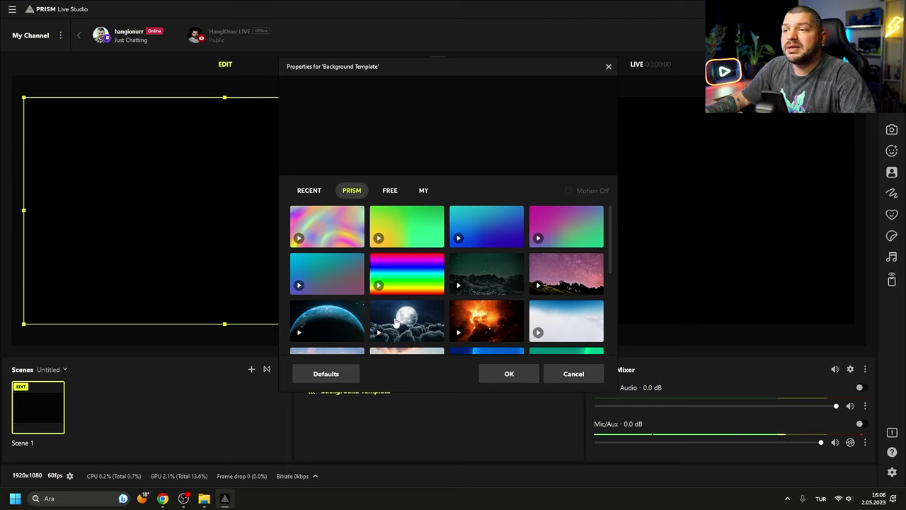
{"action": "left_click_drag", "start_coordinate": [612, 233], "coordinate": [607, 261]}
{"action": "left_click", "coordinate": [422, 271]}
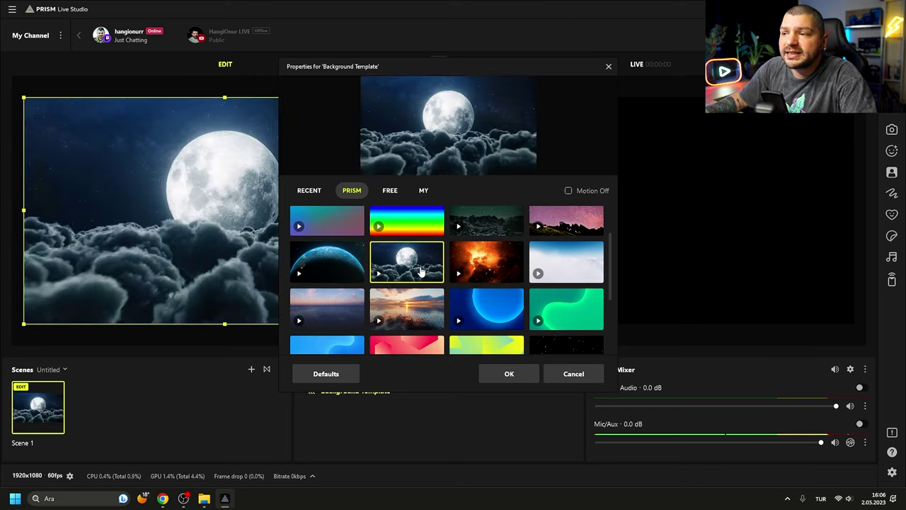
{"action": "left_click", "coordinate": [510, 373]}
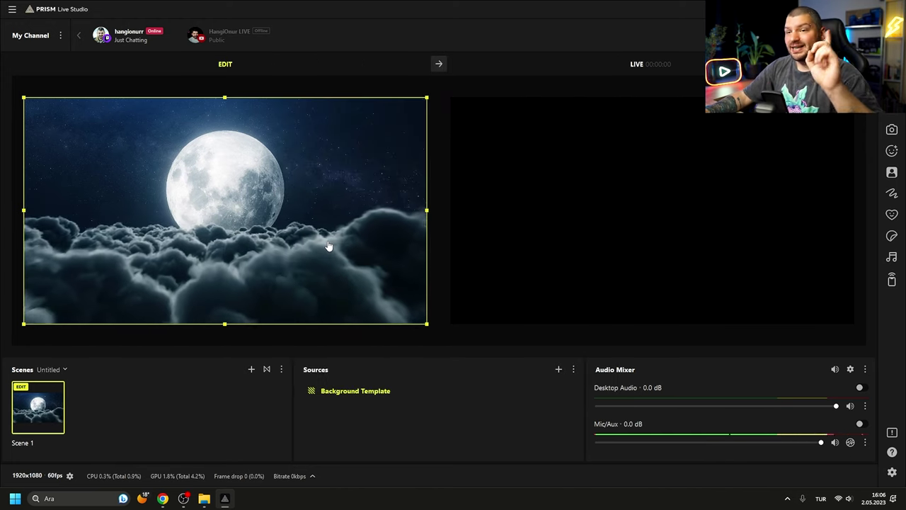
Send the edited scene to the live output, and switch from the split edit/live view to a single live view
{"action": "left_click", "coordinate": [439, 64]}
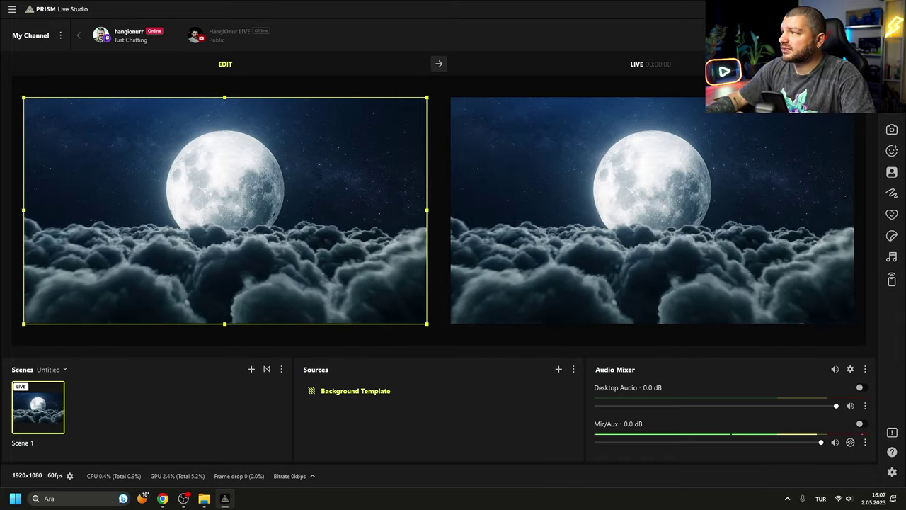
{"action": "key", "text": "super+Down"}
{"action": "left_click_drag", "start_coordinate": [425, 8], "coordinate": [317, 110]}
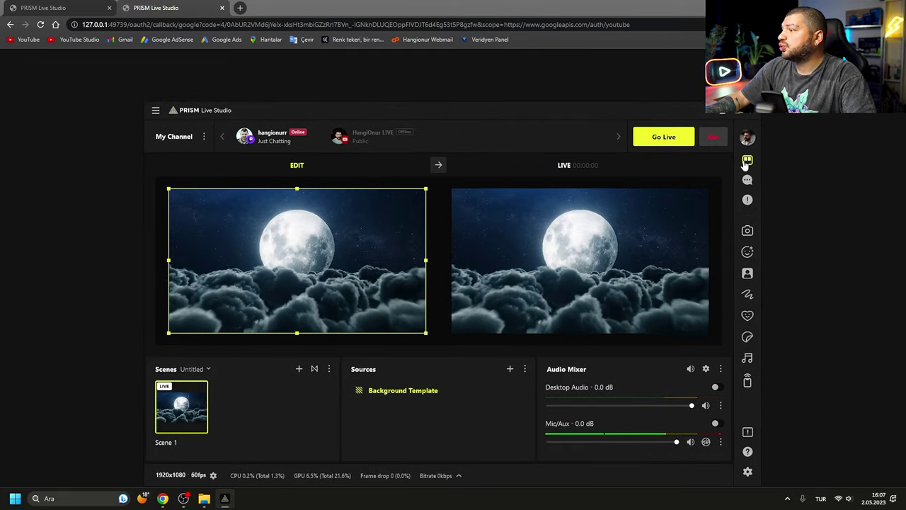
{"action": "left_click", "coordinate": [748, 160]}
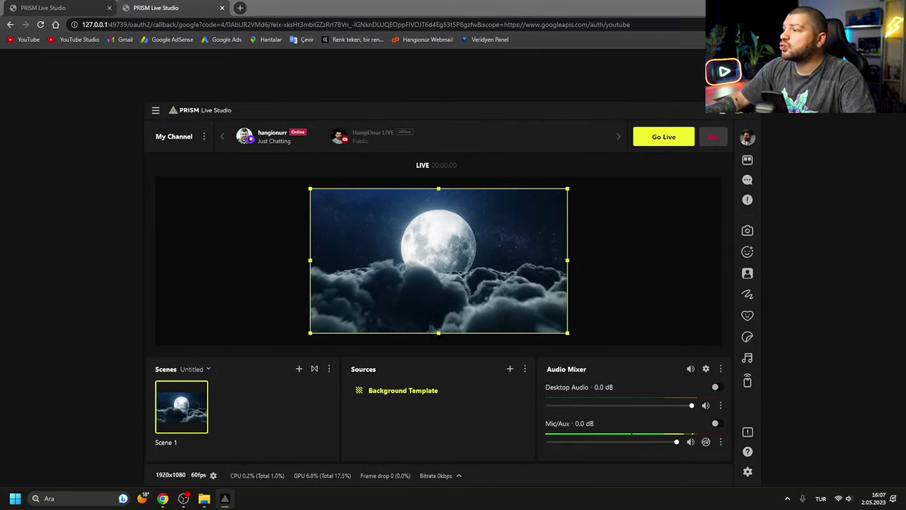
{"action": "key", "text": "super+Up"}
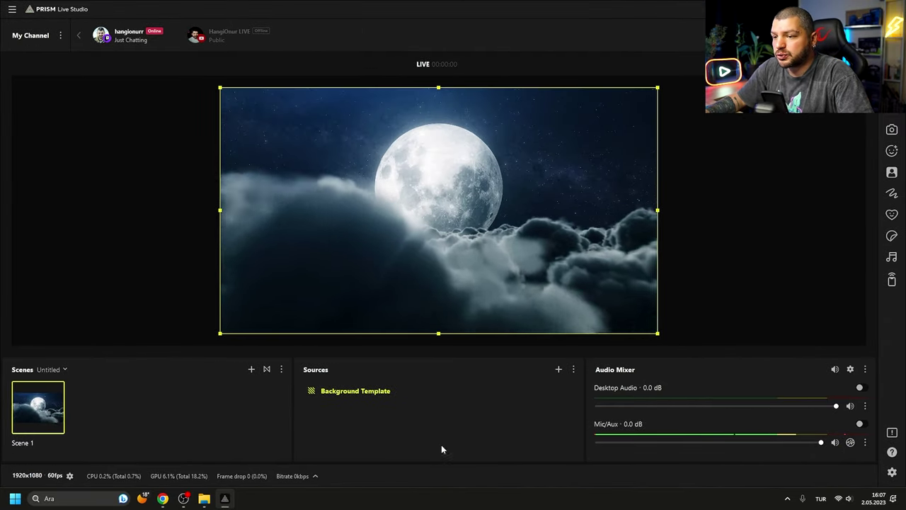
Add a new Clock Widget source with its default name to the scene
{"action": "left_click", "coordinate": [438, 399]}
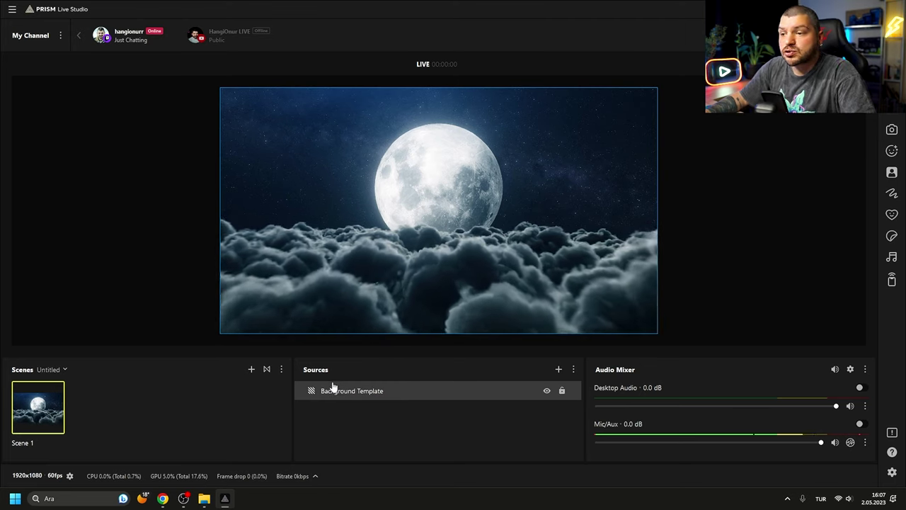
{"action": "right_click", "coordinate": [359, 421]}
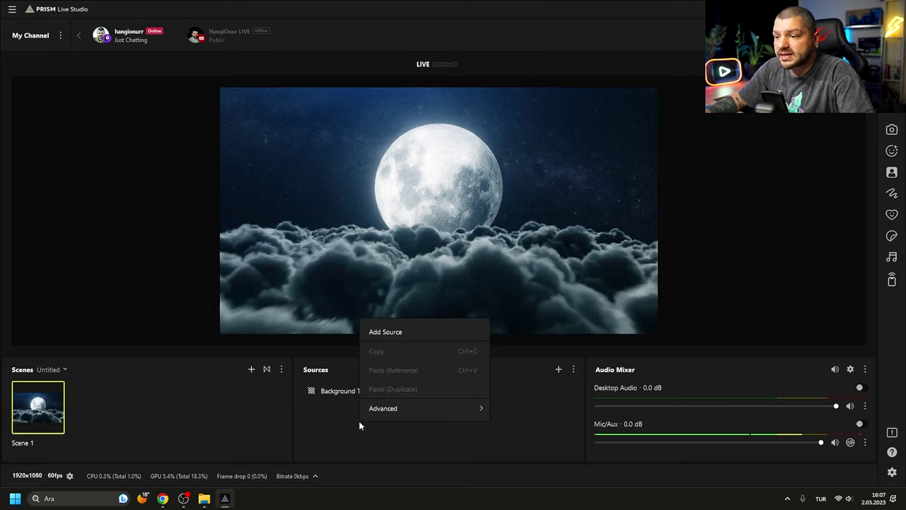
{"action": "left_click", "coordinate": [390, 332]}
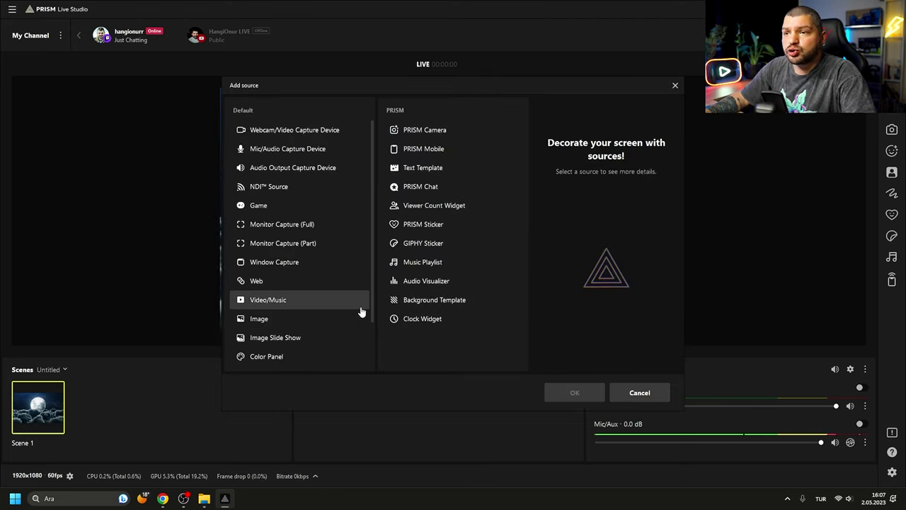
{"action": "left_click", "coordinate": [414, 320]}
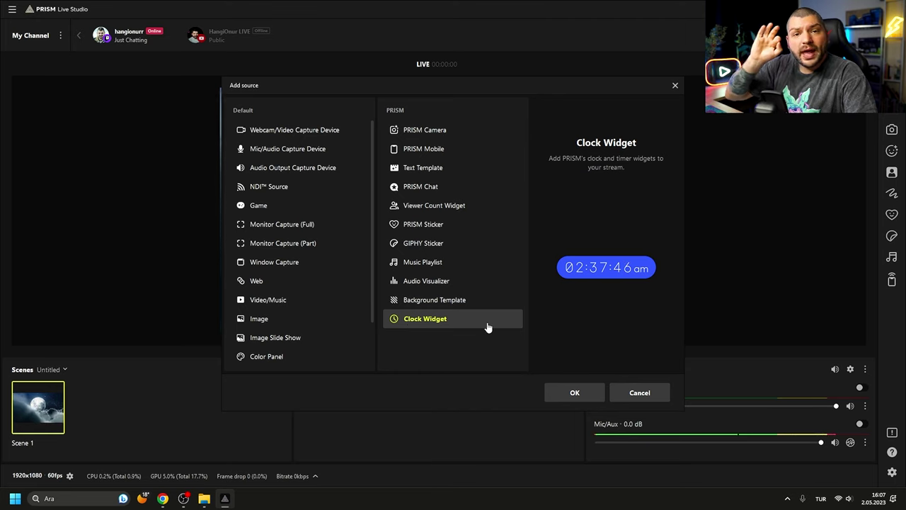
{"action": "left_click", "coordinate": [575, 394]}
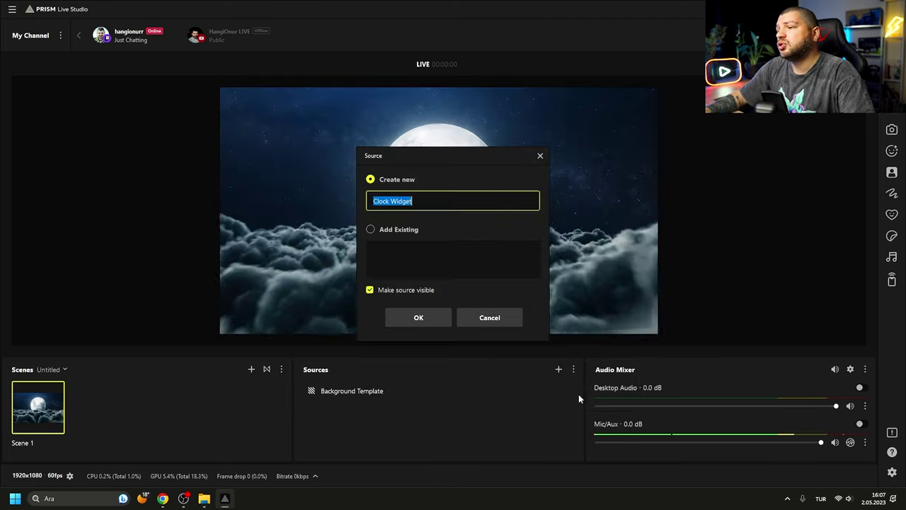
{"action": "left_click", "coordinate": [417, 318]}
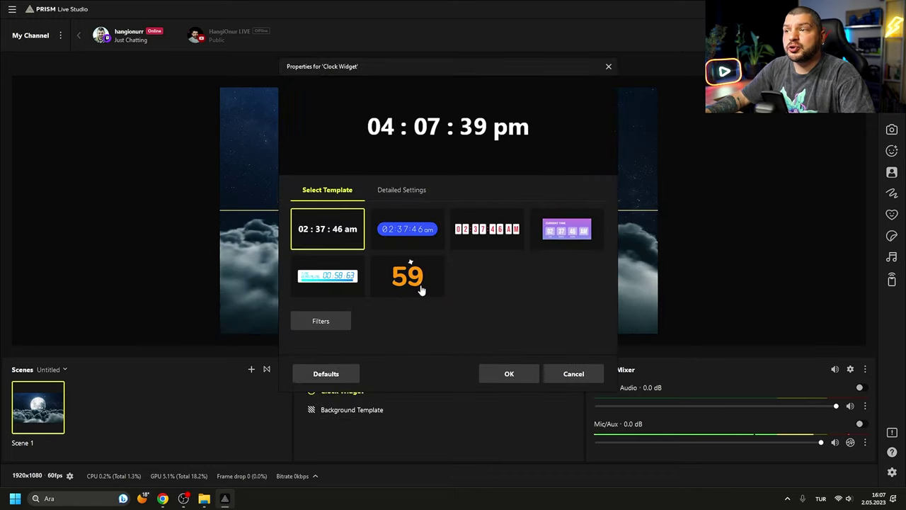
Preview the orange countdown template and its detailed settings, and return the clock to the plain white text template
{"action": "left_click", "coordinate": [421, 289]}
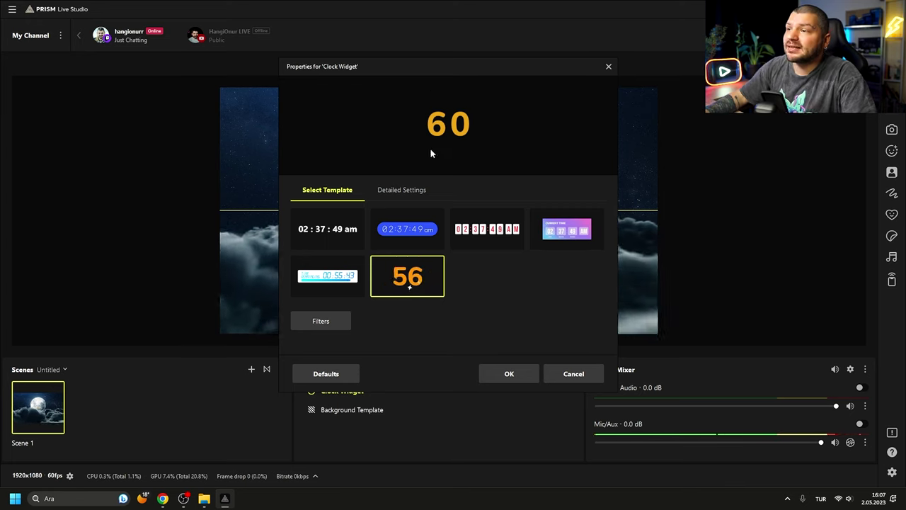
{"action": "left_click", "coordinate": [401, 190]}
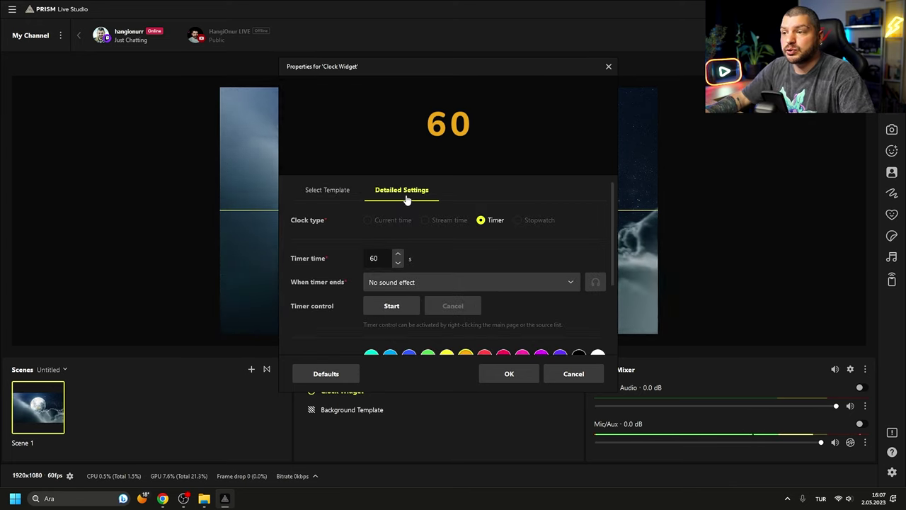
{"action": "left_click", "coordinate": [327, 190]}
{"action": "left_click", "coordinate": [327, 277]}
{"action": "left_click", "coordinate": [317, 234]}
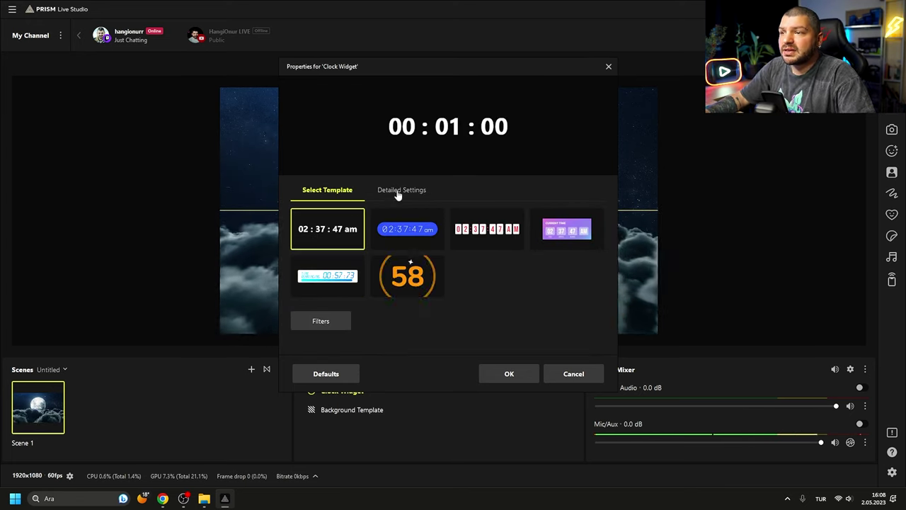
Preview the Current time and Stream time clock types in the detailed settings, and choose Timer as the clock type
{"action": "left_click", "coordinate": [401, 191]}
{"action": "left_click", "coordinate": [367, 221]}
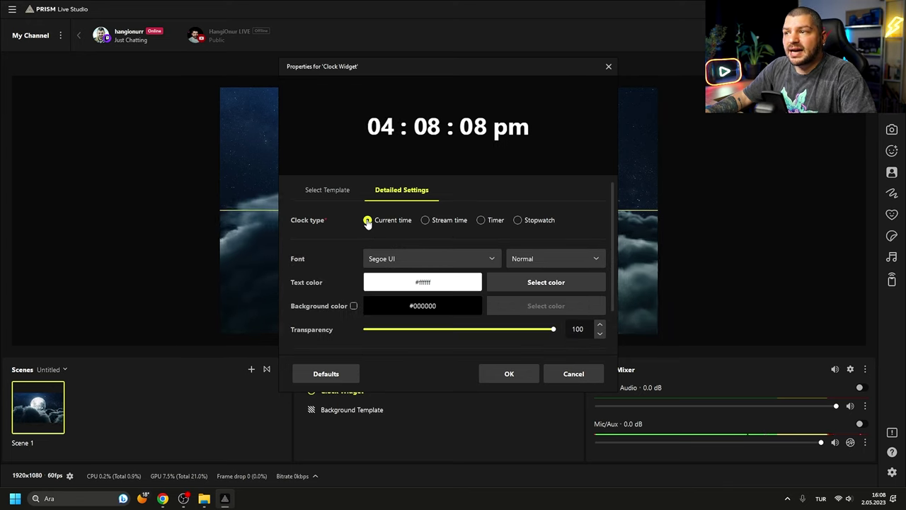
{"action": "left_click", "coordinate": [427, 220]}
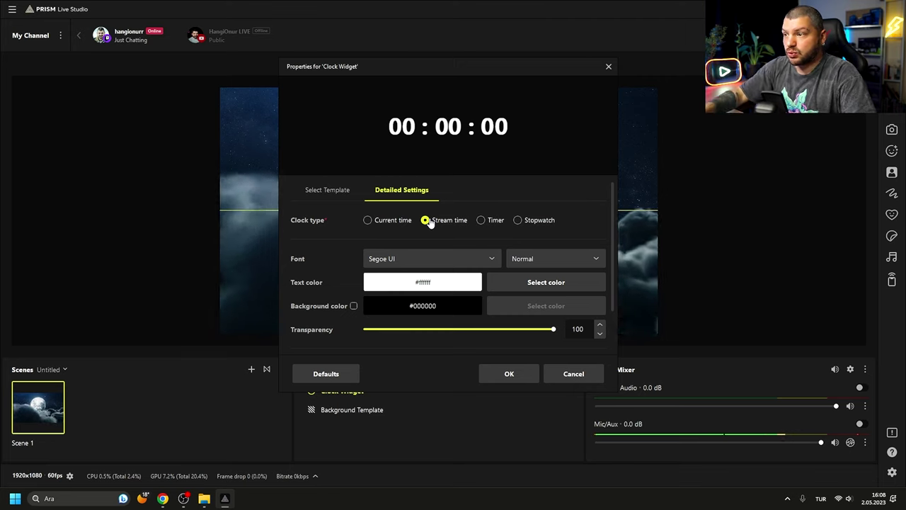
{"action": "left_click", "coordinate": [482, 220]}
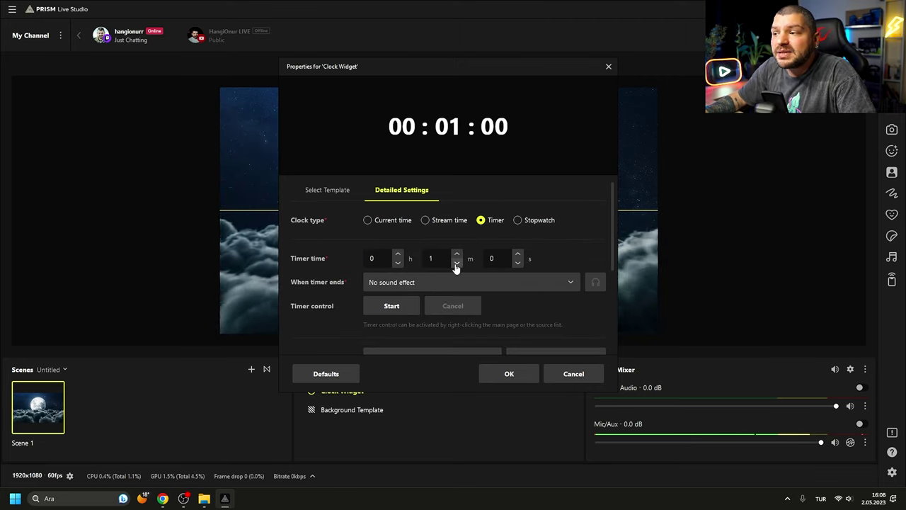
Set the timer to 0 hours, 0 minutes and 59 seconds, and test starting and pausing the countdown
{"action": "left_click", "coordinate": [517, 254]}
{"action": "left_click", "coordinate": [518, 254]}
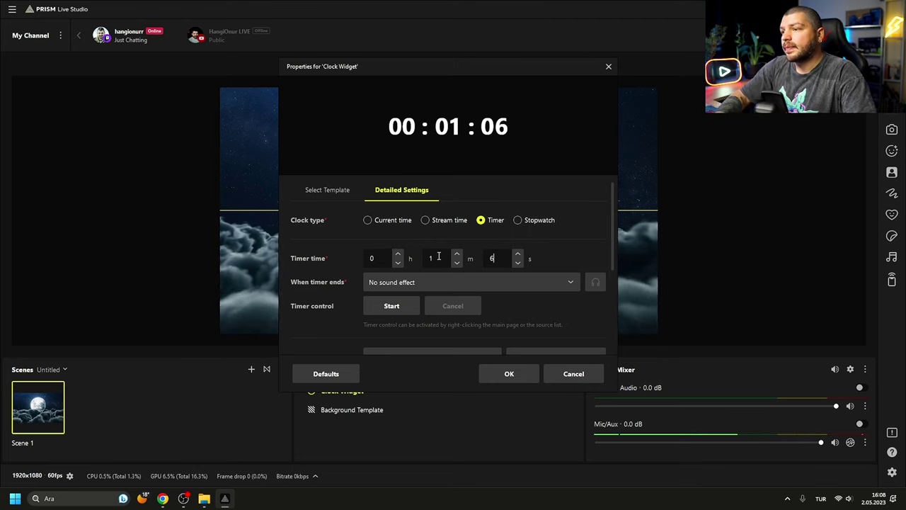
{"action": "left_click", "coordinate": [456, 262]}
{"action": "double_click", "coordinate": [492, 259]}
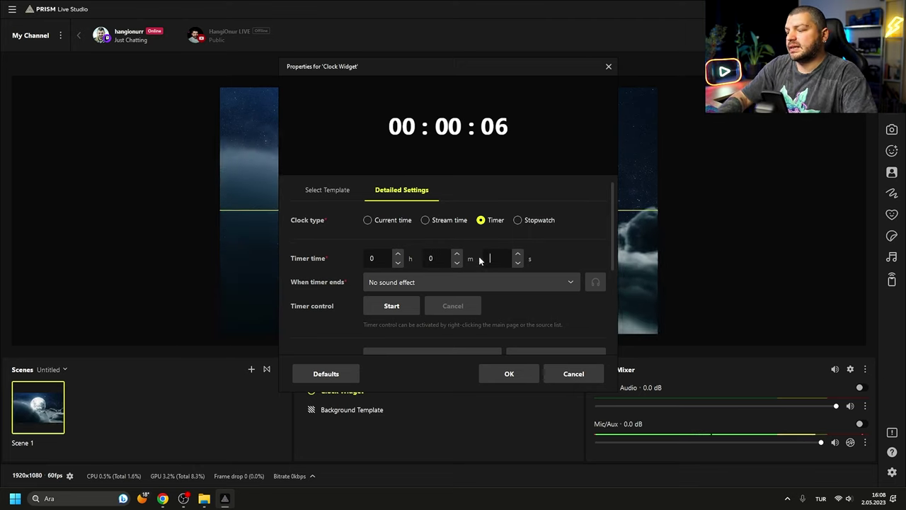
{"action": "type", "text": "59"}
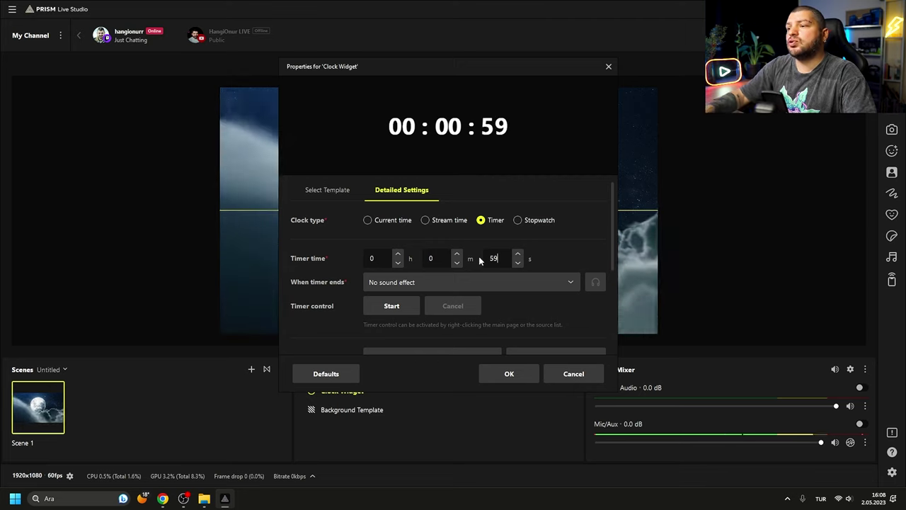
{"action": "left_click", "coordinate": [392, 311]}
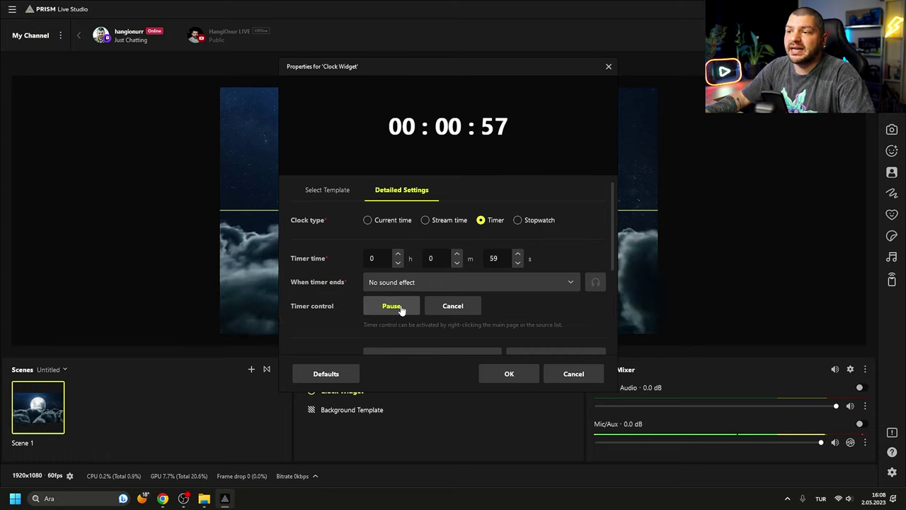
{"action": "left_click", "coordinate": [399, 310]}
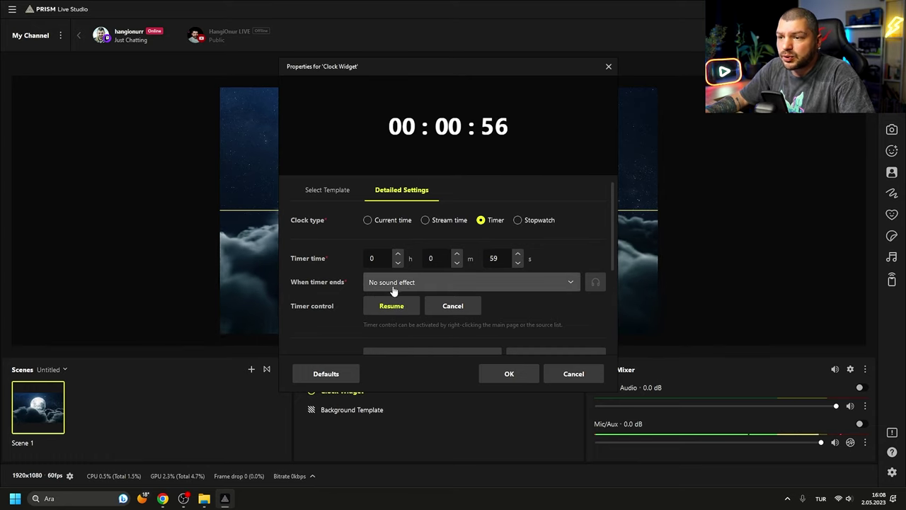
Set the timer's end sound effect to Digital and resume the paused countdown
{"action": "left_click", "coordinate": [568, 284]}
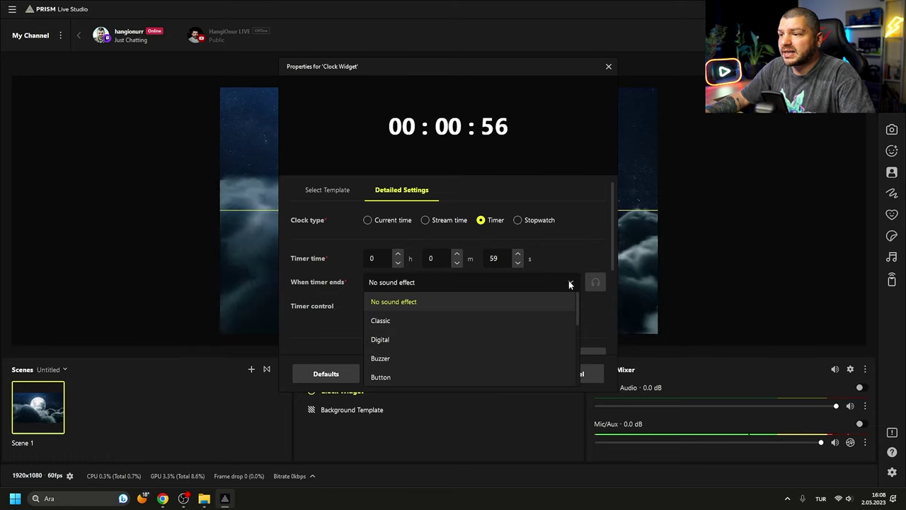
{"action": "left_click", "coordinate": [407, 339]}
{"action": "left_click", "coordinate": [415, 307]}
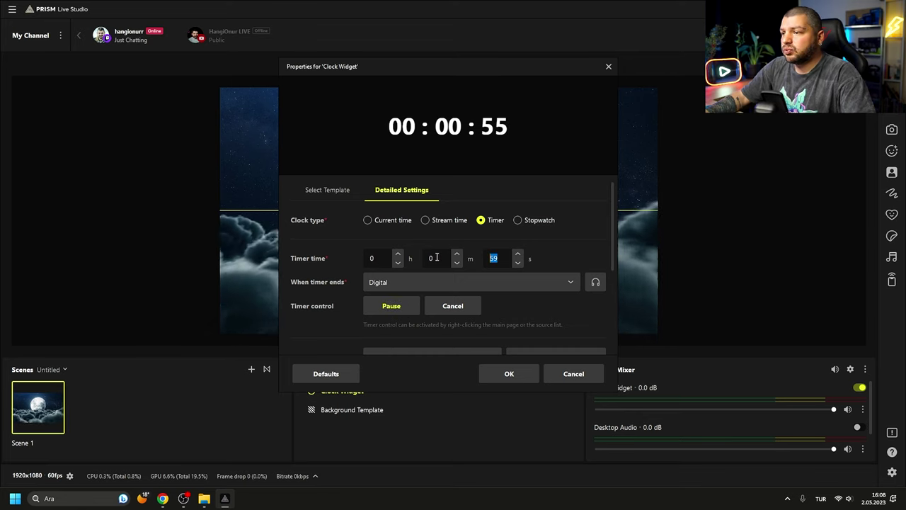
Set the timer's seconds to 5, test the countdown, and close the clock widget's properties
{"action": "type", "text": "5"}
{"action": "left_click", "coordinate": [405, 309]}
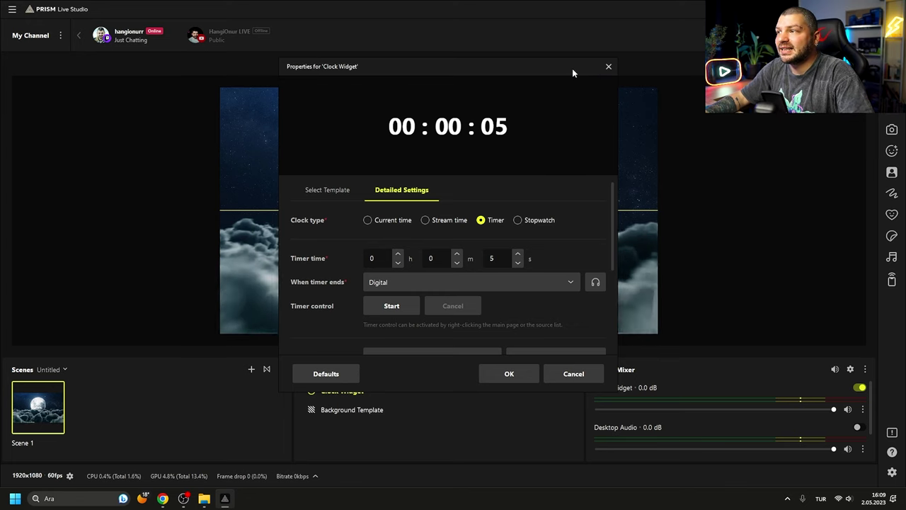
{"action": "left_click", "coordinate": [608, 67]}
Move the clock widget to the upper-left corner of the canvas and shrink it
{"action": "left_click", "coordinate": [388, 252]}
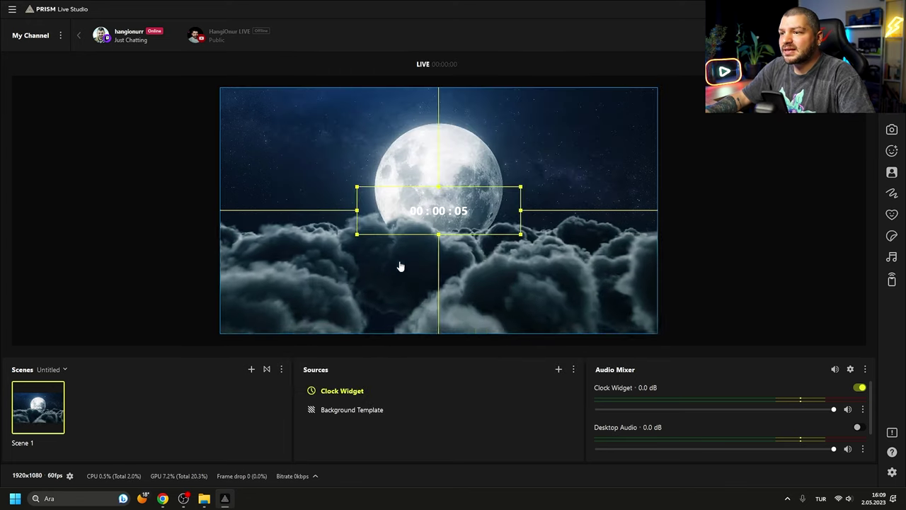
{"action": "left_click_drag", "start_coordinate": [466, 219], "coordinate": [306, 114]}
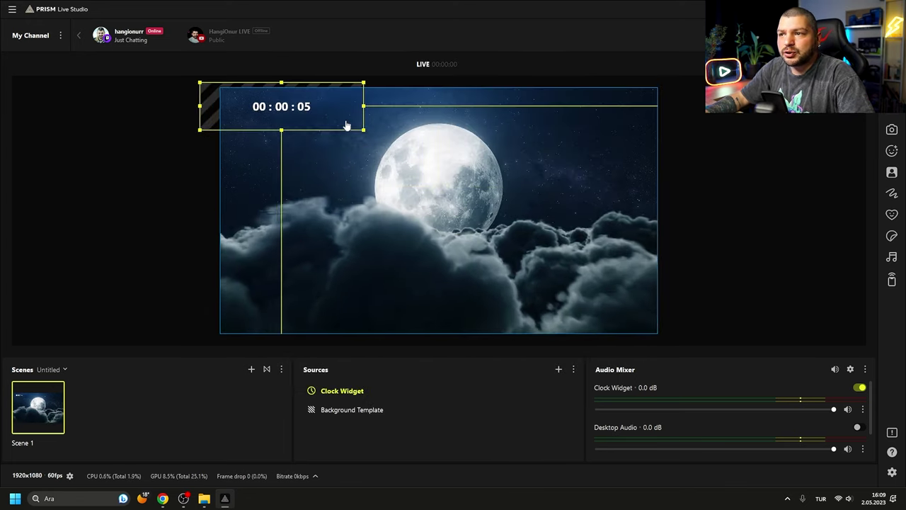
{"action": "left_click_drag", "start_coordinate": [364, 134], "coordinate": [281, 106]}
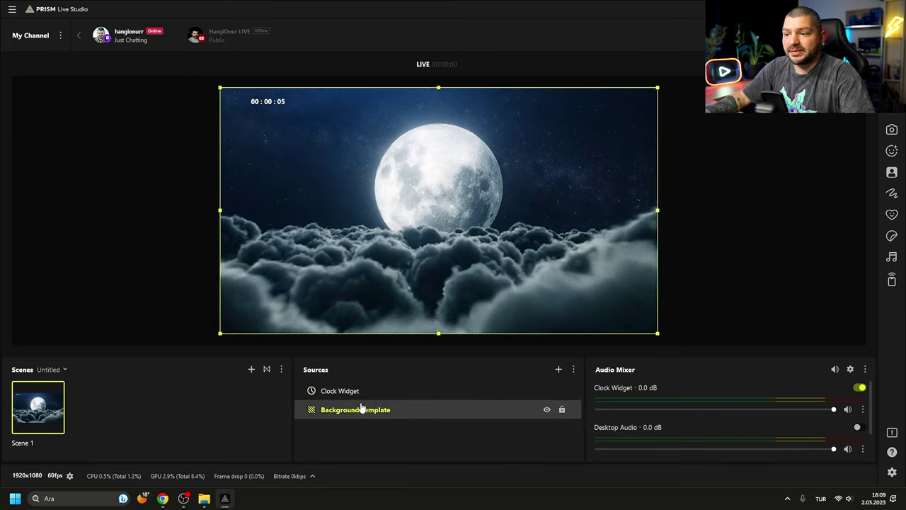
Switch the clock's text to a condensed style, and enlarge the clock in the canvas's upper-left corner
{"action": "double_click", "coordinate": [342, 390]}
{"action": "left_click", "coordinate": [508, 372]}
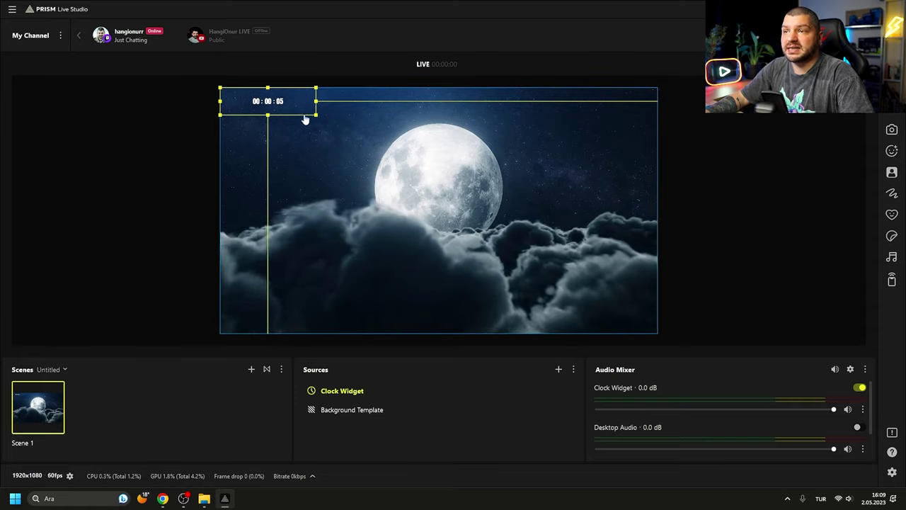
{"action": "mouse_move", "coordinate": [316, 114]}
{"action": "left_mouse_down"}
{"action": "mouse_move", "coordinate": [347, 162]}
{"action": "mouse_move", "coordinate": [388, 162]}
{"action": "mouse_move", "coordinate": [296, 130]}
{"action": "mouse_move", "coordinate": [344, 134]}
{"action": "mouse_move", "coordinate": [320, 117]}
{"action": "left_mouse_up"}
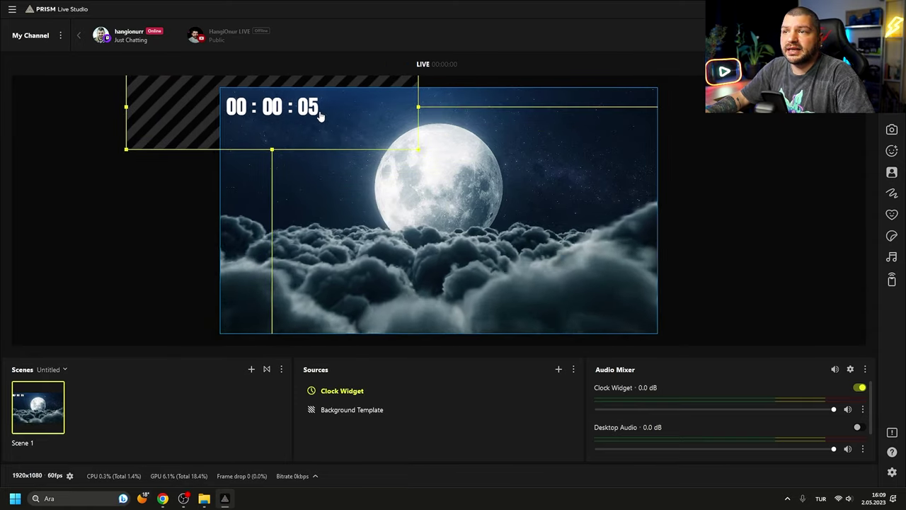
{"action": "left_click", "coordinate": [741, 251]}
Add a new Viewer Count Widget source to Scene 1 under its default name
{"action": "right_click", "coordinate": [354, 431]}
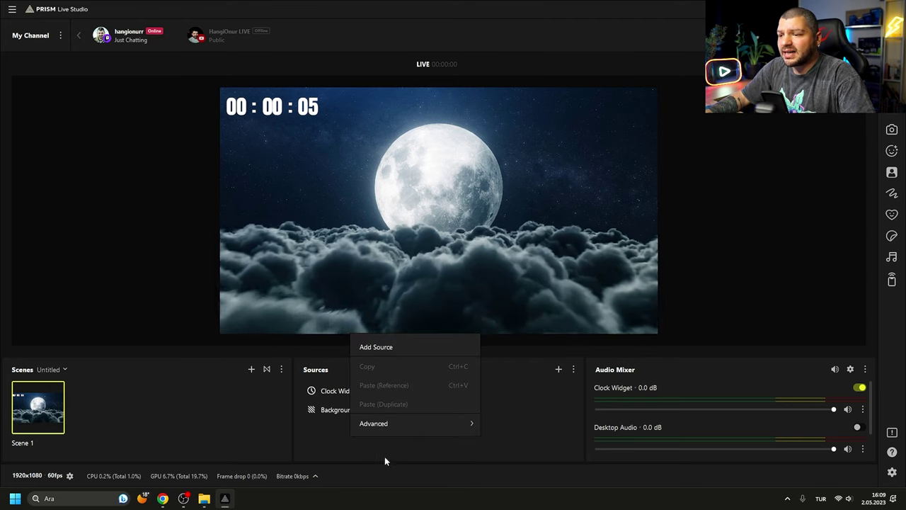
{"action": "left_click", "coordinate": [411, 348]}
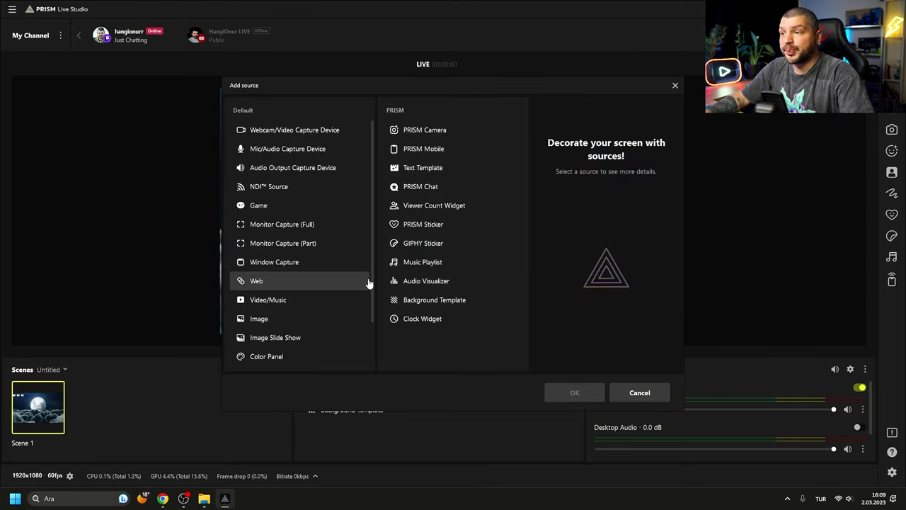
{"action": "left_click", "coordinate": [415, 208]}
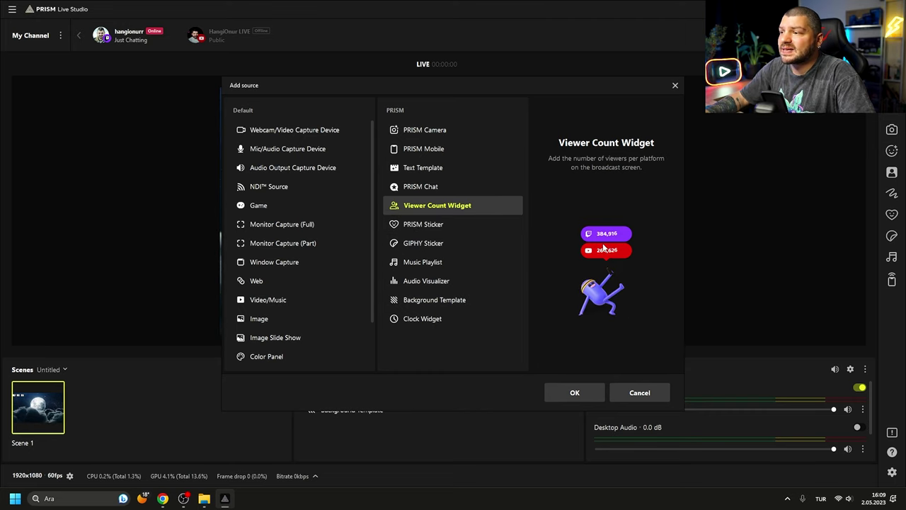
{"action": "left_click", "coordinate": [581, 395]}
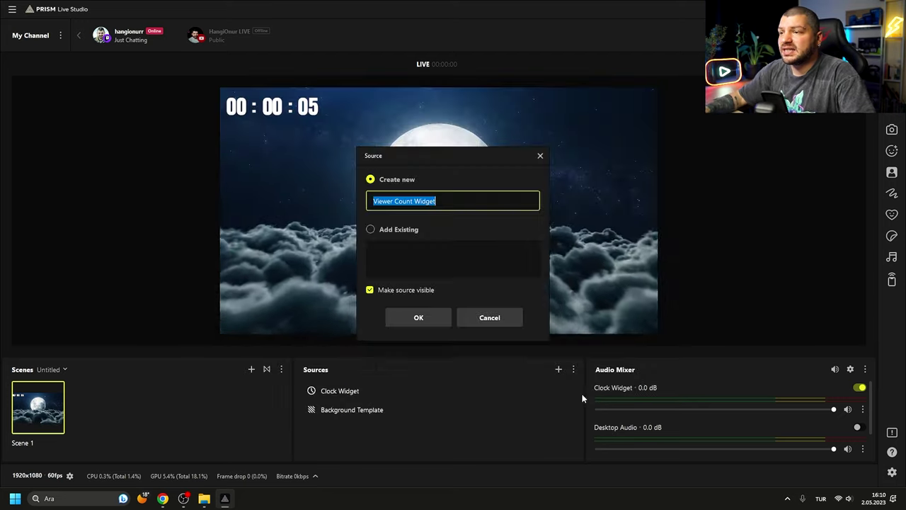
{"action": "left_click", "coordinate": [418, 317]}
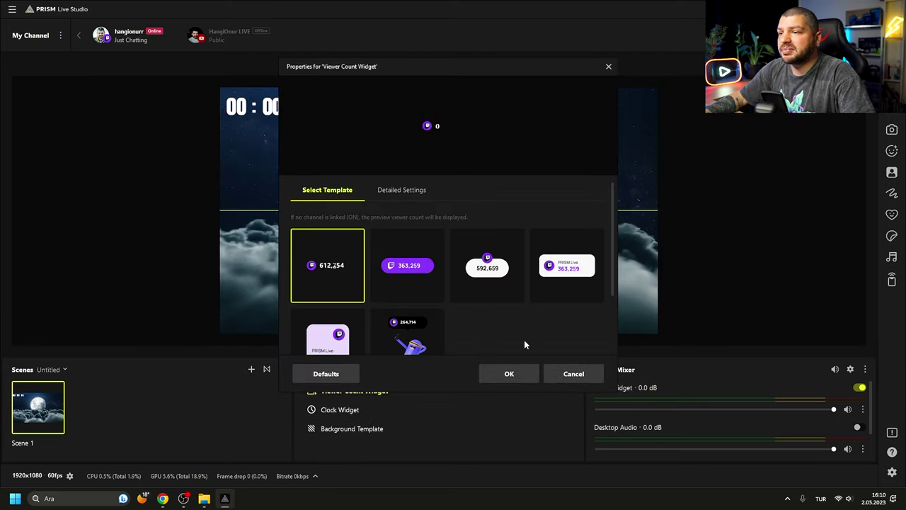
Look through the viewer count widget's templates and its detailed settings for total viewers, sorting, font and colors
{"action": "scroll", "coordinate": [515, 332], "scroll_direction": "down", "scroll_amount": 1}
{"action": "scroll", "coordinate": [605, 264], "scroll_direction": "up", "scroll_amount": 1}
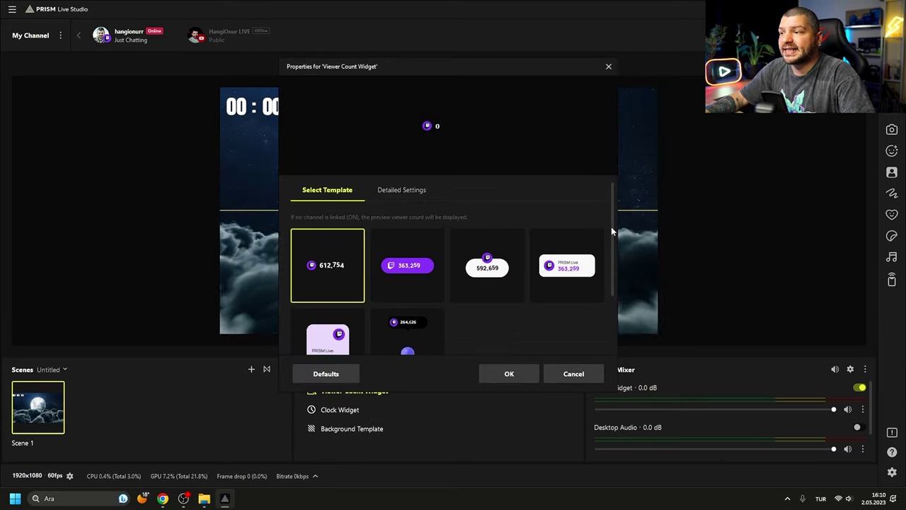
{"action": "mouse_move", "coordinate": [611, 226]}
{"action": "left_mouse_down"}
{"action": "mouse_move", "coordinate": [604, 320]}
{"action": "mouse_move", "coordinate": [603, 217]}
{"action": "left_mouse_up"}
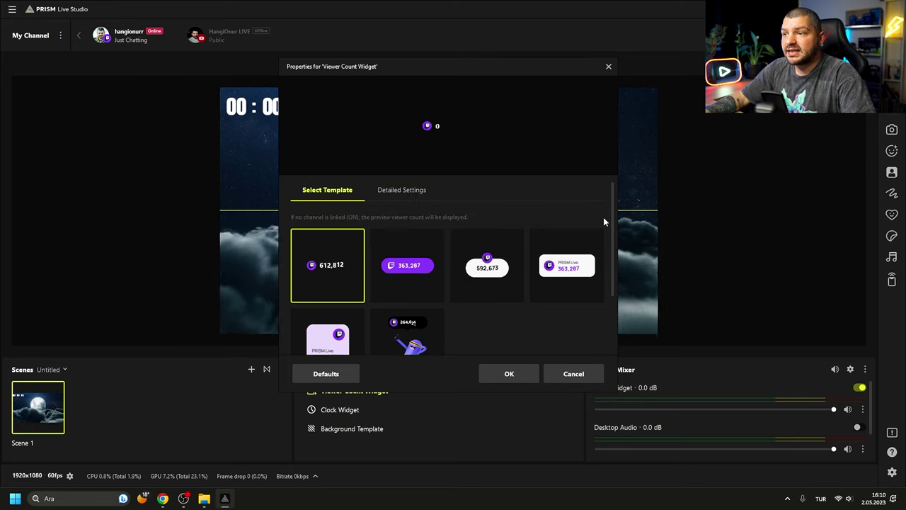
{"action": "left_click", "coordinate": [400, 189]}
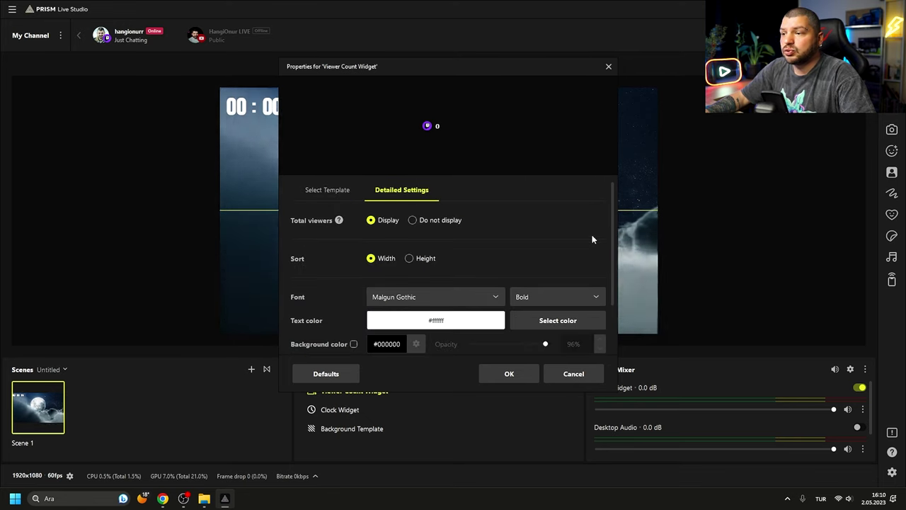
{"action": "scroll", "coordinate": [609, 230], "scroll_direction": "down", "scroll_amount": 2}
{"action": "scroll", "coordinate": [609, 246], "scroll_direction": "up", "scroll_amount": 2}
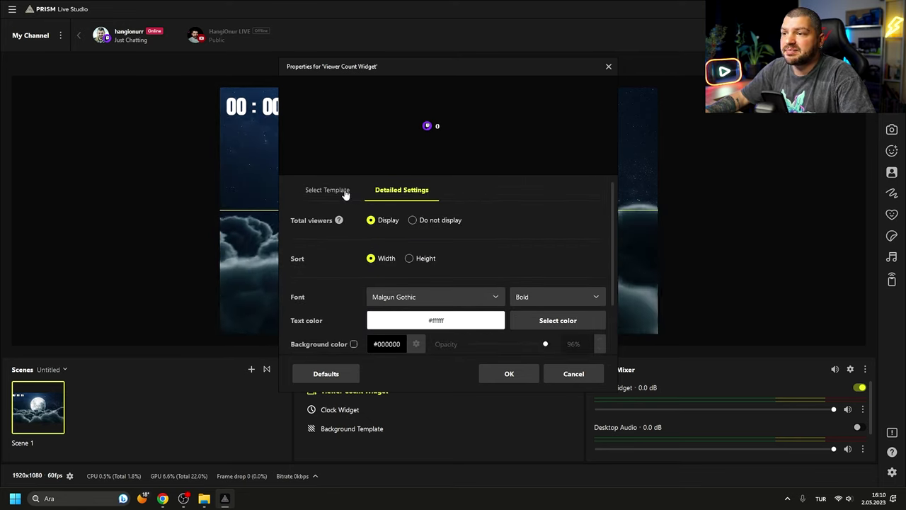
Try the animated character and square card templates, and apply the white horizontal card template to the viewer count widget
{"action": "left_click", "coordinate": [333, 190]}
{"action": "scroll", "coordinate": [449, 323], "scroll_direction": "down", "scroll_amount": 1}
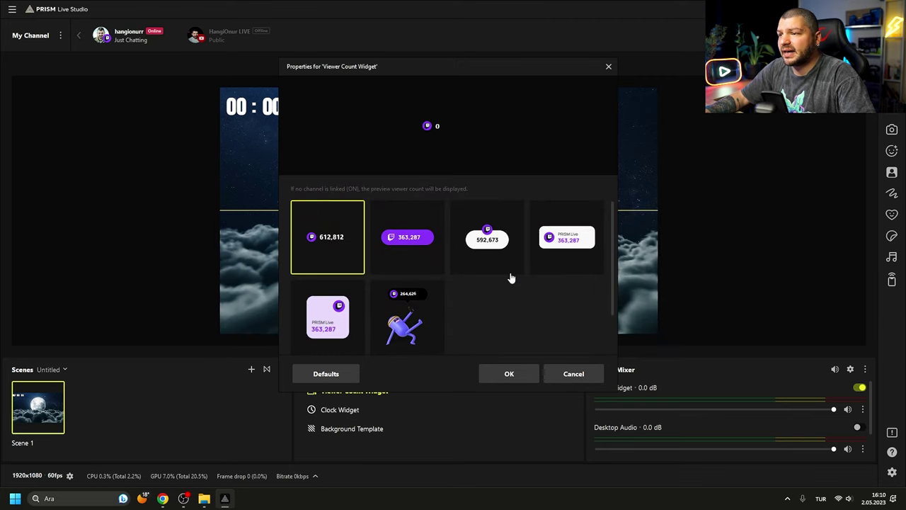
{"action": "left_click", "coordinate": [384, 330]}
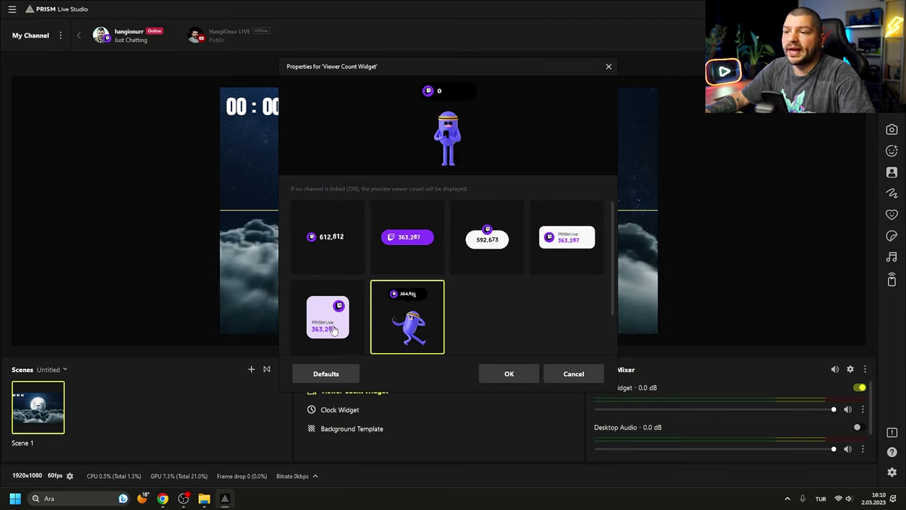
{"action": "left_click", "coordinate": [327, 316]}
{"action": "left_click", "coordinate": [567, 238]}
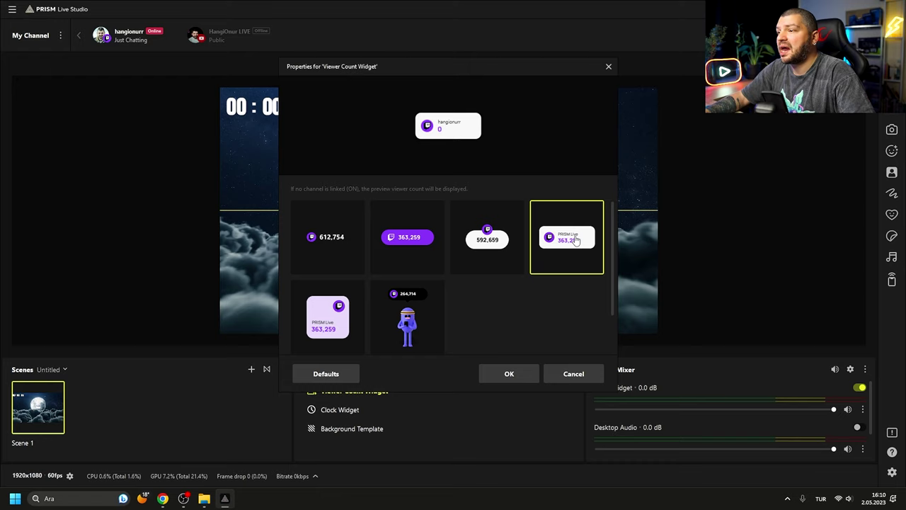
{"action": "left_click", "coordinate": [515, 377]}
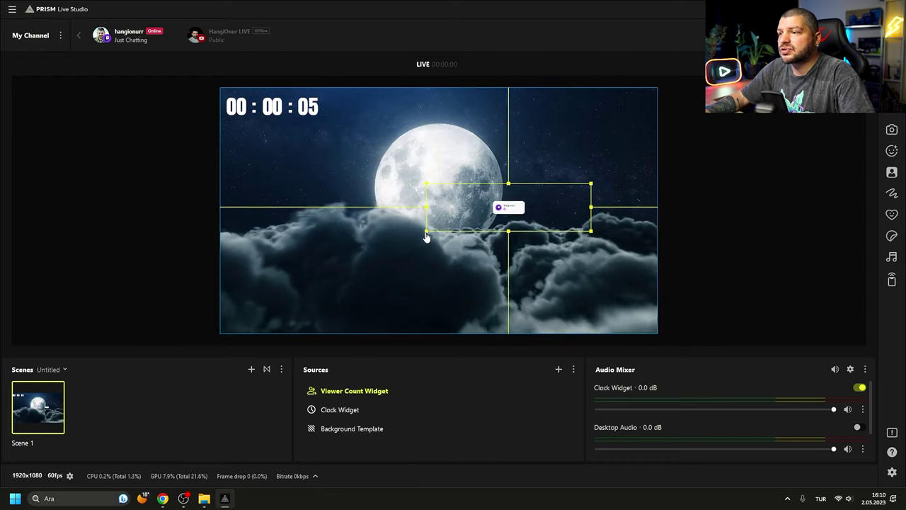
Enlarge the viewer count card moderately and place it in the canvas's lower-left corner
{"action": "left_click_drag", "start_coordinate": [365, 263], "coordinate": [289, 318]}
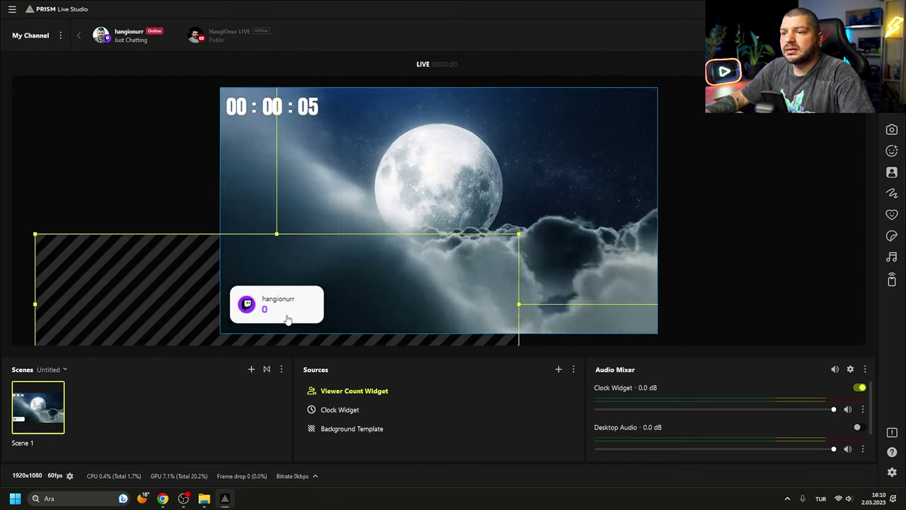
{"action": "left_click_drag", "start_coordinate": [519, 236], "coordinate": [264, 328]}
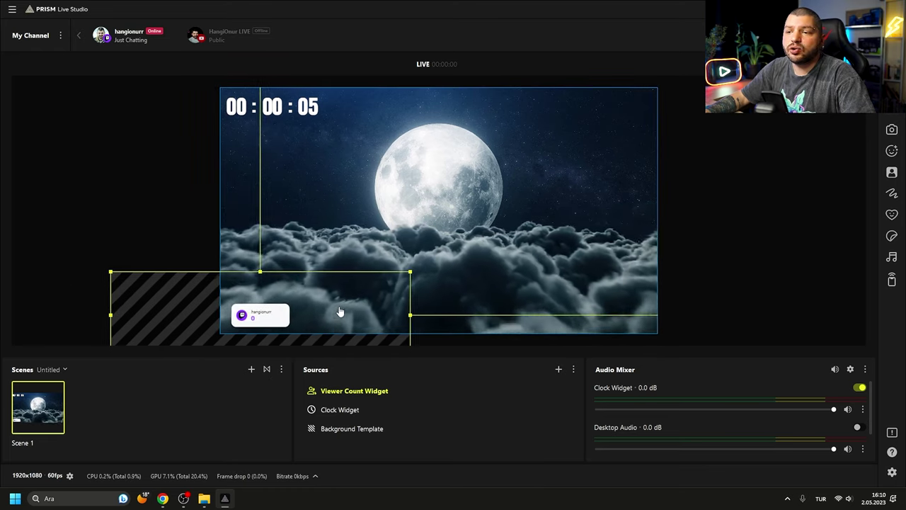
{"action": "left_click", "coordinate": [378, 443]}
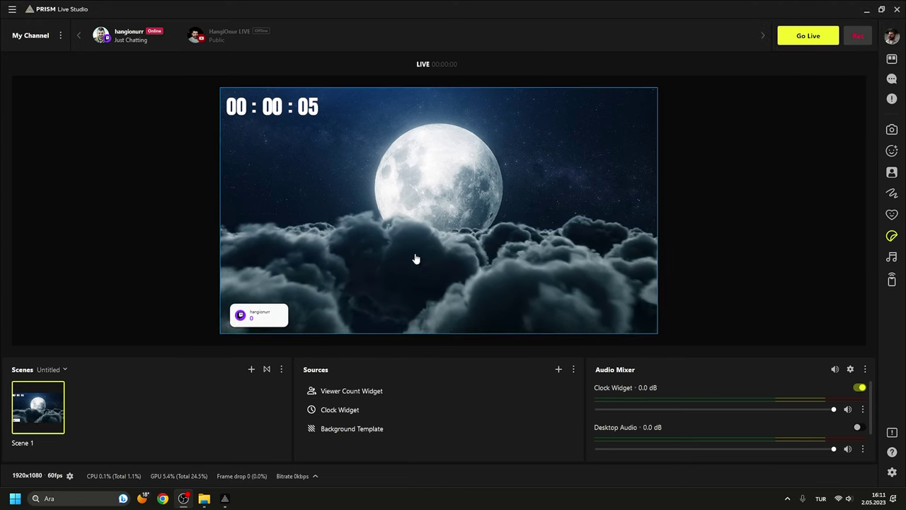
Add a new webcam source using the Cam Link 4K device and shrink it into the canvas's upper-right corner
{"action": "right_click", "coordinate": [344, 446]}
{"action": "left_click", "coordinate": [371, 355]}
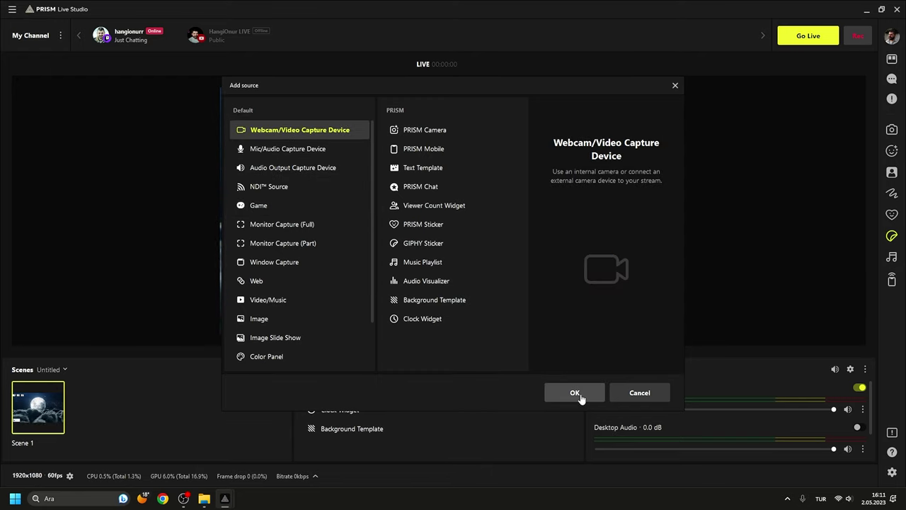
{"action": "left_click", "coordinate": [579, 394]}
{"action": "left_click", "coordinate": [401, 319]}
{"action": "left_click", "coordinate": [438, 193]}
{"action": "left_click", "coordinate": [420, 249]}
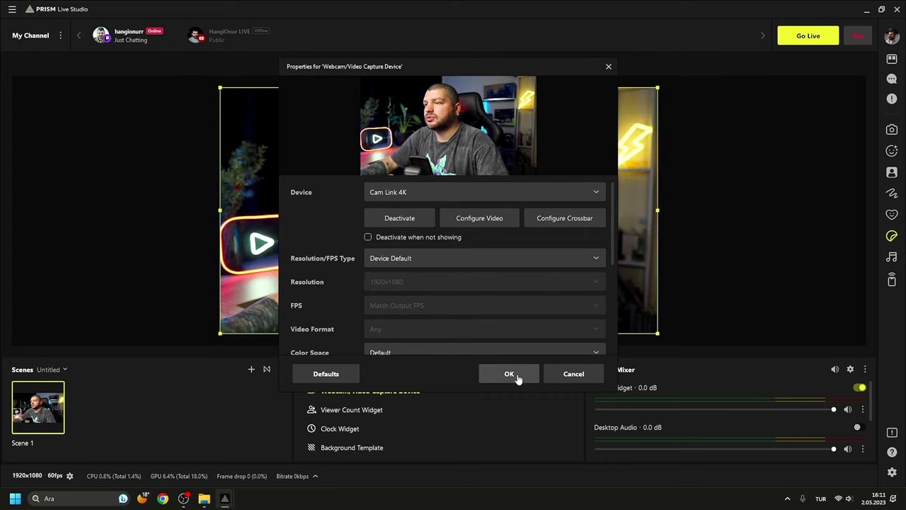
{"action": "left_click", "coordinate": [509, 375]}
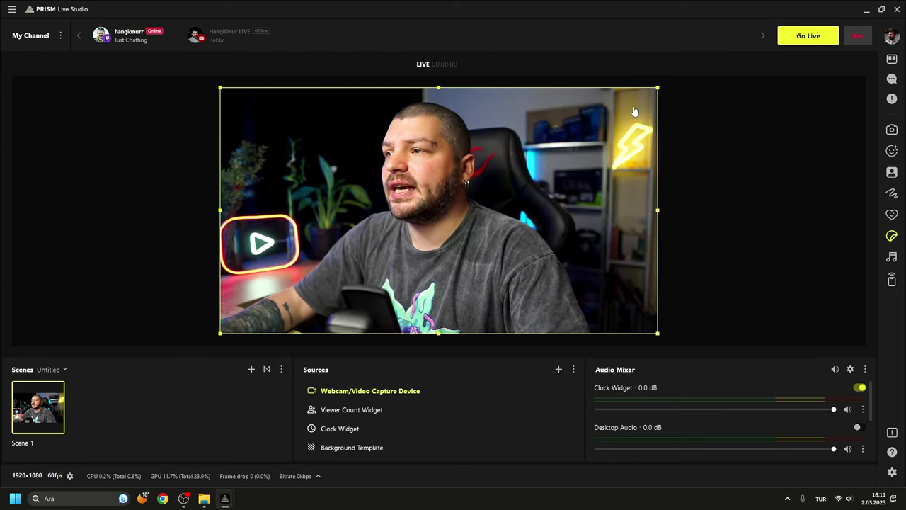
{"action": "left_click_drag", "start_coordinate": [657, 88], "coordinate": [633, 95]}
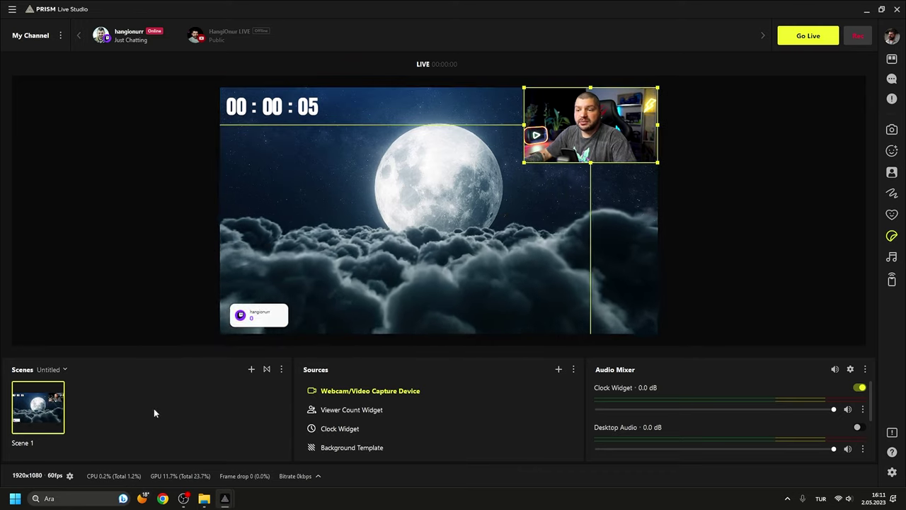
Add a new scene named Full Cam
{"action": "left_click", "coordinate": [251, 369]}
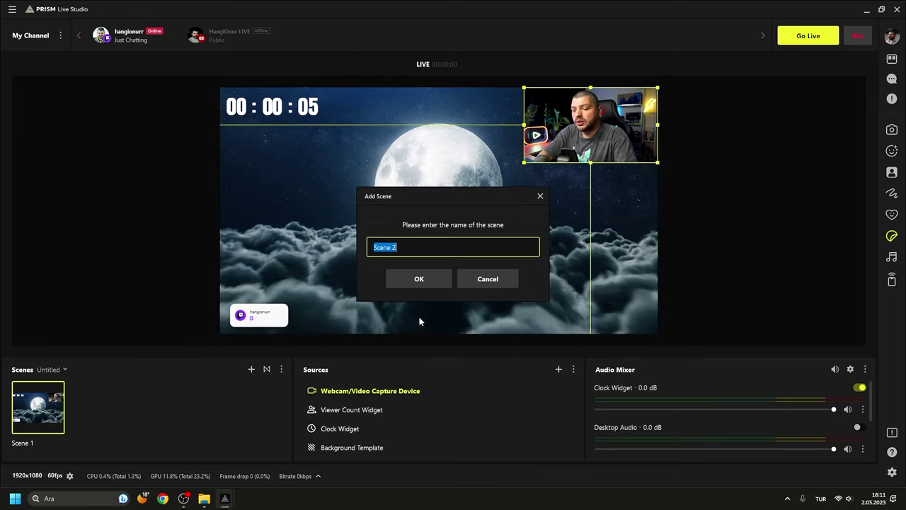
{"action": "type", "text": "Full Cam"}
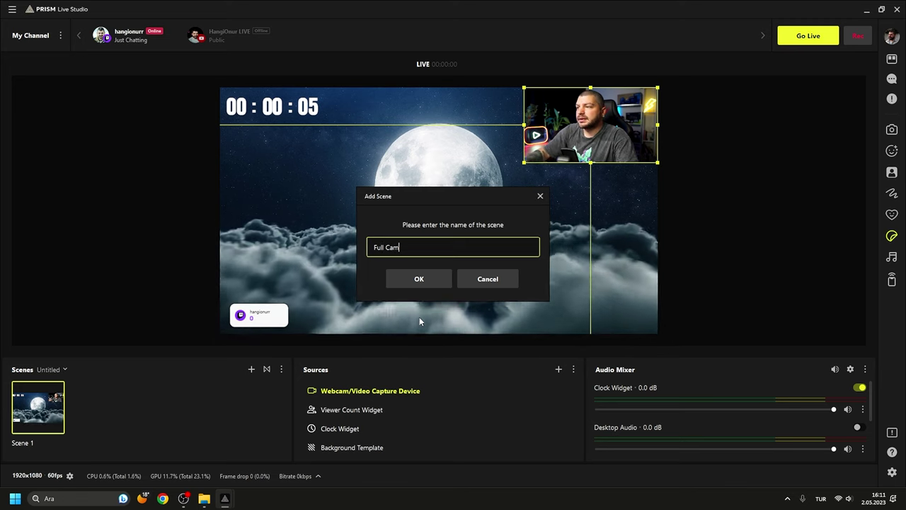
{"action": "left_click", "coordinate": [416, 281]}
Copy the webcam source from Scene 1 and paste it into the Full Cam scene as a reference
{"action": "left_click", "coordinate": [39, 400]}
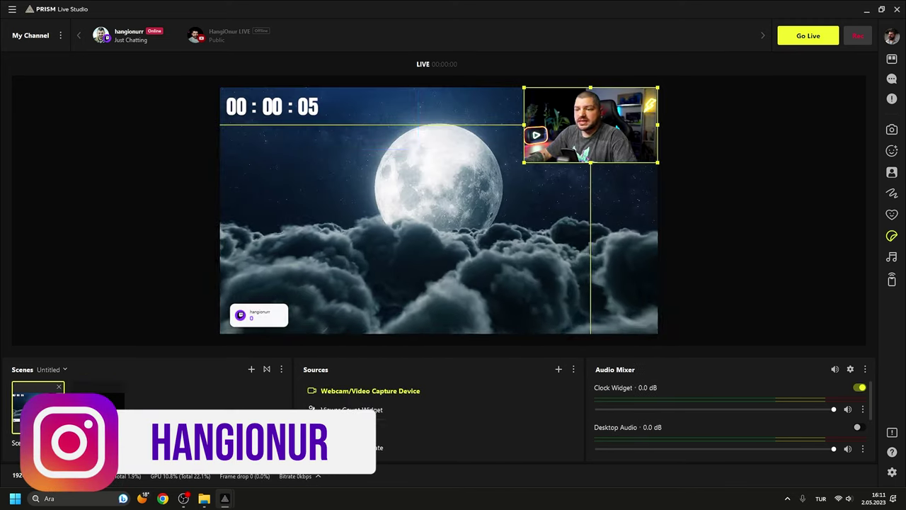
{"action": "right_click", "coordinate": [364, 391]}
{"action": "left_click", "coordinate": [386, 114]}
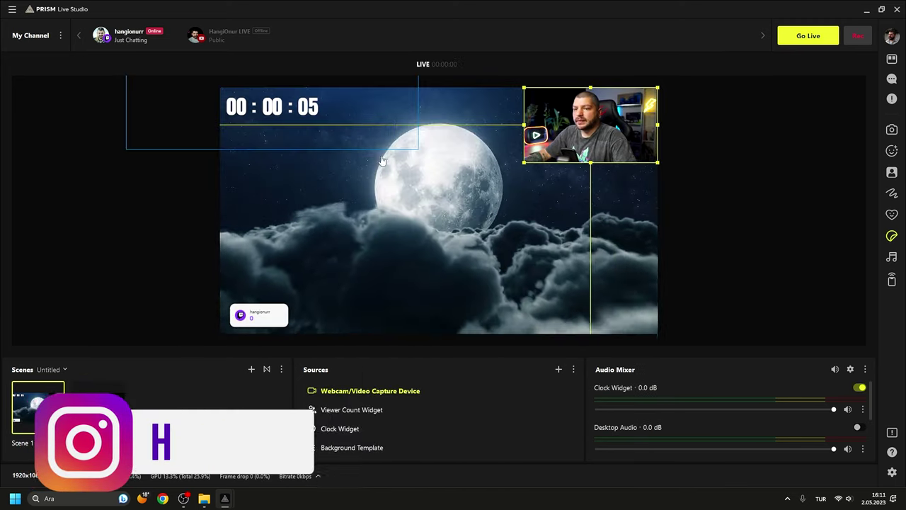
{"action": "left_click", "coordinate": [90, 412]}
{"action": "right_click", "coordinate": [461, 411]}
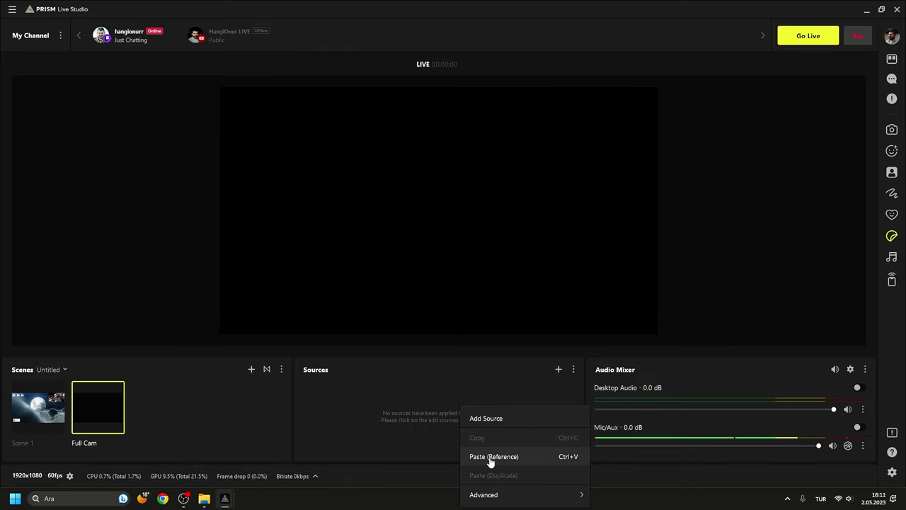
{"action": "left_click", "coordinate": [491, 459]}
Fit the webcam source to the screen in the Full Cam scene
{"action": "right_click", "coordinate": [358, 391]}
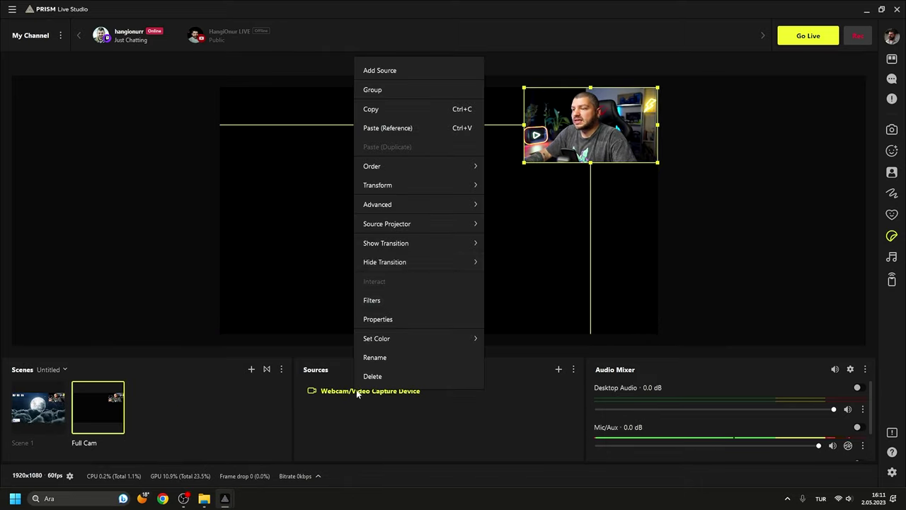
{"action": "mouse_move", "coordinate": [394, 191]}
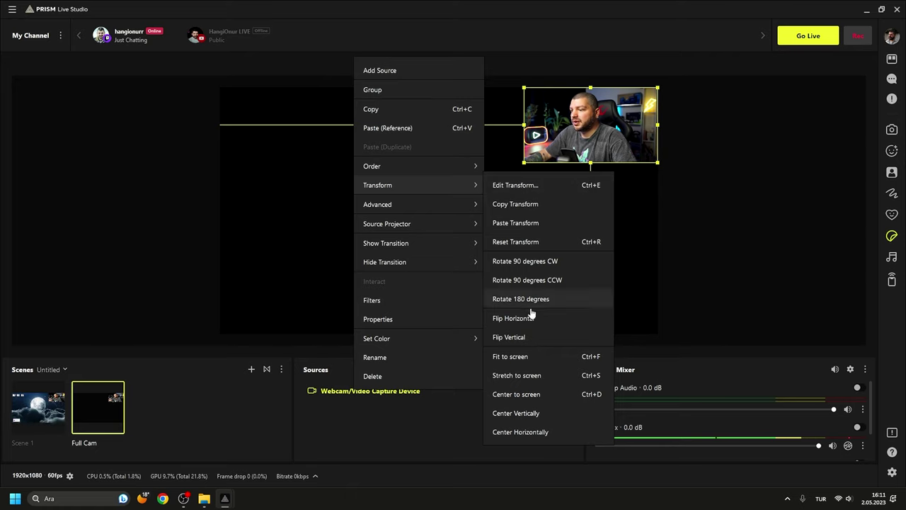
{"action": "left_click", "coordinate": [531, 357]}
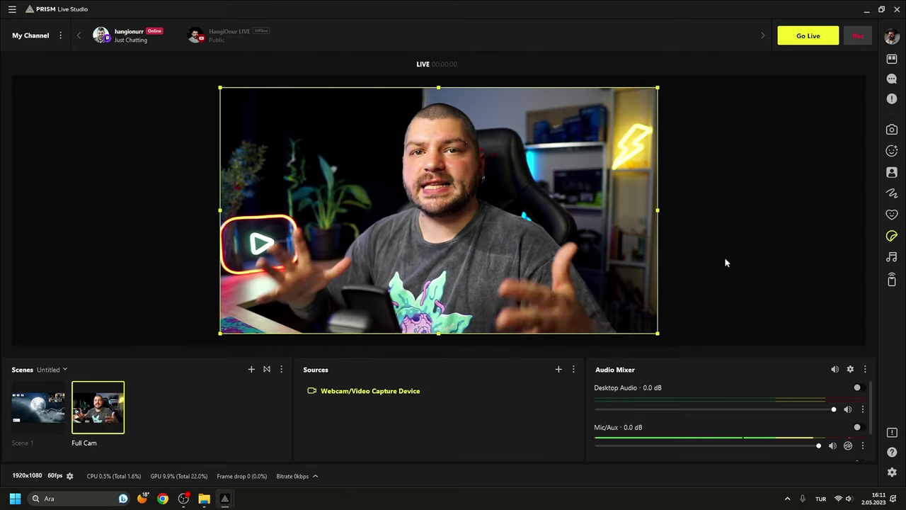
Add a PRISM Camera source to the Full Cam scene with Cam Link 4K as its device
{"action": "left_click", "coordinate": [892, 151]}
{"action": "left_click", "coordinate": [558, 369]}
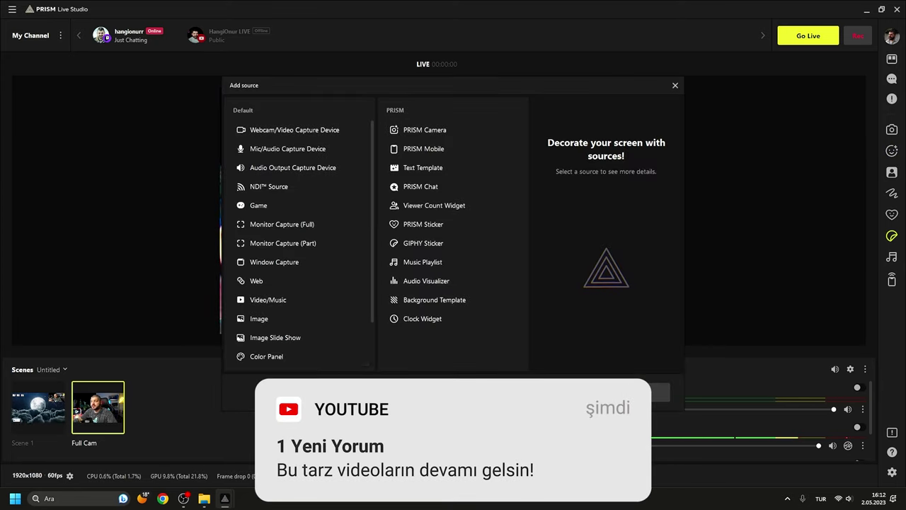
{"action": "left_click", "coordinate": [419, 131]}
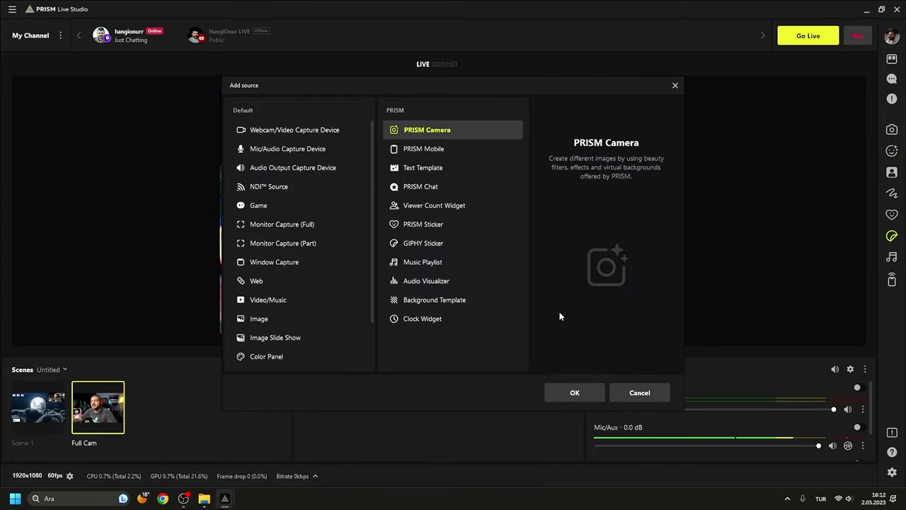
{"action": "left_click", "coordinate": [570, 394]}
{"action": "left_click", "coordinate": [419, 318]}
{"action": "left_click", "coordinate": [400, 190]}
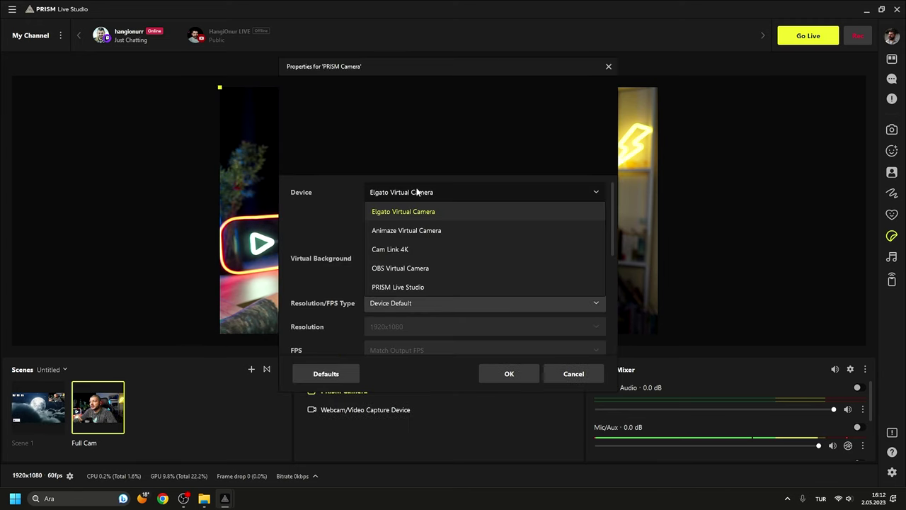
{"action": "left_click", "coordinate": [404, 247]}
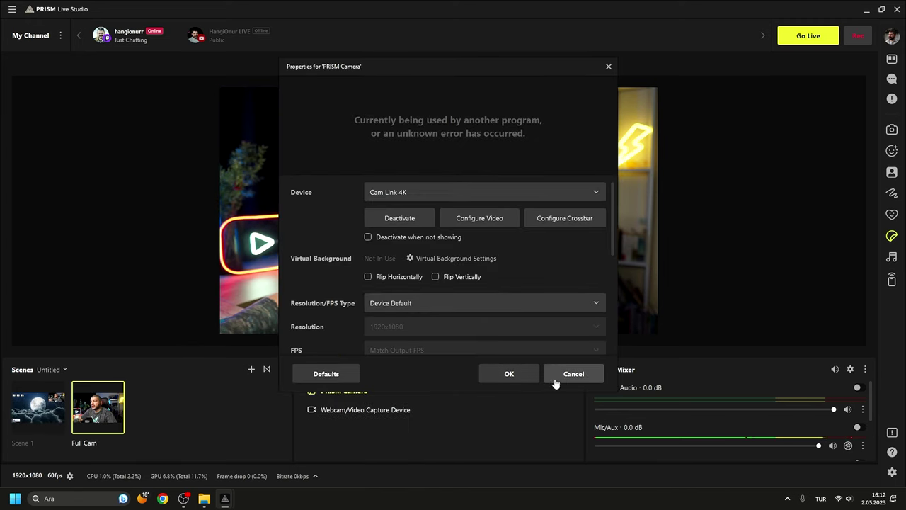
{"action": "left_click", "coordinate": [510, 373]}
Deactivate the Cam Link 4K device in the Full Cam scene's Webcam/Video Capture Device source
{"action": "right_click", "coordinate": [347, 410]}
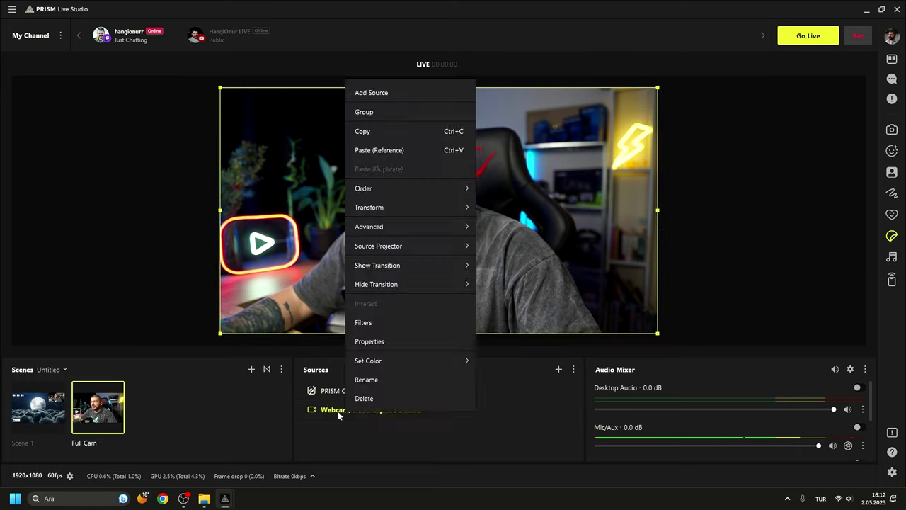
{"action": "left_click", "coordinate": [512, 422]}
{"action": "right_click", "coordinate": [427, 409]}
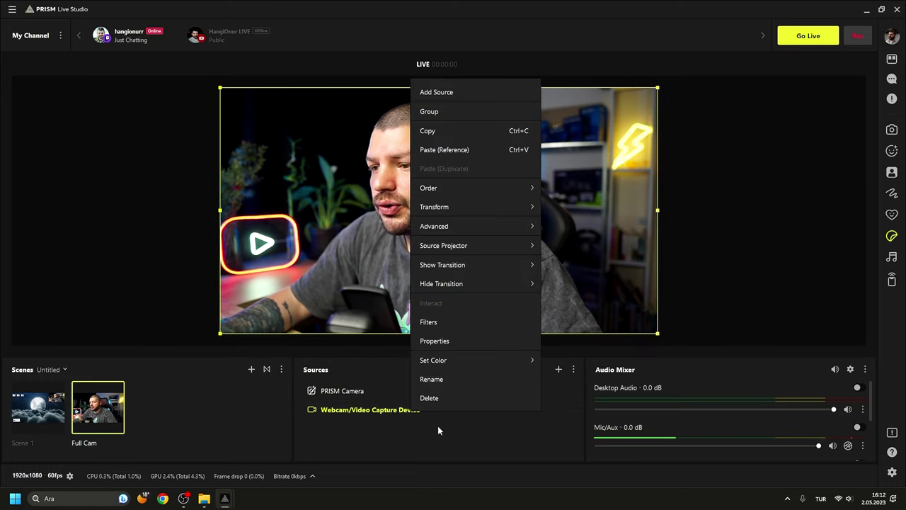
{"action": "left_click", "coordinate": [437, 340]}
{"action": "left_click", "coordinate": [387, 219]}
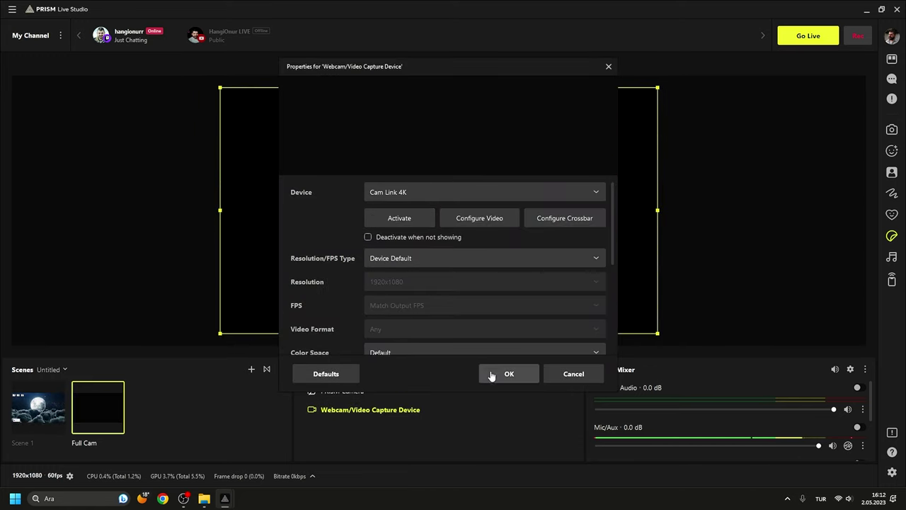
{"action": "left_click", "coordinate": [491, 376]}
Restart the Cam Link 4K feed in the PRISM Camera source's properties
{"action": "double_click", "coordinate": [345, 397]}
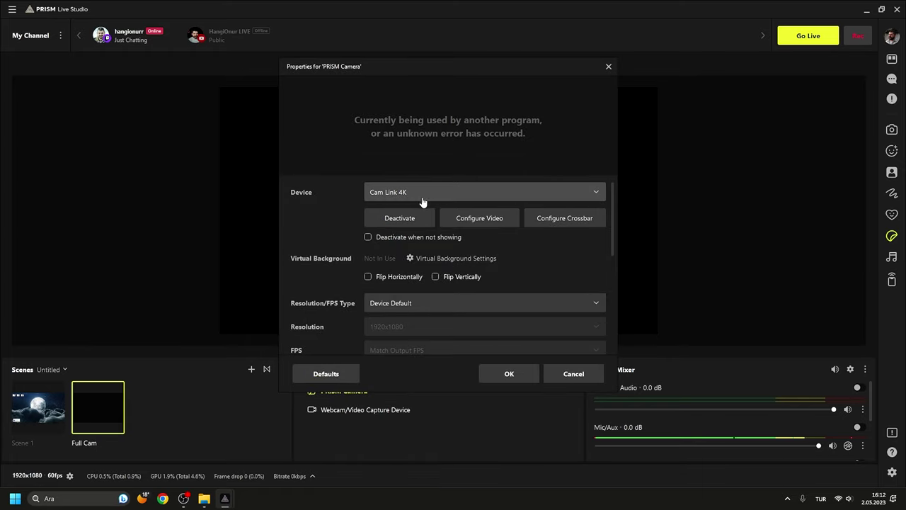
{"action": "left_click", "coordinate": [397, 222]}
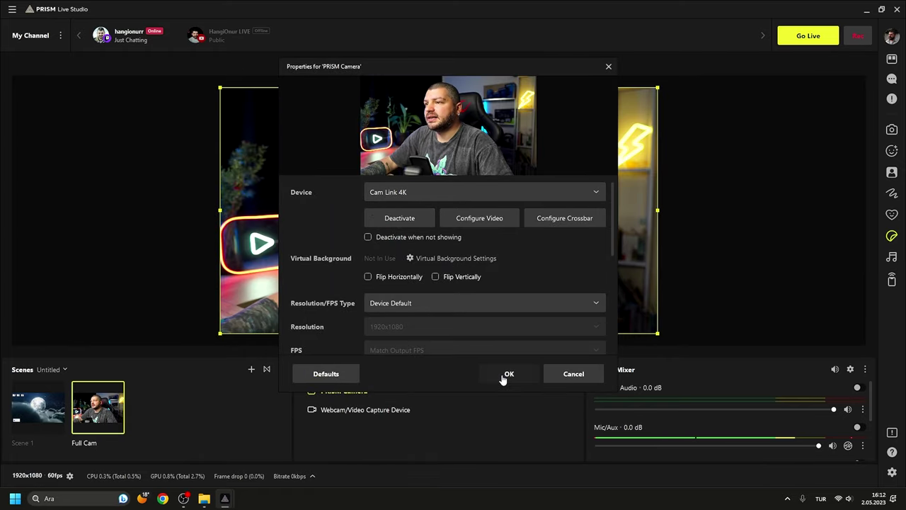
{"action": "left_click", "coordinate": [507, 375]}
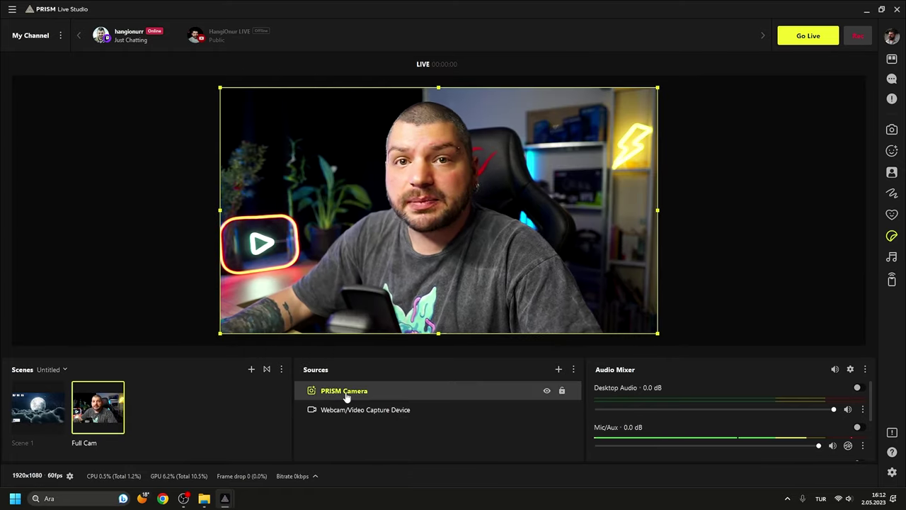
Enable Beauty Effects on the PRISM Camera source, using the Sharp preset with all five face values at 100
{"action": "left_click", "coordinate": [892, 151]}
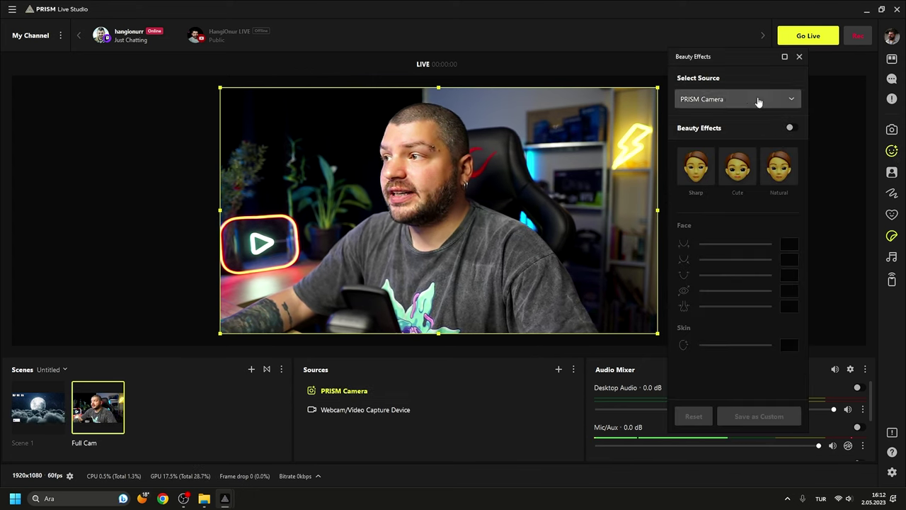
{"action": "left_click", "coordinate": [790, 129]}
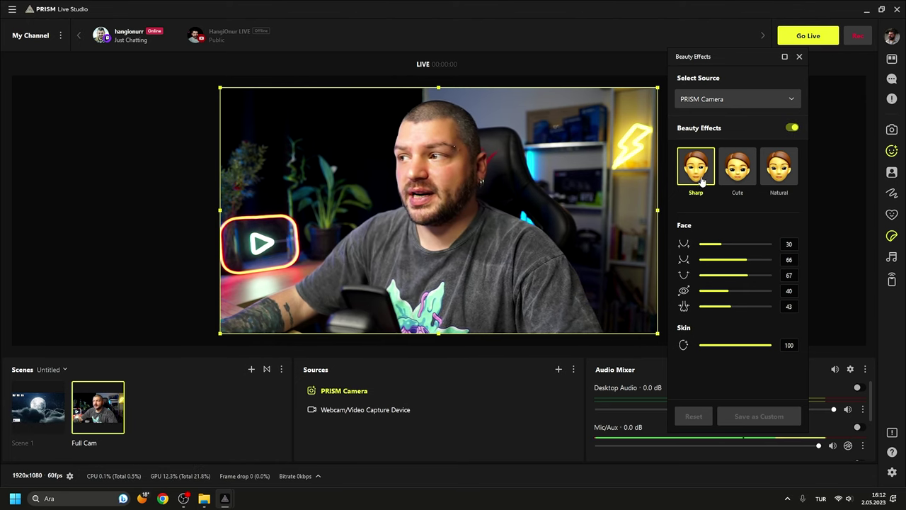
{"action": "left_click", "coordinate": [740, 171]}
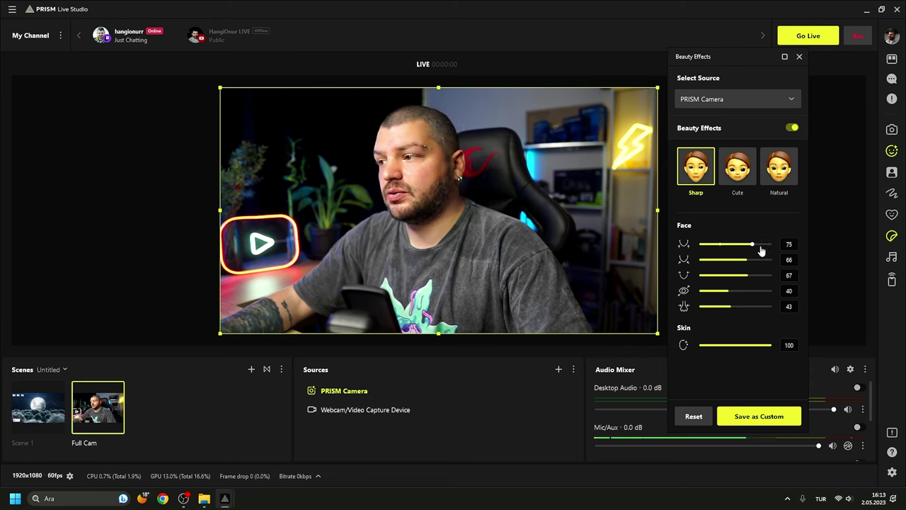
{"action": "left_click_drag", "start_coordinate": [719, 250], "coordinate": [813, 263]}
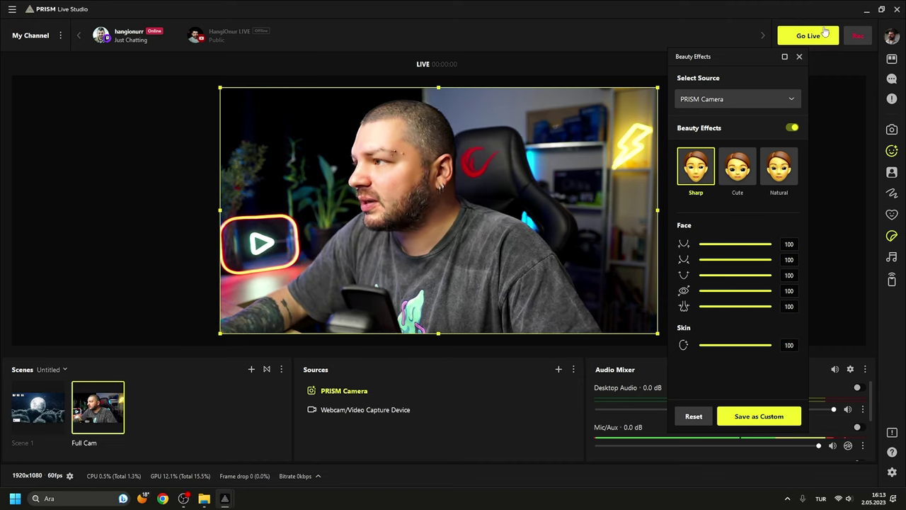
{"action": "left_click", "coordinate": [800, 57]}
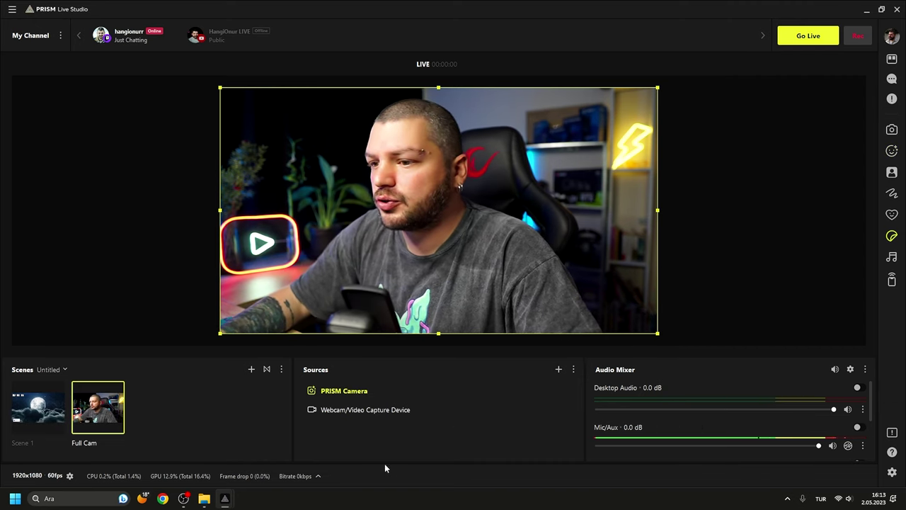
Delete the PRISM Camera source and reactivate Cam Link 4K in the Webcam/Video Capture Device source
{"action": "key", "text": "Delete"}
{"action": "left_click", "coordinate": [418, 273]}
{"action": "double_click", "coordinate": [356, 391]}
{"action": "left_click", "coordinate": [394, 220]}
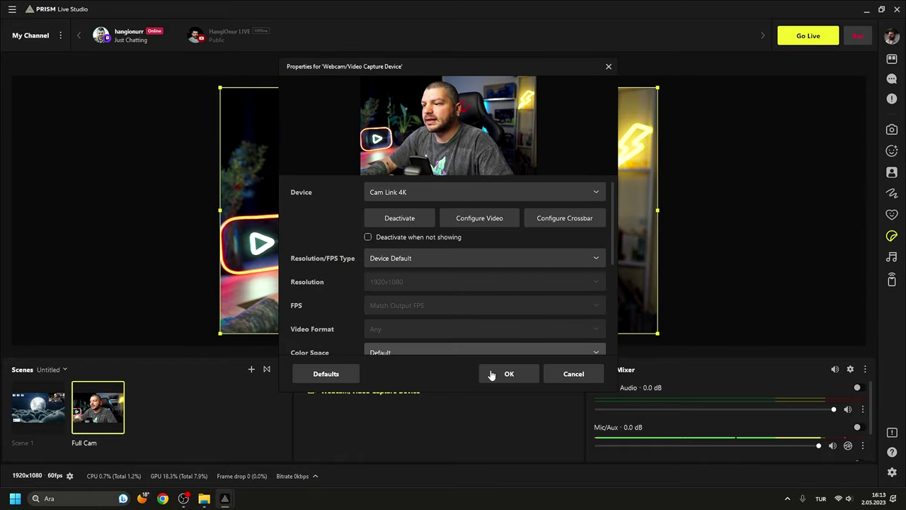
{"action": "left_click", "coordinate": [499, 374]}
Add a new Audio Visualizer source to Scene 1
{"action": "left_click", "coordinate": [39, 407]}
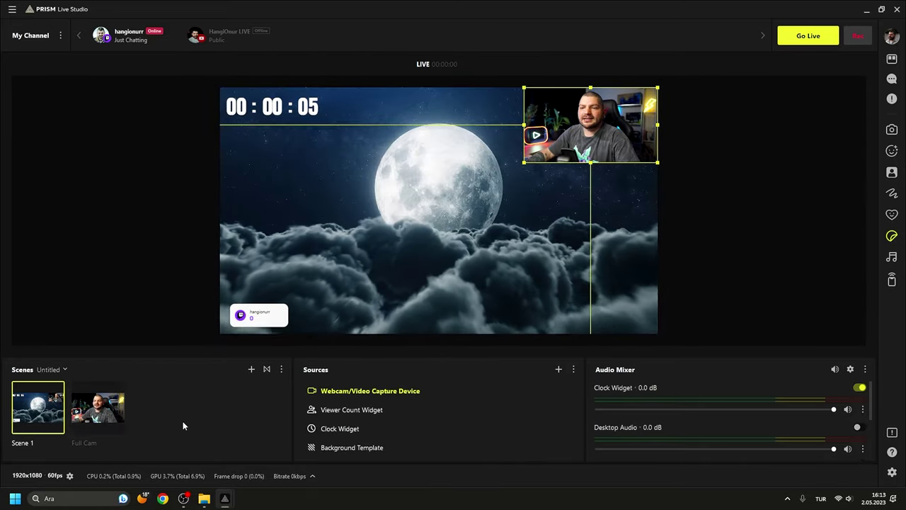
{"action": "left_click", "coordinate": [559, 371]}
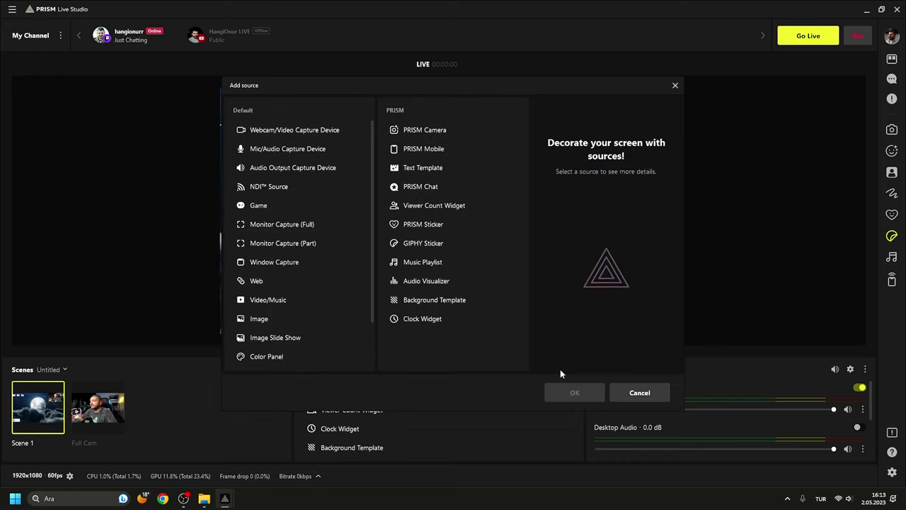
{"action": "left_click", "coordinate": [425, 282]}
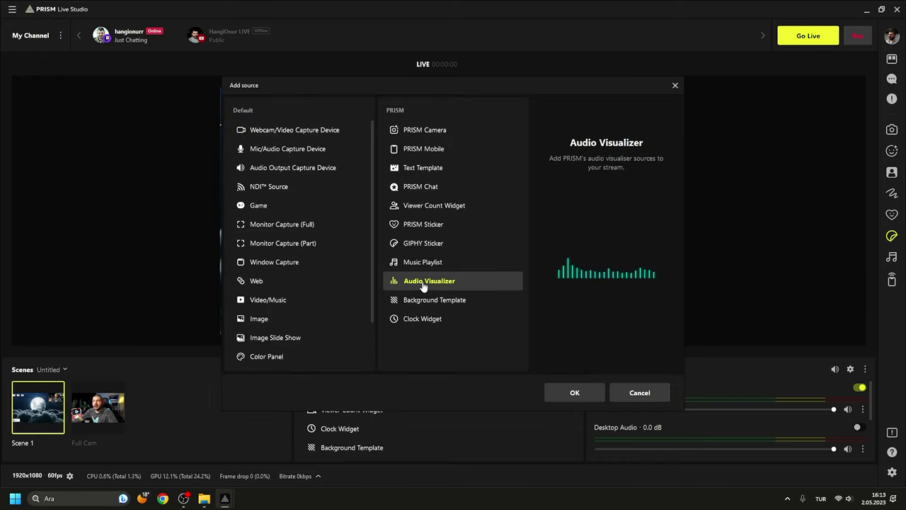
{"action": "left_click", "coordinate": [571, 392]}
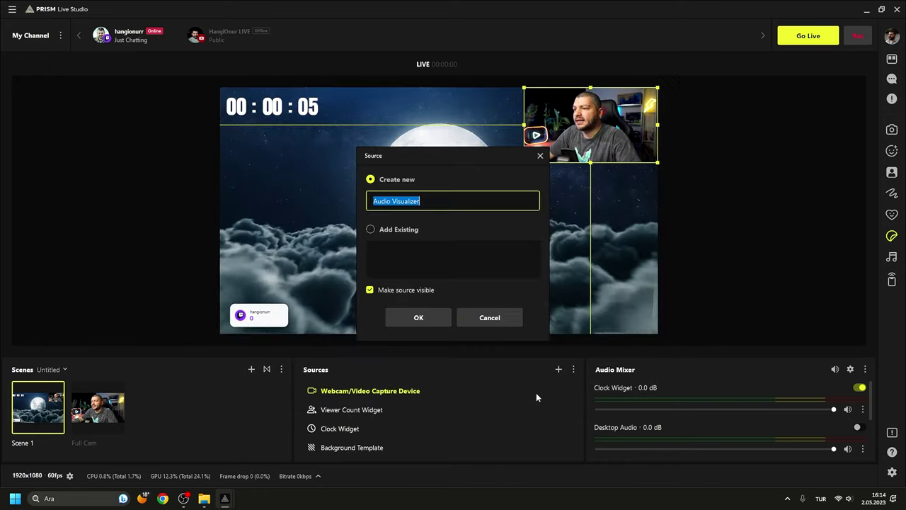
{"action": "left_click", "coordinate": [417, 320]}
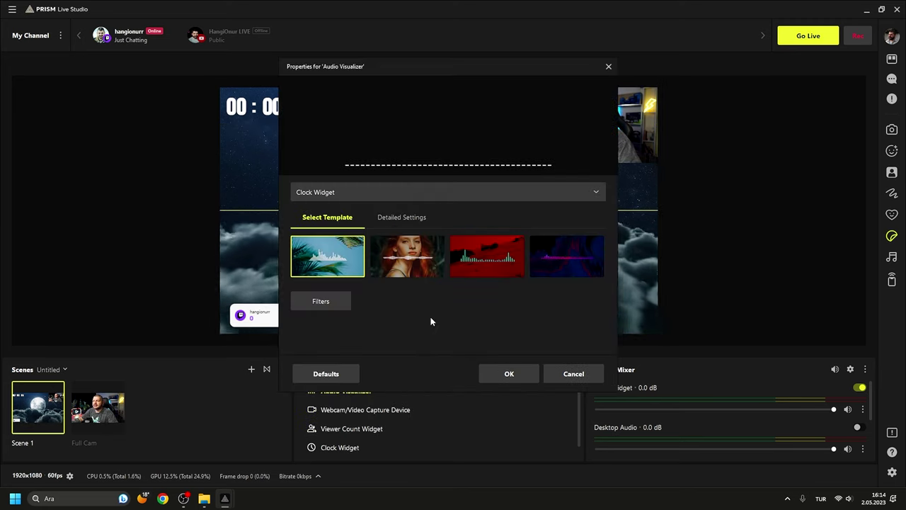
Compare the audio visualizer templates and select the white-bar one with the palm-leaf thumbnail
{"action": "left_click", "coordinate": [484, 267]}
{"action": "left_click", "coordinate": [563, 258]}
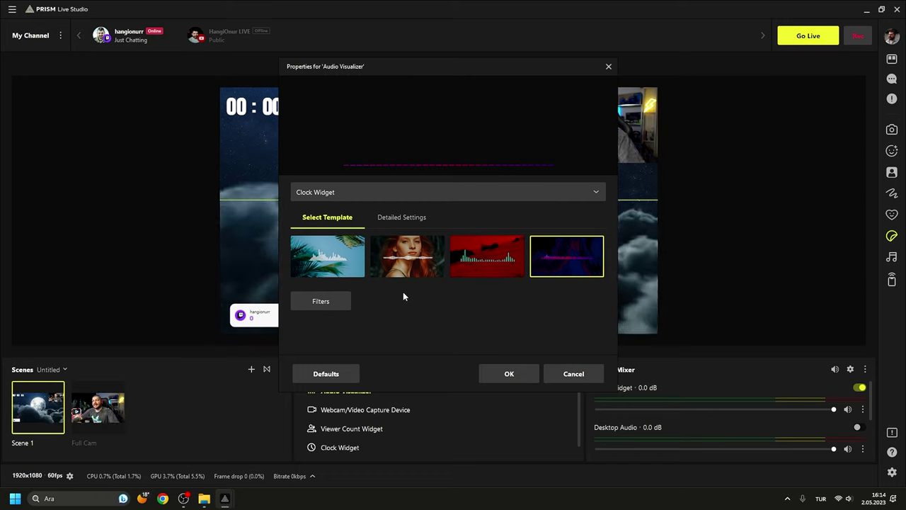
{"action": "left_click", "coordinate": [328, 257]}
{"action": "left_click", "coordinate": [425, 257]}
{"action": "left_click", "coordinate": [495, 257]}
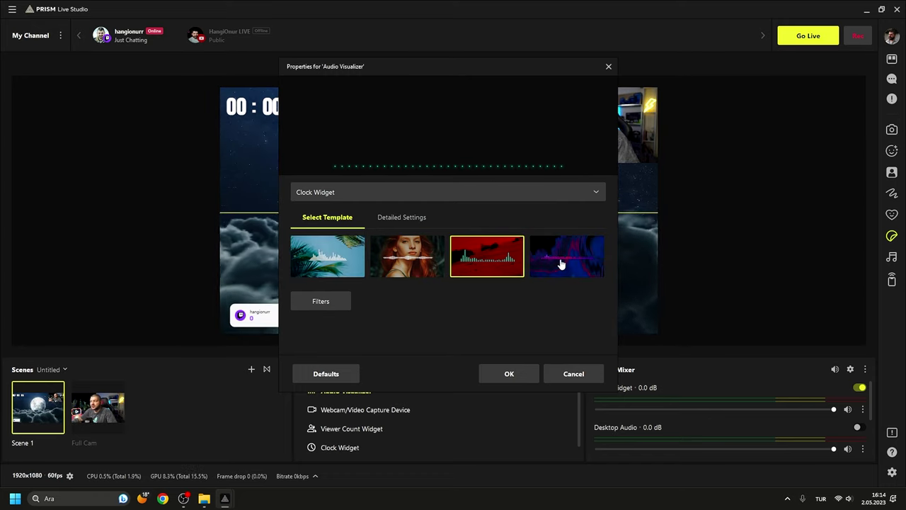
{"action": "left_click", "coordinate": [561, 264]}
{"action": "left_click", "coordinate": [328, 257]}
Review and accept the audio visualizer's detailed settings, and place the visualizer in the canvas's lower-right corner
{"action": "left_click", "coordinate": [414, 220]}
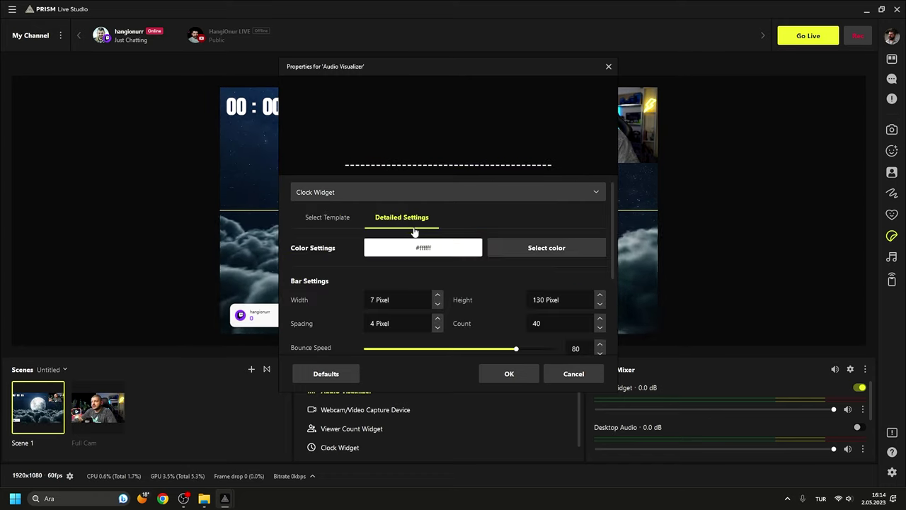
{"action": "scroll", "coordinate": [341, 284], "scroll_direction": "down", "scroll_amount": 4}
{"action": "scroll", "coordinate": [347, 303], "scroll_direction": "up", "scroll_amount": 2}
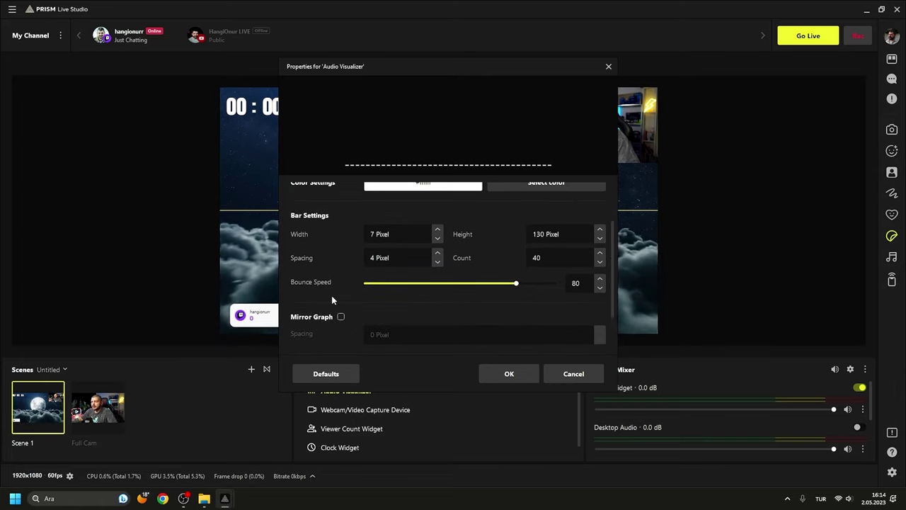
{"action": "scroll", "coordinate": [320, 290], "scroll_direction": "up", "scroll_amount": 2}
{"action": "scroll", "coordinate": [323, 270], "scroll_direction": "down", "scroll_amount": 3}
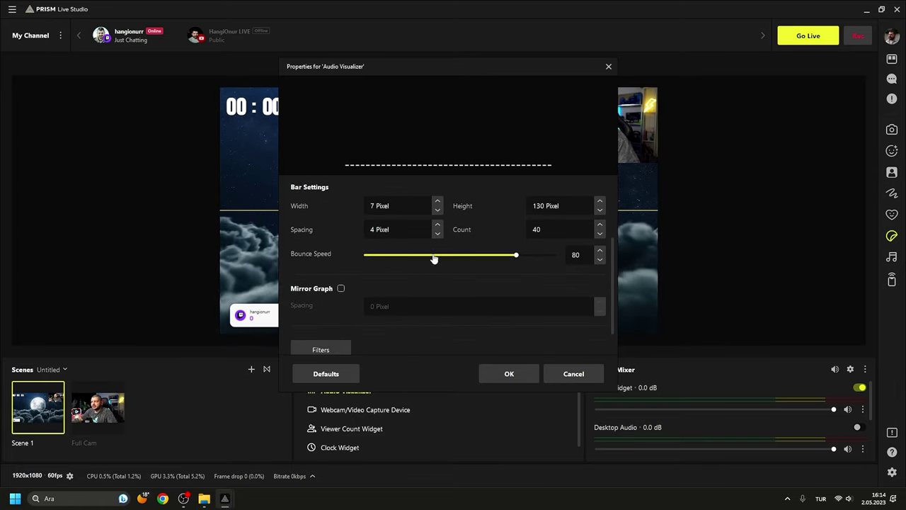
{"action": "scroll", "coordinate": [304, 222], "scroll_direction": "up", "scroll_amount": 3}
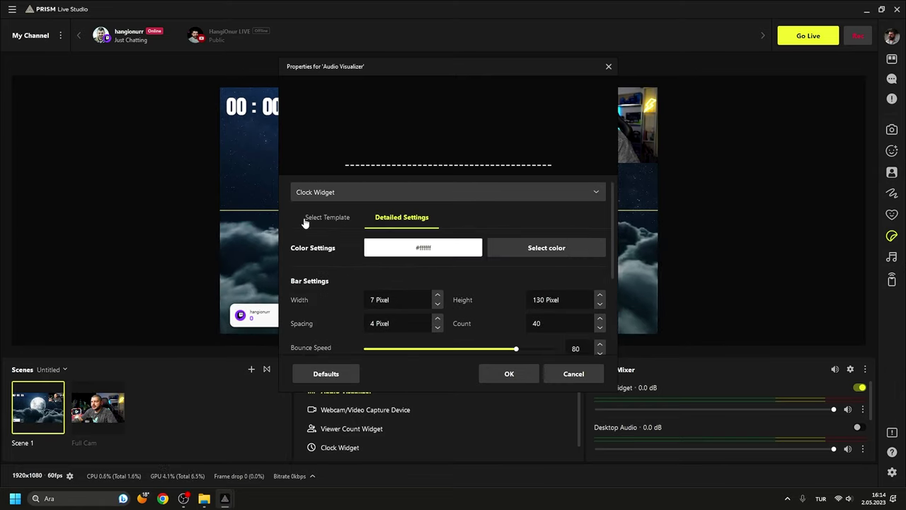
{"action": "left_click", "coordinate": [306, 219]}
{"action": "left_click", "coordinate": [504, 373]}
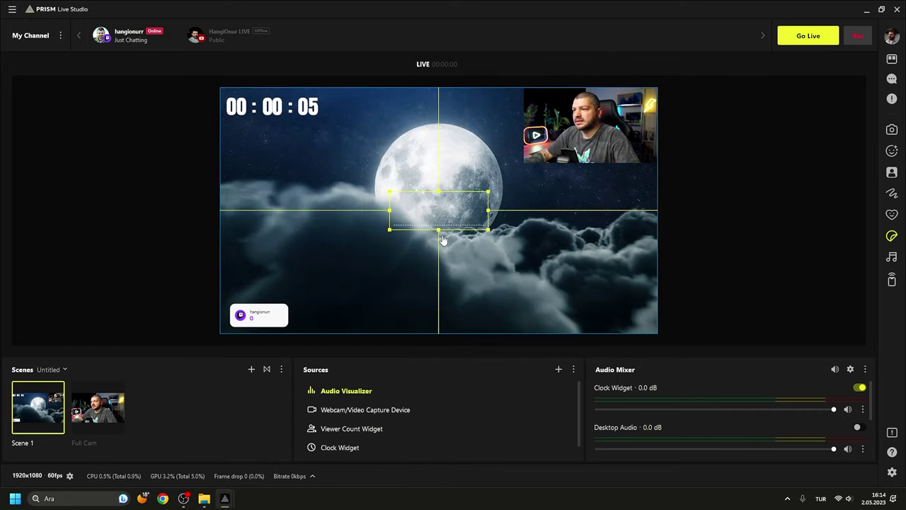
{"action": "left_click_drag", "start_coordinate": [442, 241], "coordinate": [609, 332]}
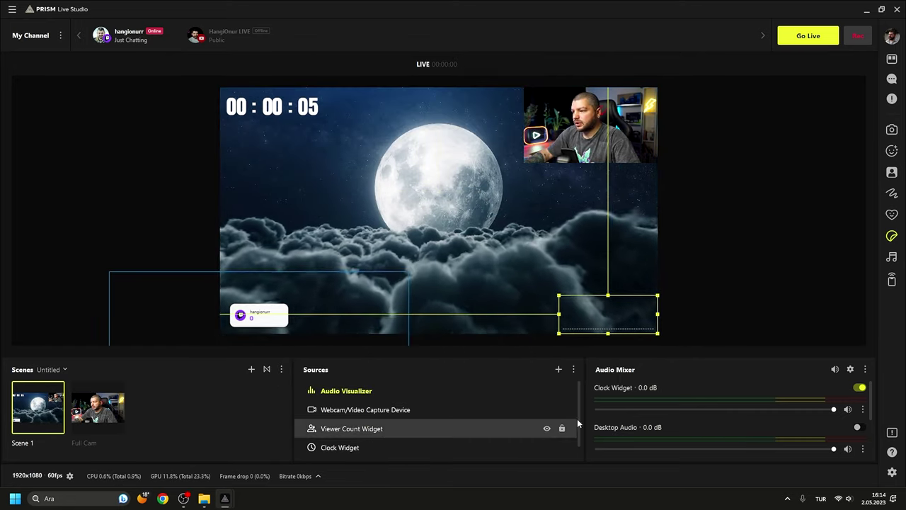
Set the audio visualizer's sound source to Mic/Aux and enlarge it to match the webcam's width
{"action": "scroll", "coordinate": [647, 423], "scroll_direction": "down", "scroll_amount": 2}
{"action": "double_click", "coordinate": [346, 390]}
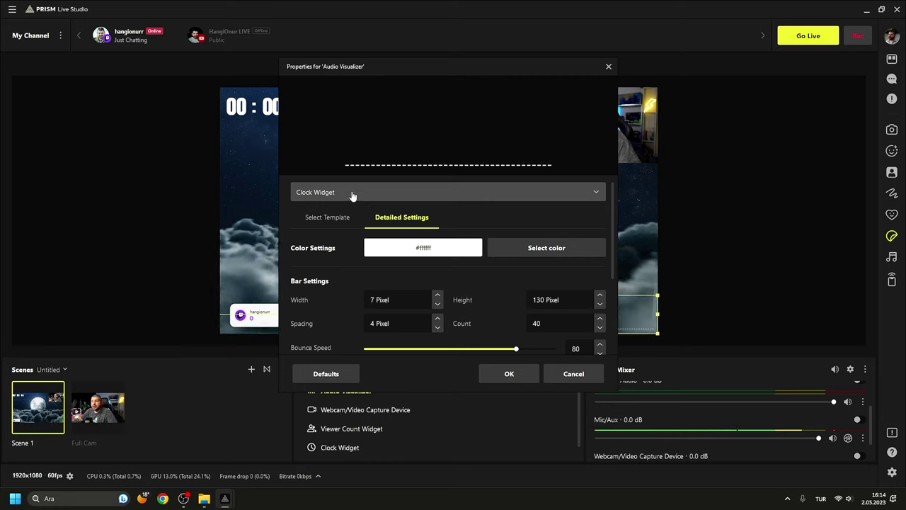
{"action": "left_click", "coordinate": [595, 194]}
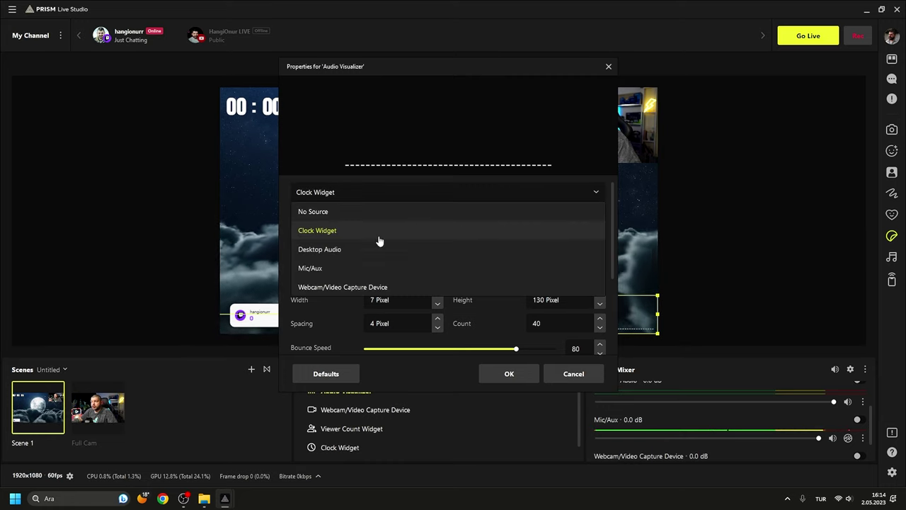
{"action": "left_click", "coordinate": [319, 269]}
{"action": "left_click", "coordinate": [507, 375]}
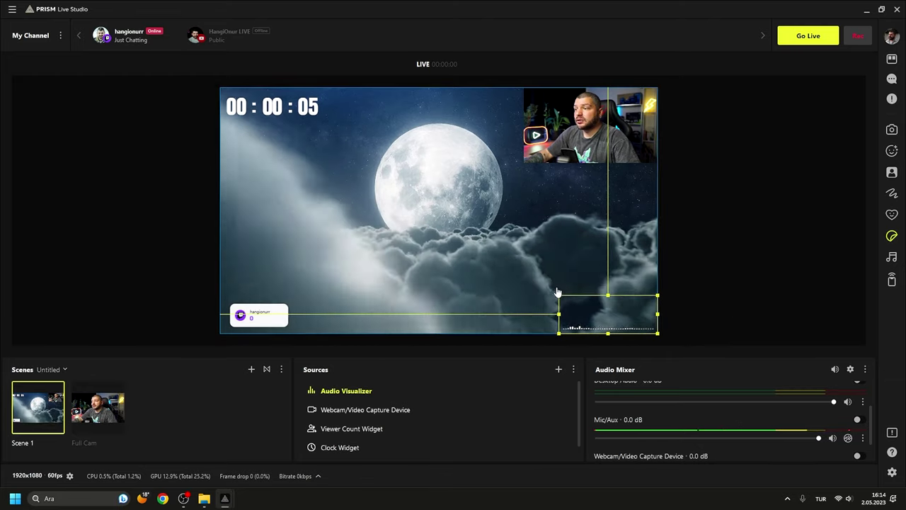
{"action": "left_click_drag", "start_coordinate": [559, 295], "coordinate": [525, 287]}
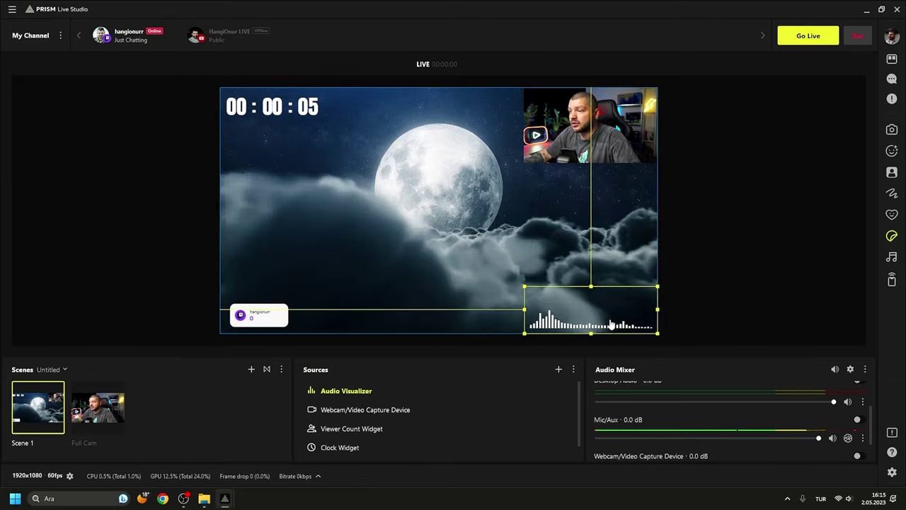
Add a new Music Playlist source to Scene 1
{"action": "left_click", "coordinate": [559, 370]}
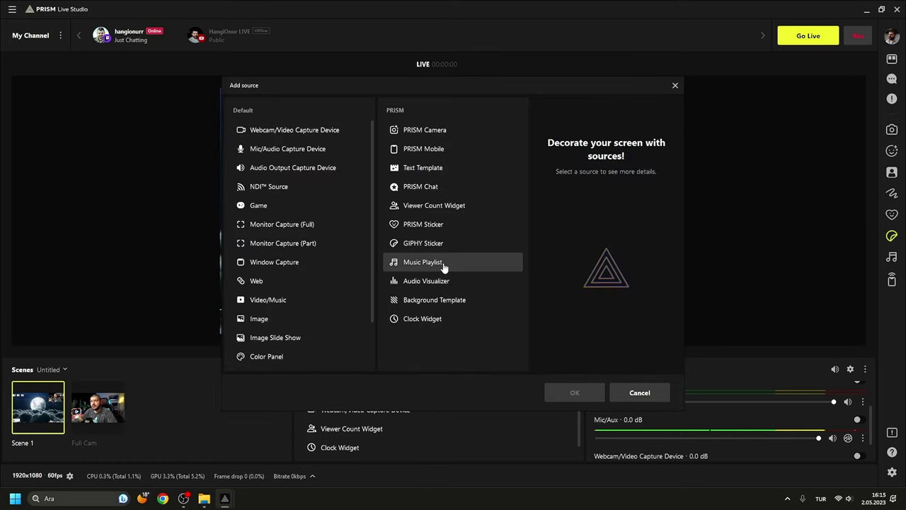
{"action": "left_click", "coordinate": [574, 392]}
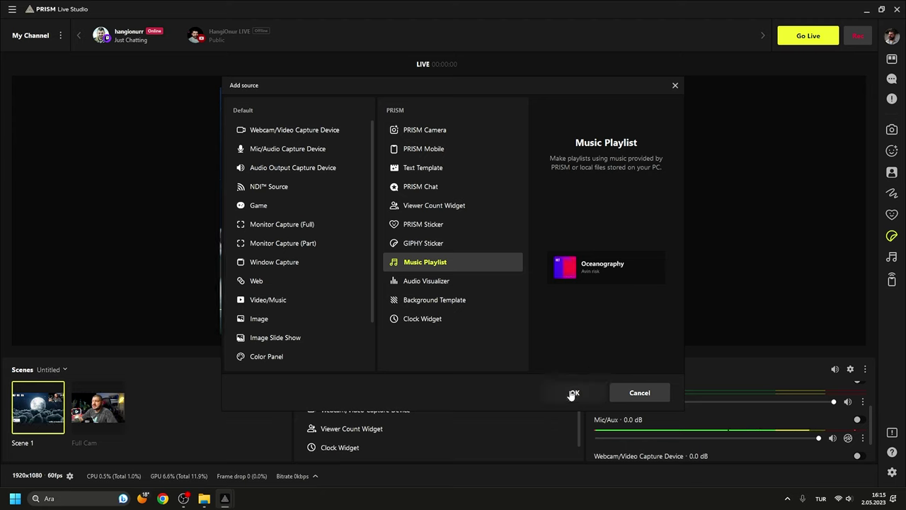
{"action": "left_click", "coordinate": [409, 318]}
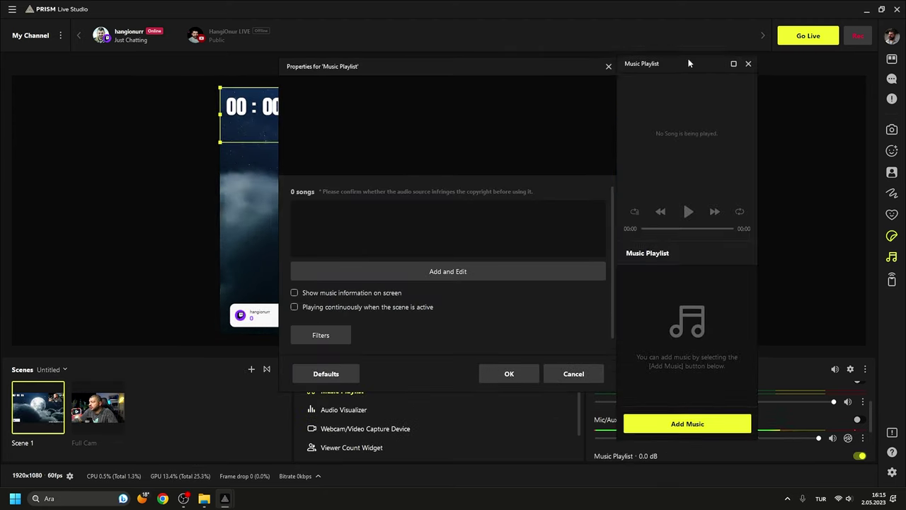
Add the full-length 8bit Dancer track from PRISM's free Retro music to the playlist and accept the source properties
{"action": "left_click", "coordinate": [705, 415]}
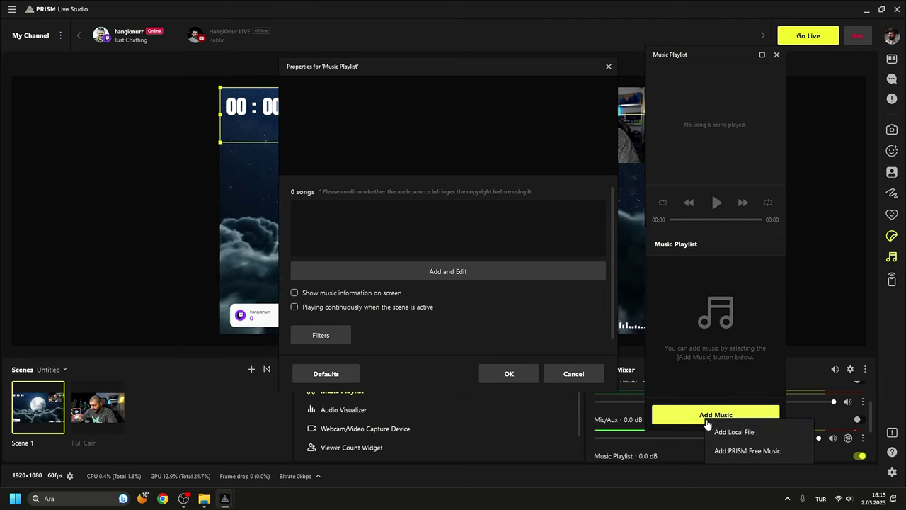
{"action": "left_click", "coordinate": [734, 453]}
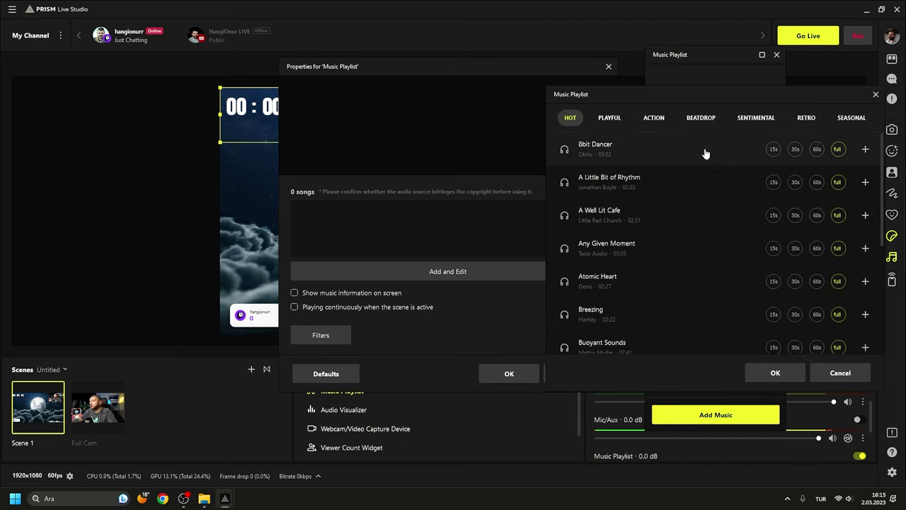
{"action": "left_click", "coordinate": [775, 372]}
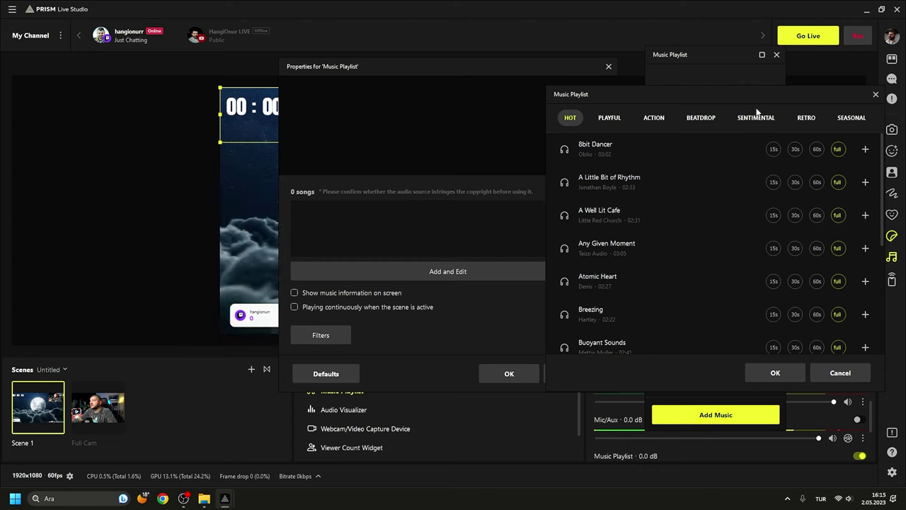
{"action": "left_click_drag", "start_coordinate": [743, 102], "coordinate": [573, 104]}
{"action": "left_click", "coordinate": [633, 123]}
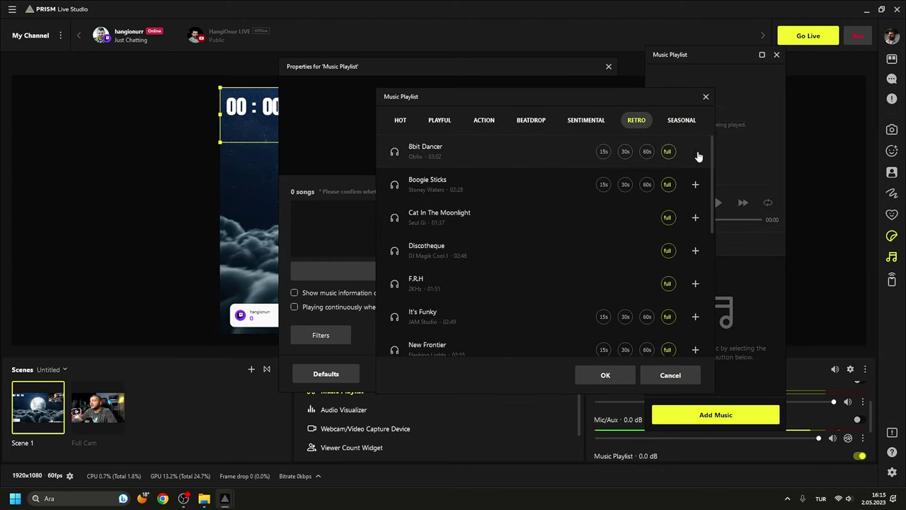
{"action": "left_click", "coordinate": [695, 151]}
{"action": "left_click", "coordinate": [610, 381]}
{"action": "key", "text": "Return"}
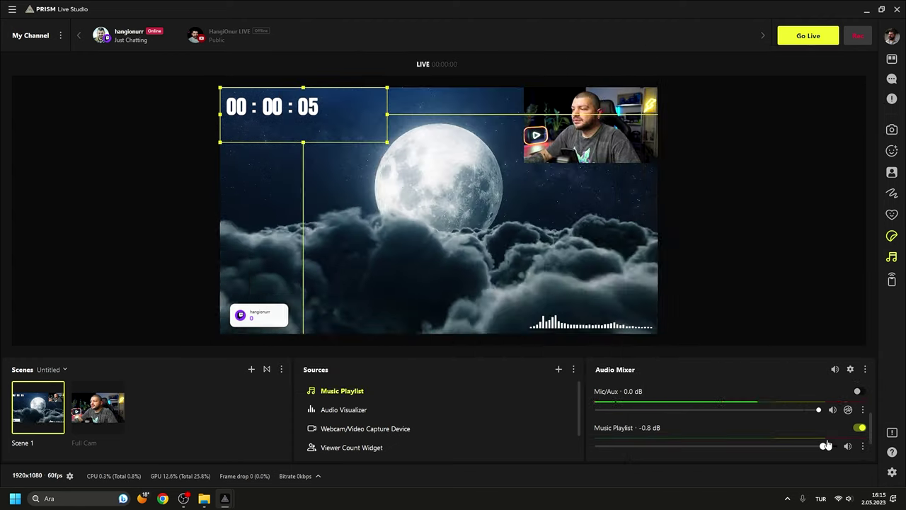
Lower the Music Playlist volume to -53.2 dB and play 8bit Dancer from the playlist
{"action": "left_click_drag", "start_coordinate": [627, 446], "coordinate": [668, 457]}
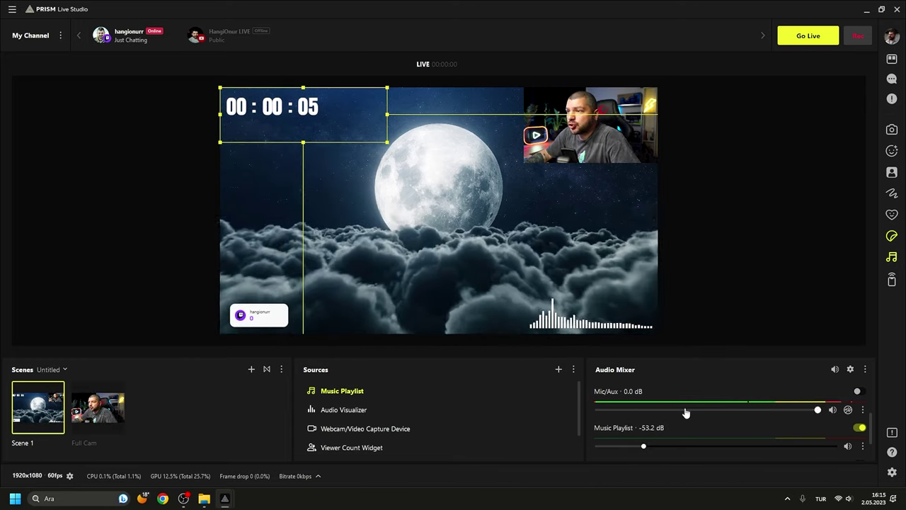
{"action": "left_click", "coordinate": [893, 259]}
{"action": "left_click", "coordinate": [892, 259]}
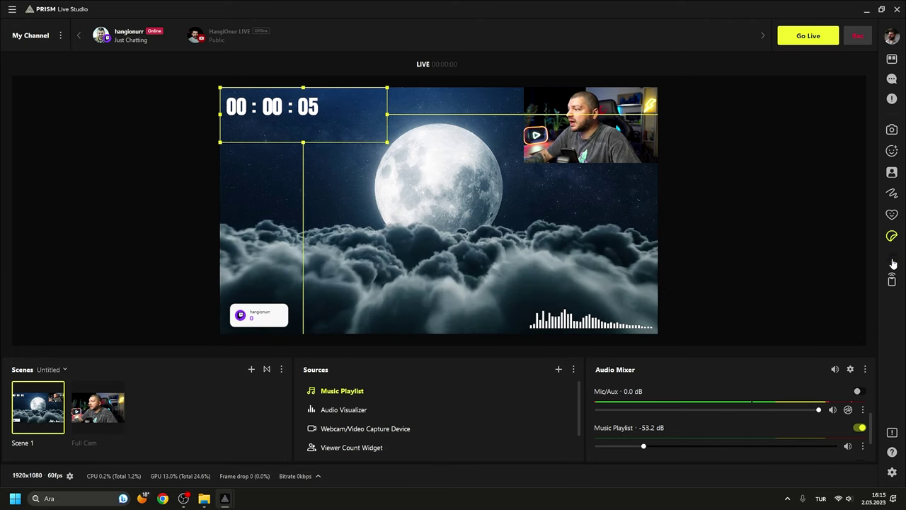
{"action": "left_click", "coordinate": [892, 259]}
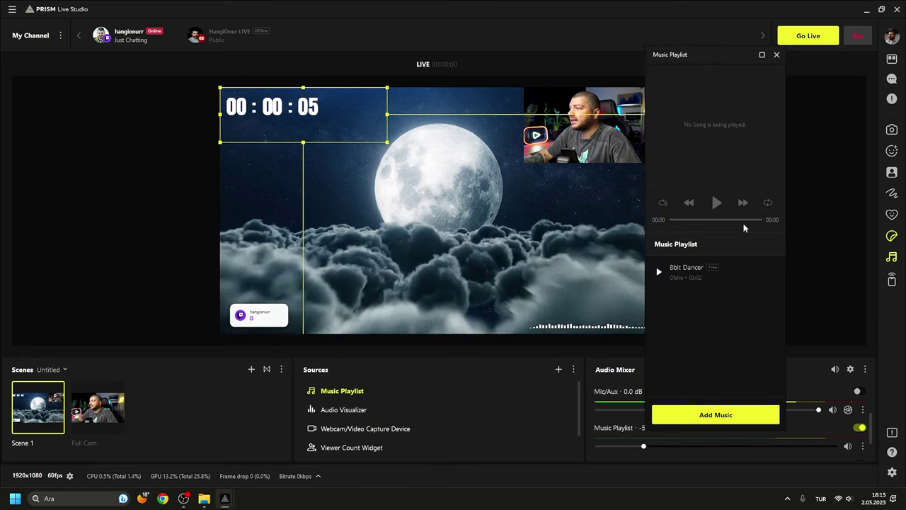
{"action": "left_click", "coordinate": [659, 272]}
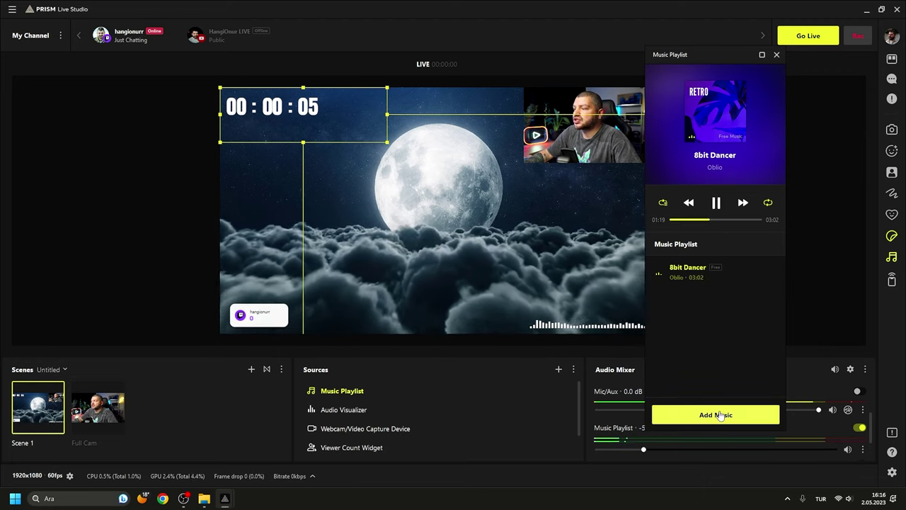
{"action": "left_click", "coordinate": [776, 55]}
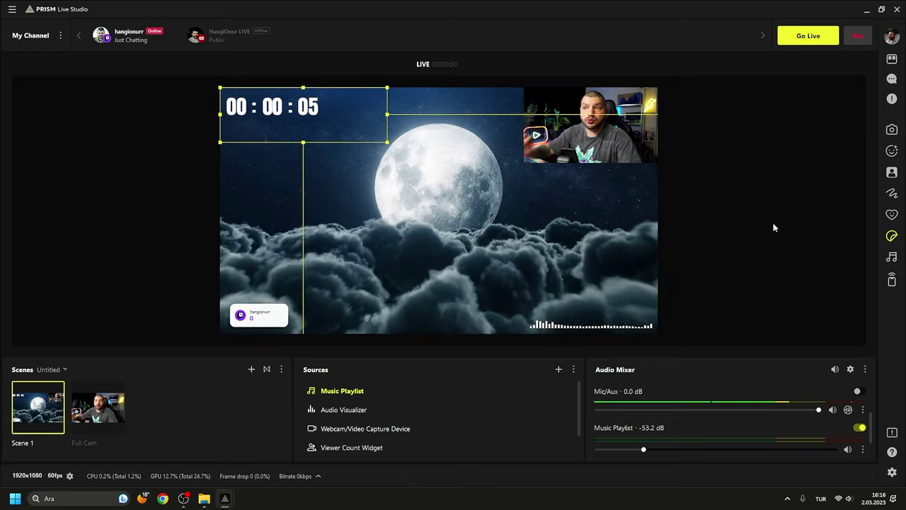
{"action": "left_click", "coordinate": [169, 196]}
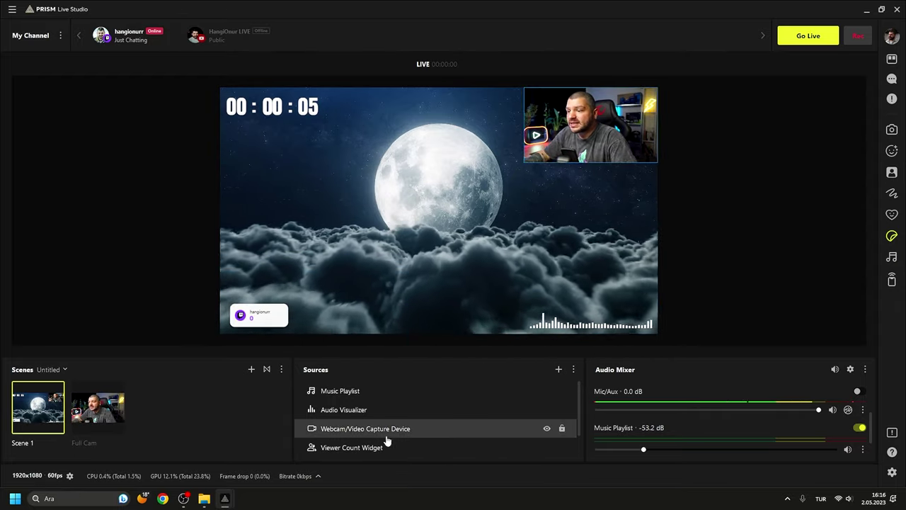
Try adding a new Web source to Scene 1 and select its URL in the source properties
{"action": "left_click", "coordinate": [557, 369]}
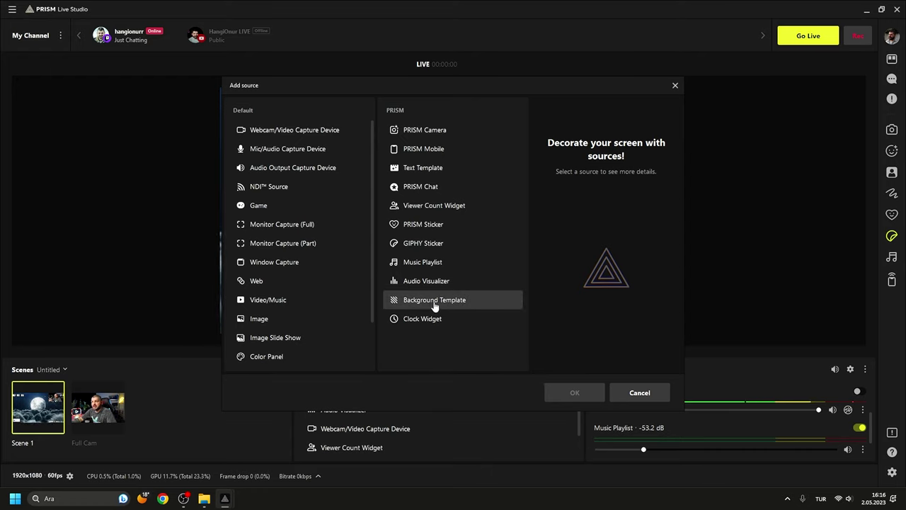
{"action": "left_click", "coordinate": [447, 151]}
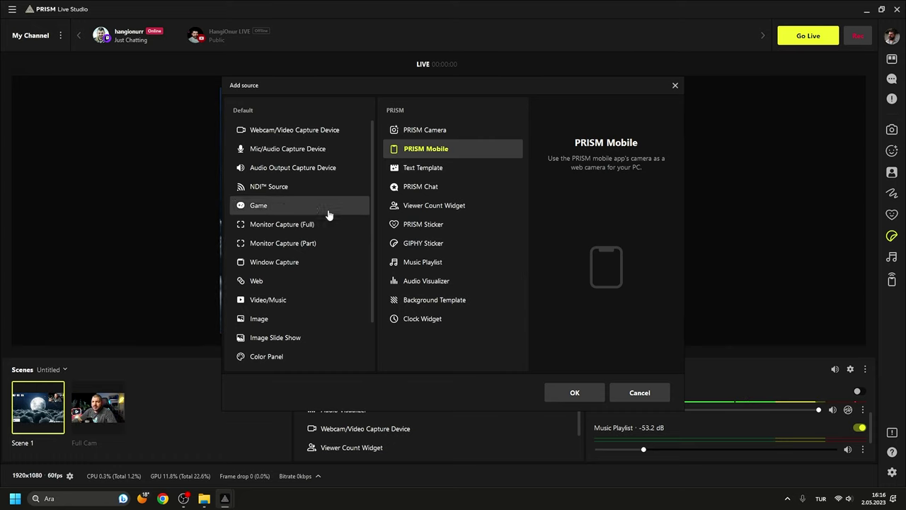
{"action": "left_click_drag", "start_coordinate": [371, 203], "coordinate": [371, 252]}
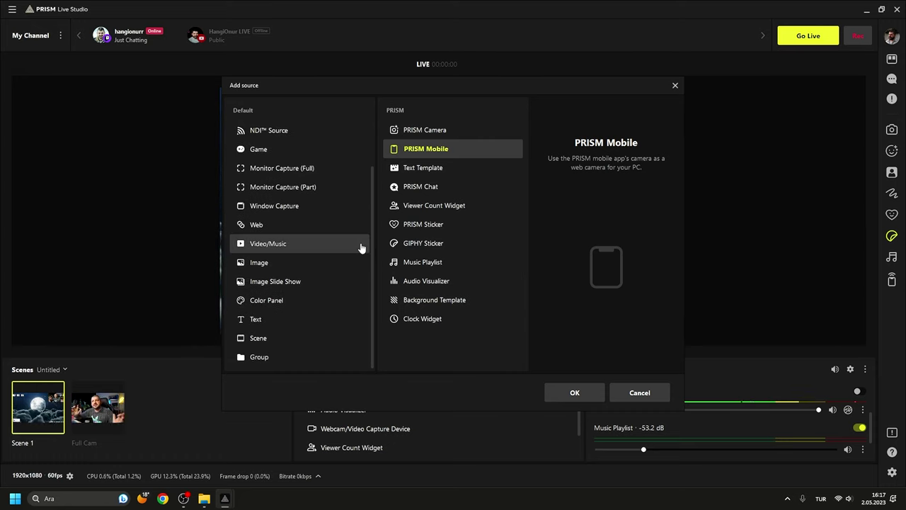
{"action": "left_click", "coordinate": [311, 225]}
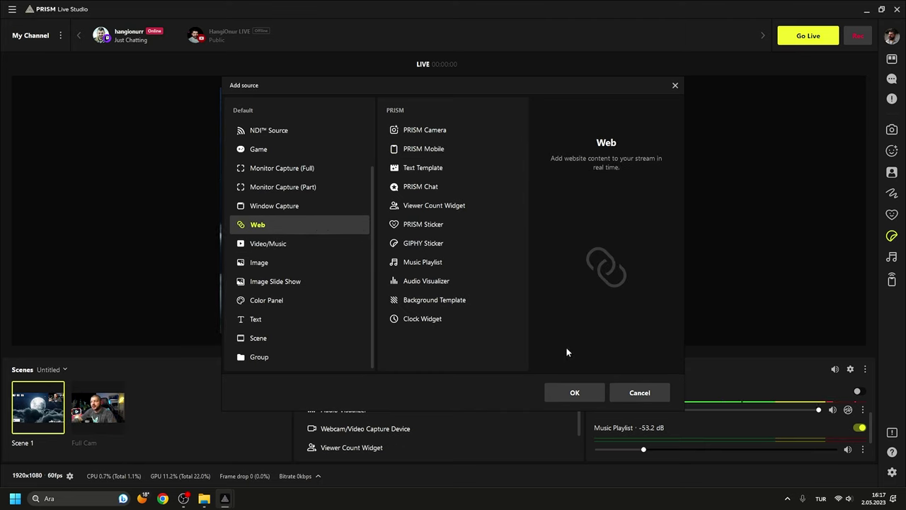
{"action": "left_click", "coordinate": [575, 393]}
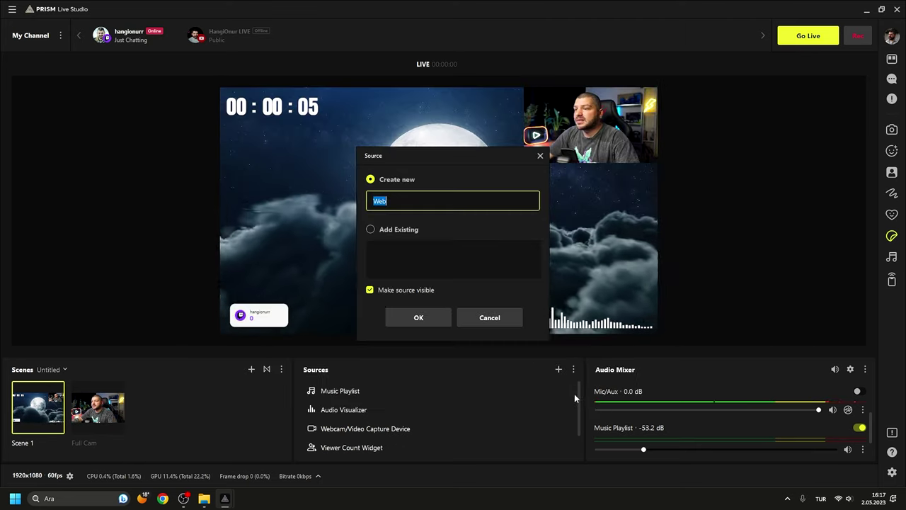
{"action": "left_click", "coordinate": [417, 318]}
{"action": "left_click", "coordinate": [444, 207]}
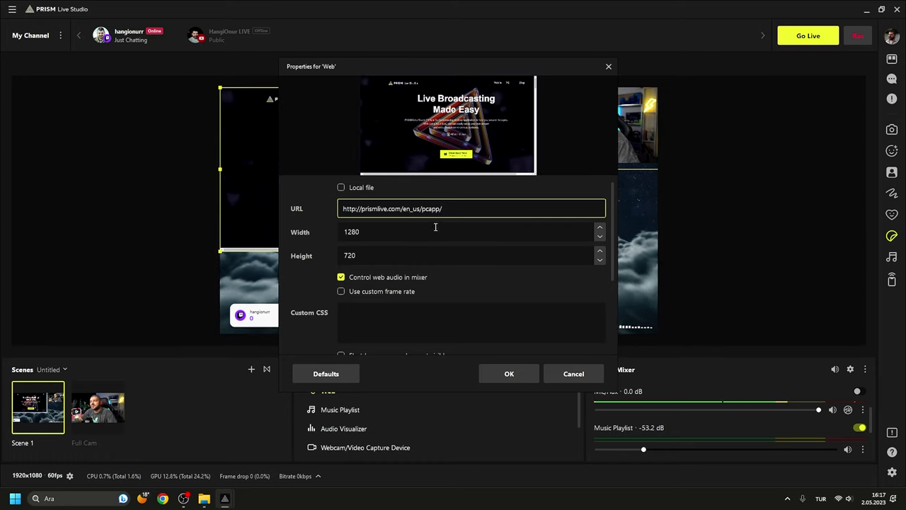
{"action": "left_click_drag", "start_coordinate": [463, 206], "coordinate": [296, 206]}
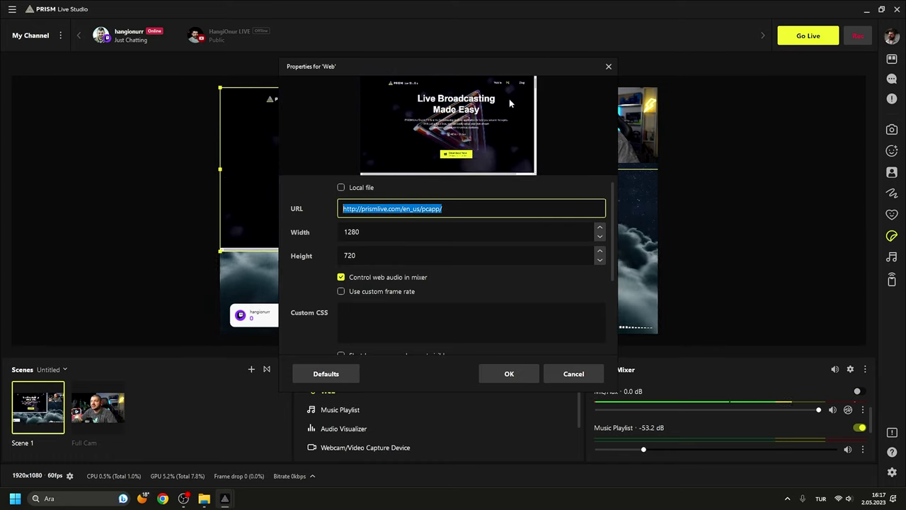
{"action": "key", "text": "Escape"}
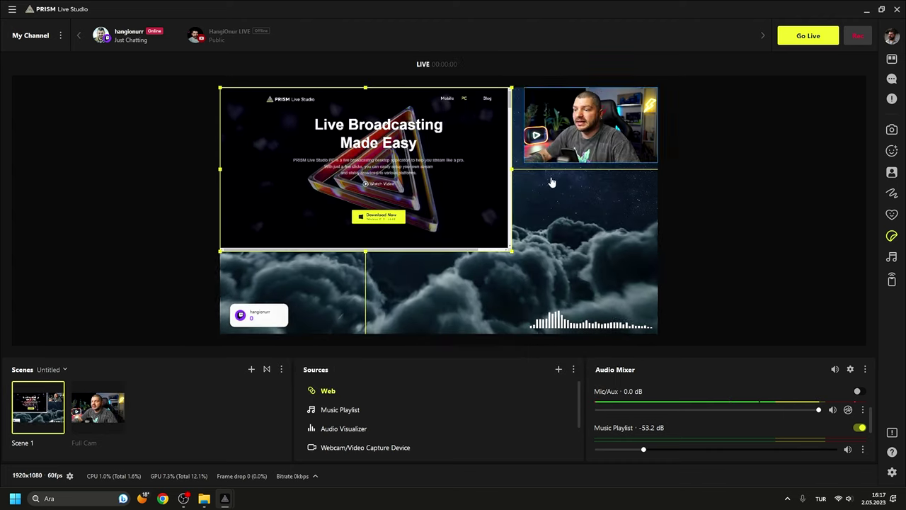
Look through the default source types that can be added to the scene
{"action": "left_click", "coordinate": [559, 369]}
{"action": "scroll", "coordinate": [373, 204], "scroll_direction": "down", "scroll_amount": 1}
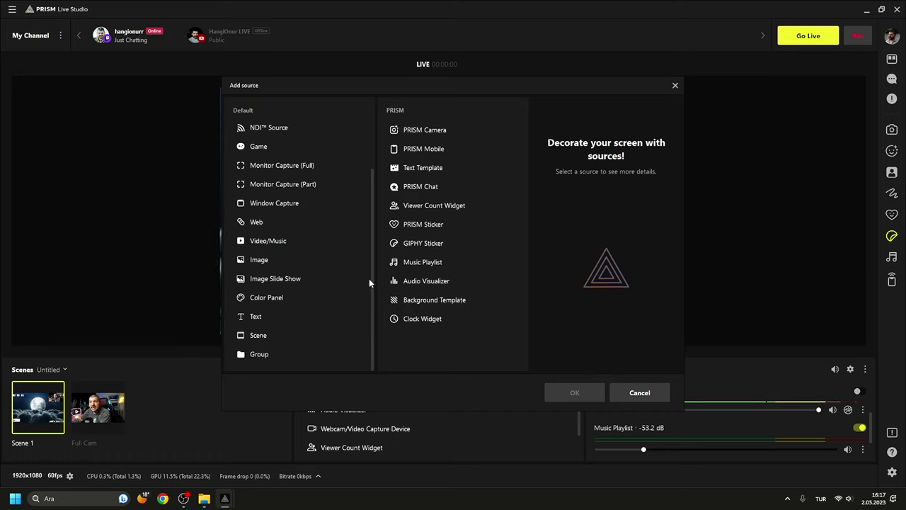
{"action": "scroll", "coordinate": [374, 248], "scroll_direction": "up", "scroll_amount": 1}
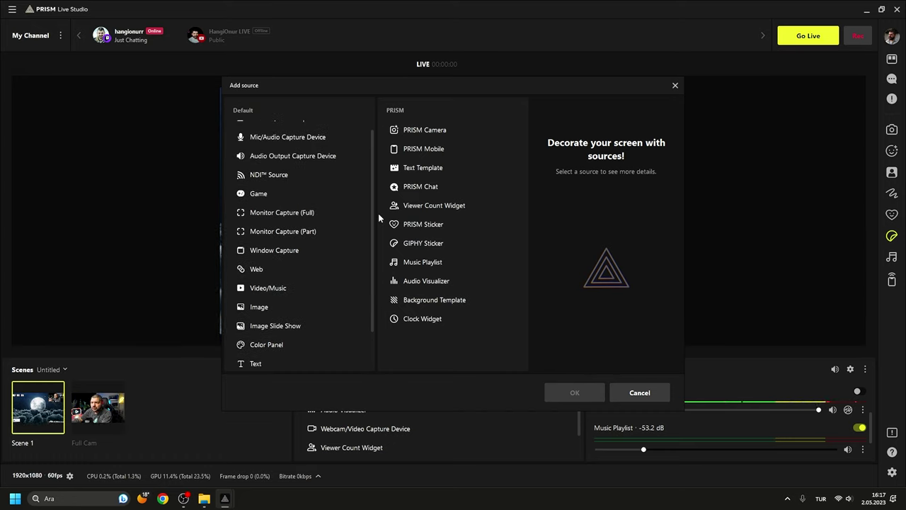
{"action": "scroll", "coordinate": [378, 218], "scroll_direction": "down", "scroll_amount": 1}
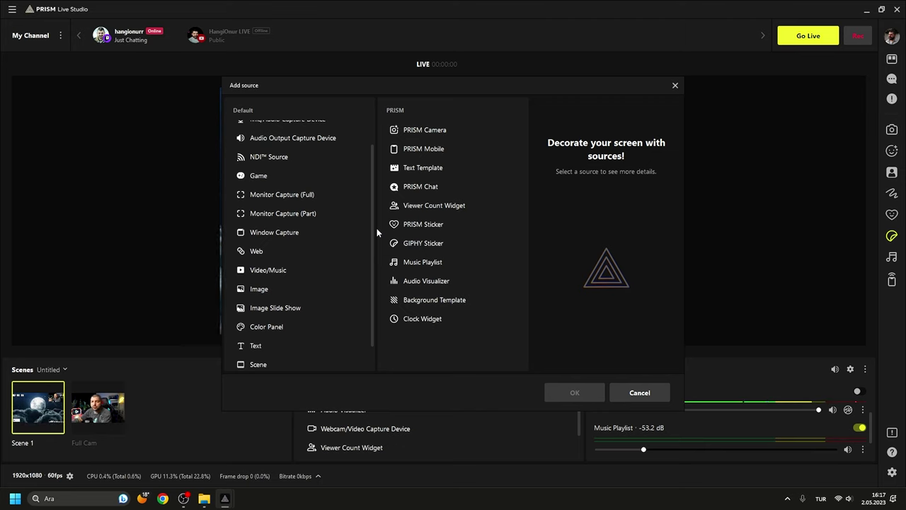
{"action": "scroll", "coordinate": [376, 237], "scroll_direction": "down", "scroll_amount": 1}
{"action": "scroll", "coordinate": [371, 227], "scroll_direction": "up", "scroll_amount": 1}
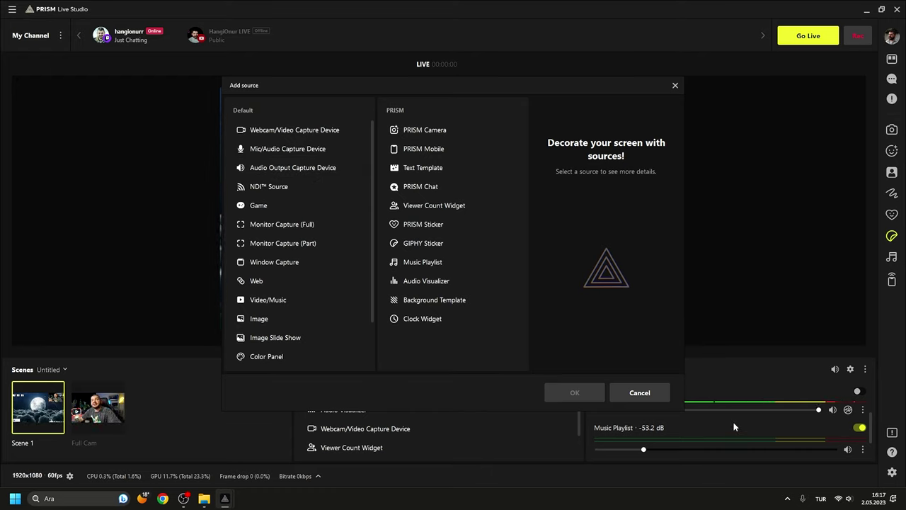
{"action": "key", "text": "Escape"}
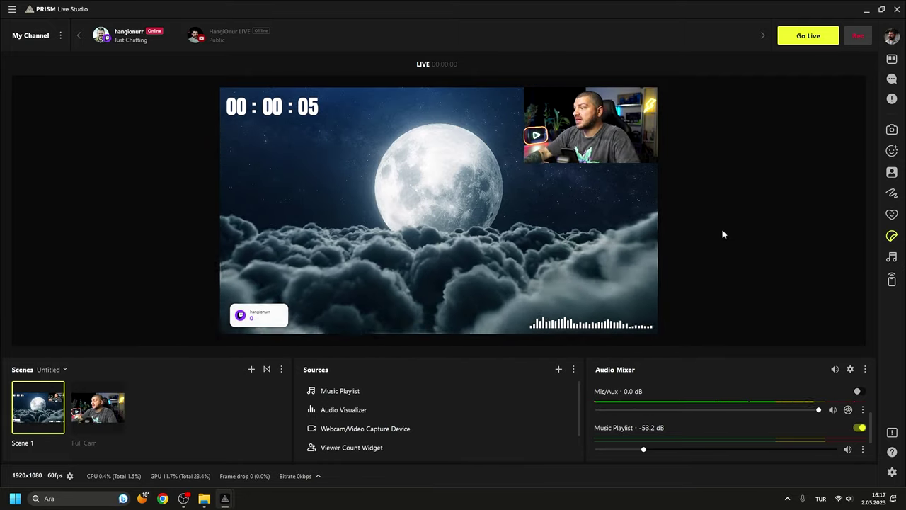
Try freehand pen strokes in cyan across the canvas and undo them all
{"action": "left_click", "coordinate": [892, 194]}
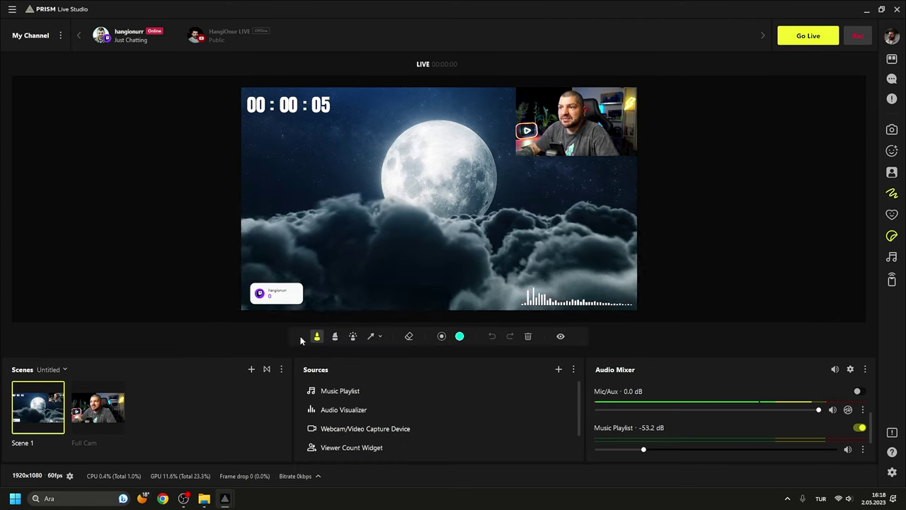
{"action": "mouse_move", "coordinate": [468, 107]}
{"action": "left_mouse_down"}
{"action": "mouse_move", "coordinate": [526, 213]}
{"action": "mouse_move", "coordinate": [460, 228]}
{"action": "mouse_move", "coordinate": [467, 135]}
{"action": "mouse_move", "coordinate": [419, 212]}
{"action": "mouse_move", "coordinate": [552, 170]}
{"action": "mouse_move", "coordinate": [425, 88]}
{"action": "left_mouse_up"}
{"action": "left_click_drag", "start_coordinate": [331, 89], "coordinate": [530, 239]}
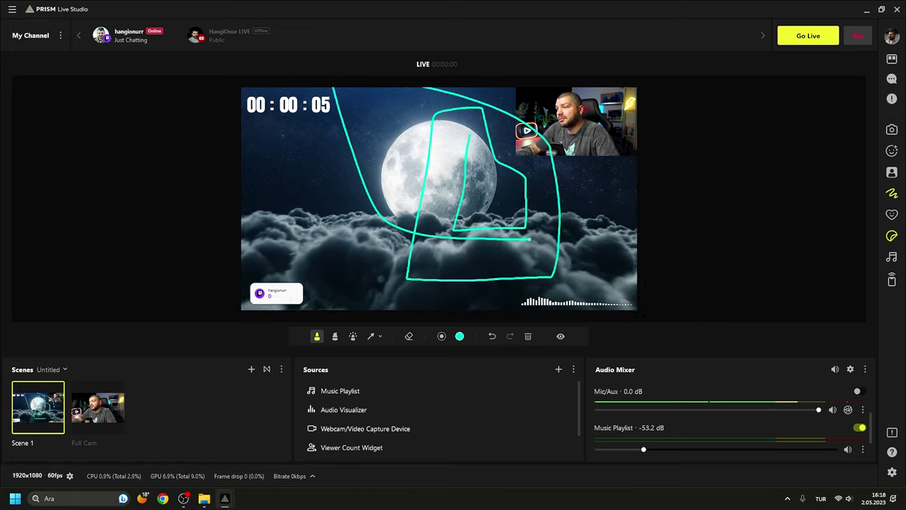
{"action": "left_click", "coordinate": [492, 338]}
{"action": "left_click", "coordinate": [493, 338]}
{"action": "left_click", "coordinate": [493, 338]}
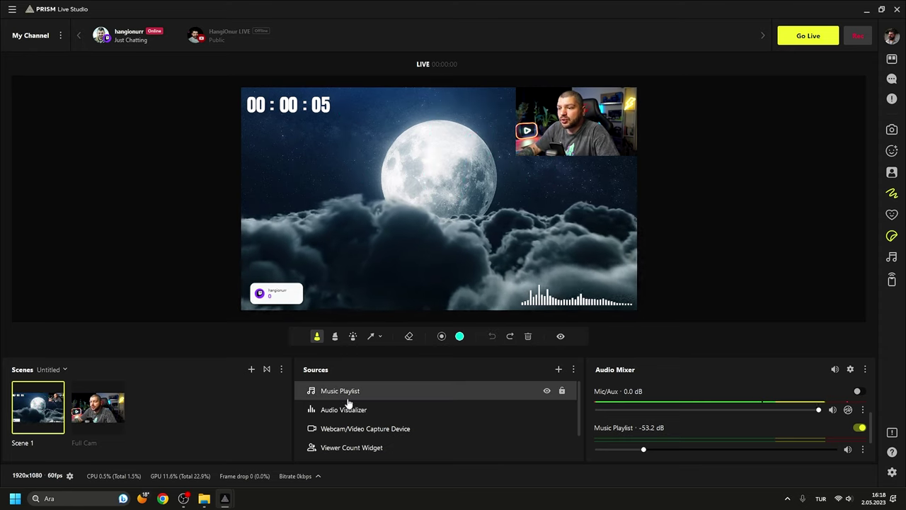
Move the webcam source to the middle of the canvas and enlarge it to about half the canvas width
{"action": "left_click", "coordinate": [370, 428]}
{"action": "mouse_move", "coordinate": [591, 125]}
{"action": "left_mouse_down"}
{"action": "mouse_move", "coordinate": [432, 285]}
{"action": "mouse_move", "coordinate": [435, 189]}
{"action": "left_mouse_up"}
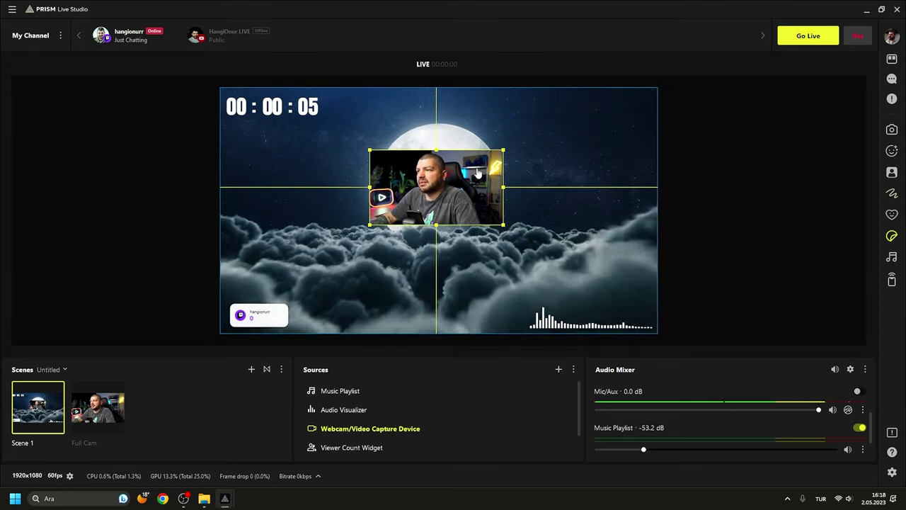
{"action": "left_click_drag", "start_coordinate": [502, 149], "coordinate": [590, 97]}
{"action": "left_click_drag", "start_coordinate": [541, 147], "coordinate": [500, 192]}
{"action": "left_click", "coordinate": [782, 209]}
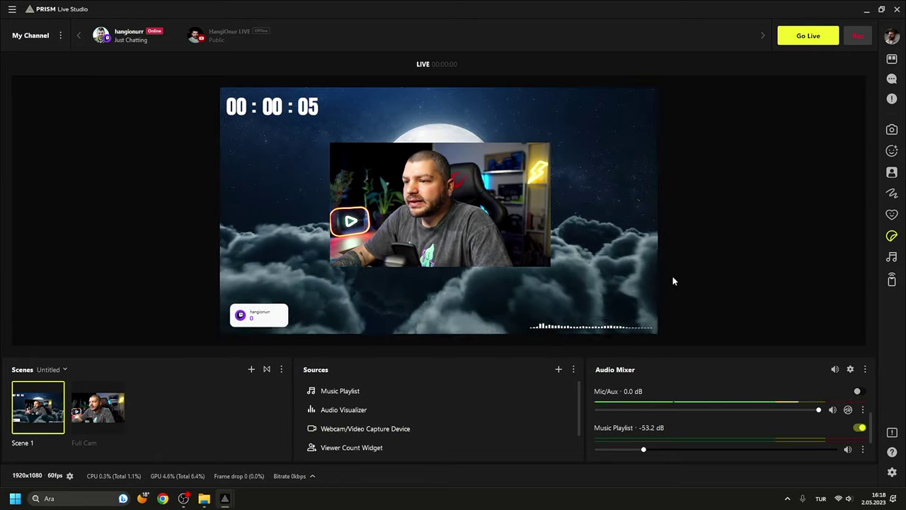
Draw a cyan rectangle outline around the edges of the webcam picture with the on-canvas drawing tools
{"action": "left_click", "coordinate": [893, 193]}
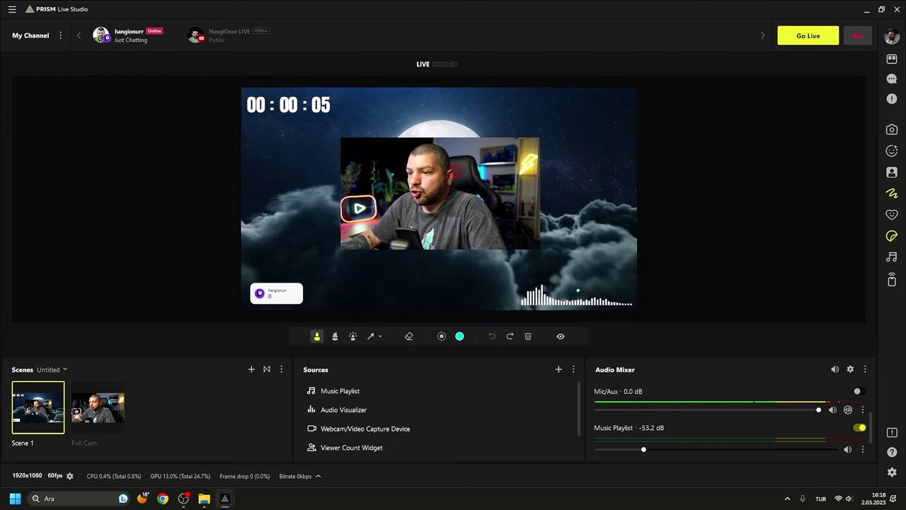
{"action": "left_click", "coordinate": [380, 337]}
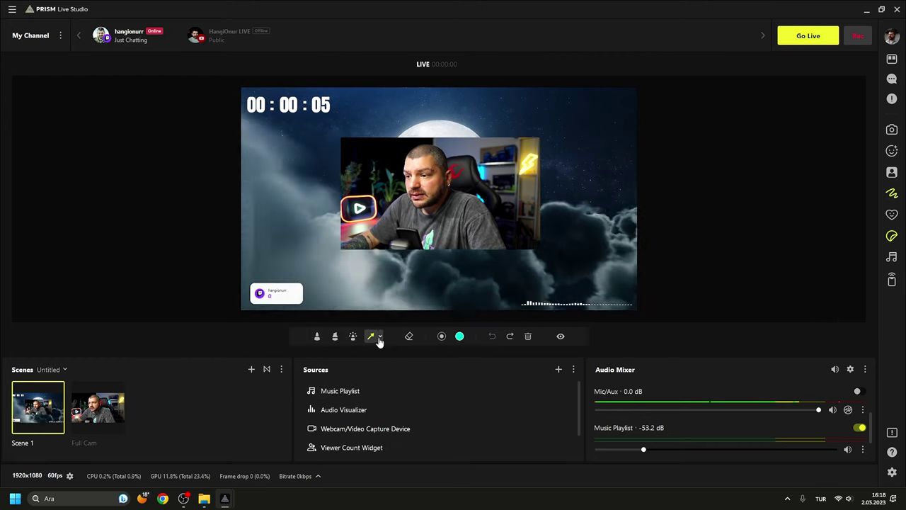
{"action": "left_click", "coordinate": [371, 357]}
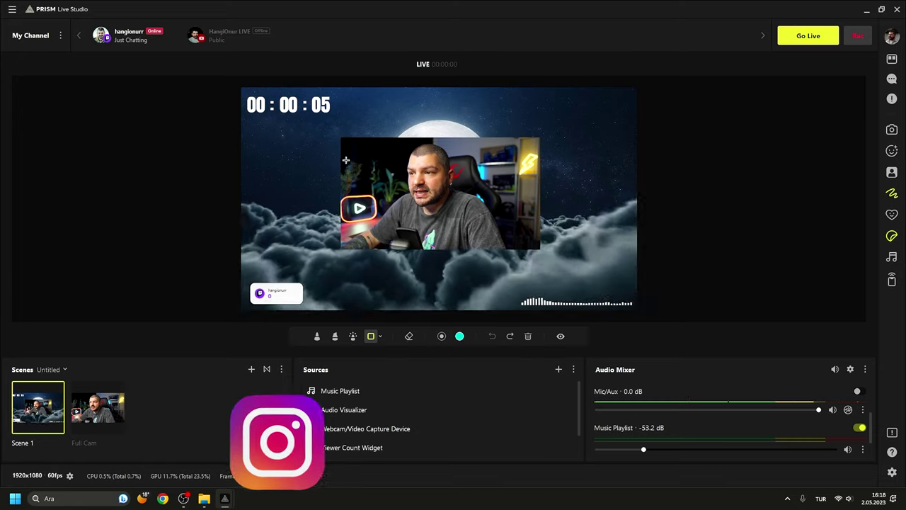
{"action": "left_click_drag", "start_coordinate": [340, 138], "coordinate": [403, 186]}
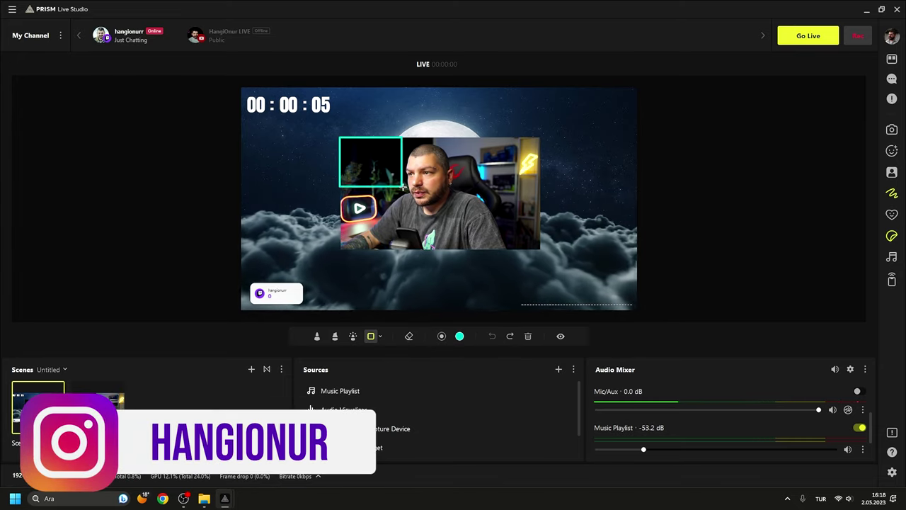
{"action": "left_click_drag", "start_coordinate": [508, 235], "coordinate": [540, 249]}
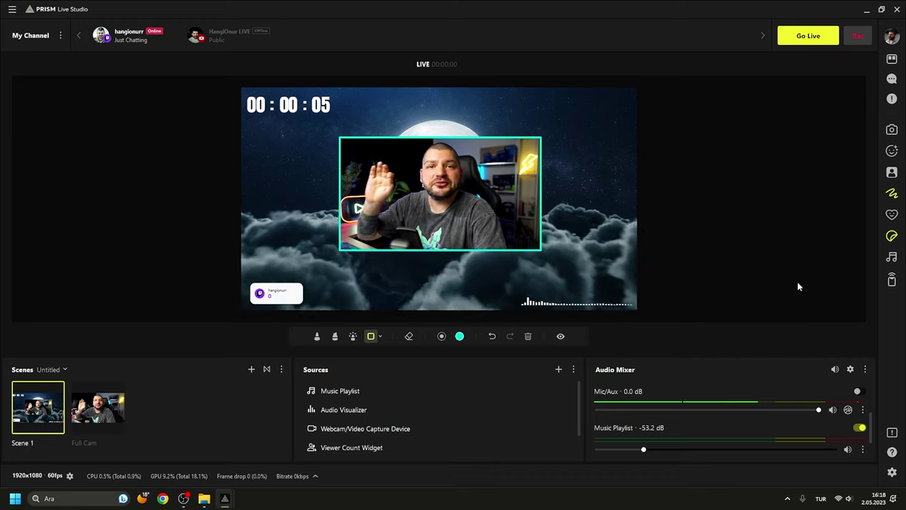
Draw two L-shaped glowing strokes around the webcam's left and lower sides, the second with a thicker line
{"action": "left_click", "coordinate": [352, 337]}
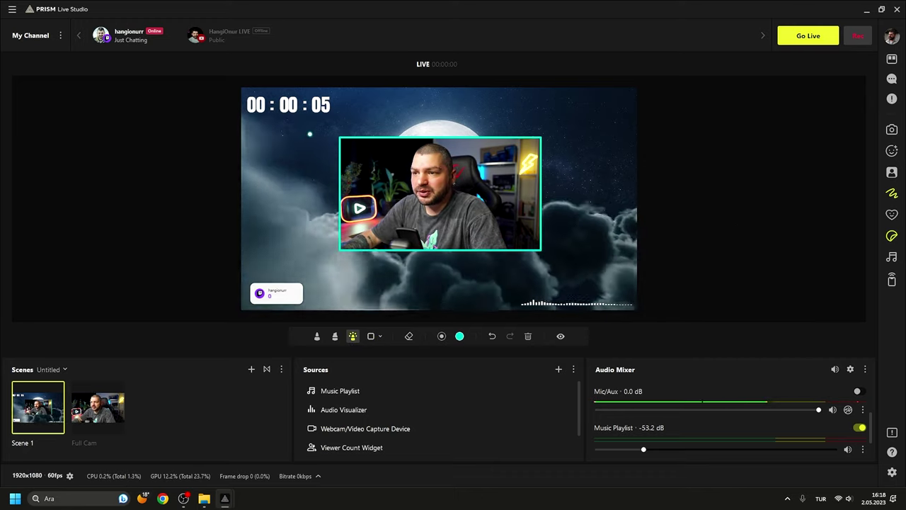
{"action": "mouse_move", "coordinate": [311, 168]}
{"action": "left_mouse_down"}
{"action": "mouse_move", "coordinate": [312, 234]}
{"action": "mouse_move", "coordinate": [425, 255]}
{"action": "mouse_move", "coordinate": [567, 262]}
{"action": "left_mouse_up"}
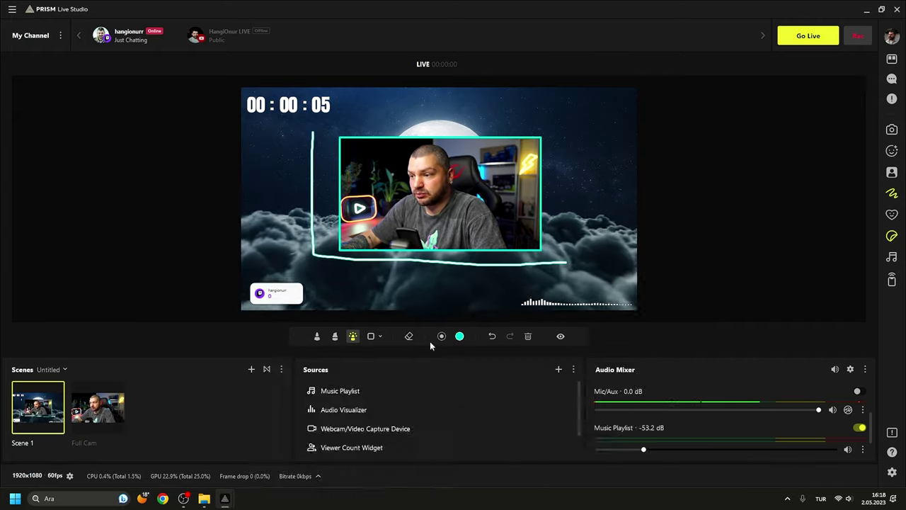
{"action": "left_click", "coordinate": [441, 337]}
{"action": "left_click", "coordinate": [467, 356]}
{"action": "mouse_move", "coordinate": [288, 150]}
{"action": "left_mouse_down"}
{"action": "mouse_move", "coordinate": [289, 259]}
{"action": "mouse_move", "coordinate": [511, 268]}
{"action": "left_mouse_up"}
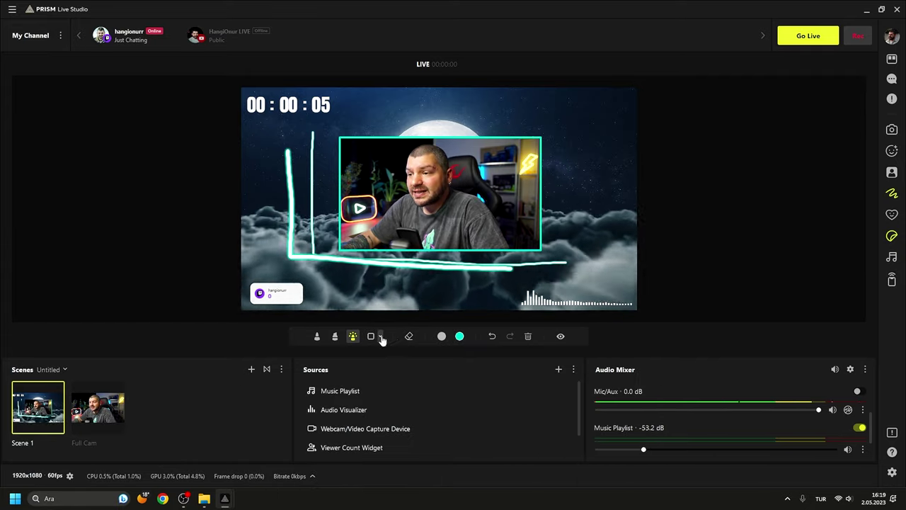
Draw two cyan arrows to the right of the webcam, one pointing up and one down, and clear all drawings
{"action": "left_click", "coordinate": [380, 341]}
{"action": "left_click", "coordinate": [344, 357]}
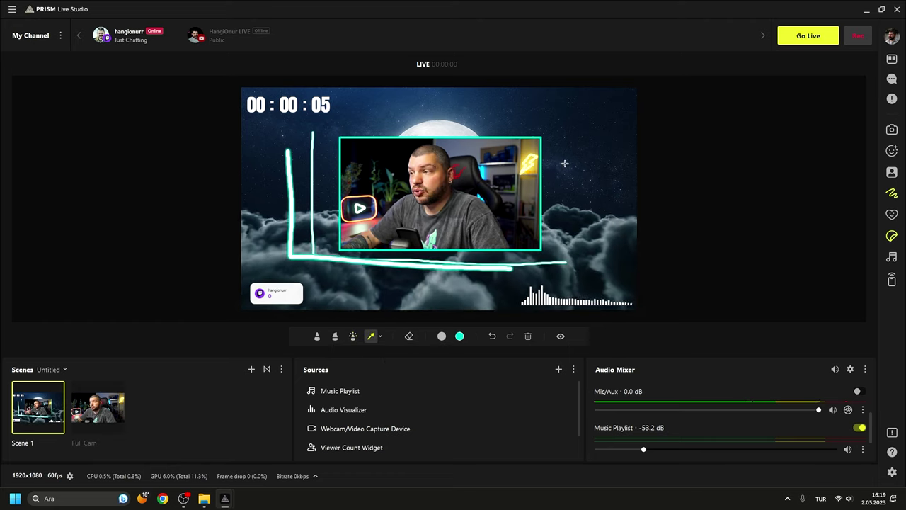
{"action": "left_click_drag", "start_coordinate": [549, 176], "coordinate": [620, 114]}
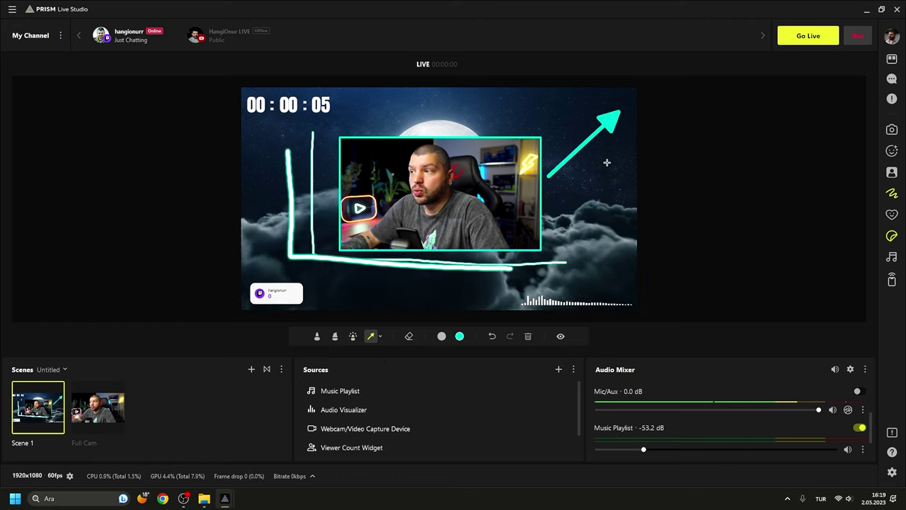
{"action": "left_click_drag", "start_coordinate": [567, 185], "coordinate": [598, 276]}
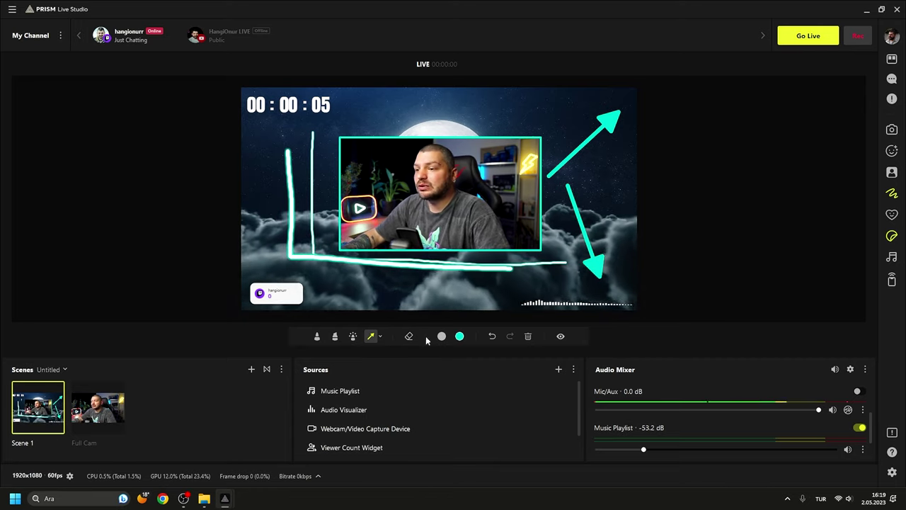
{"action": "left_click", "coordinate": [530, 339]}
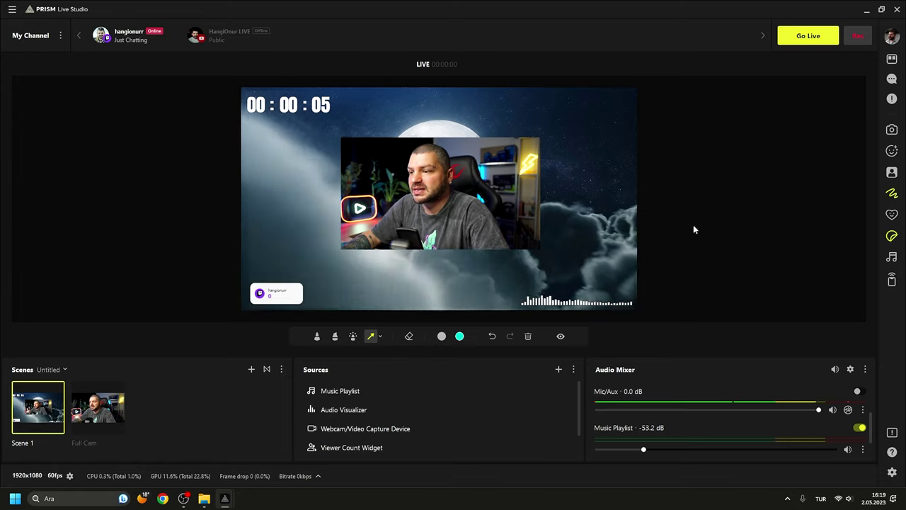
Leave drawing mode, move the webcam source to the canvas's upper-right corner and shrink it to about two fifths of the canvas width
{"action": "left_click", "coordinate": [892, 195]}
{"action": "mouse_move", "coordinate": [445, 231]}
{"action": "left_mouse_down"}
{"action": "mouse_move", "coordinate": [534, 199]}
{"action": "mouse_move", "coordinate": [553, 177]}
{"action": "left_mouse_up"}
{"action": "left_click_drag", "start_coordinate": [438, 211], "coordinate": [487, 183]}
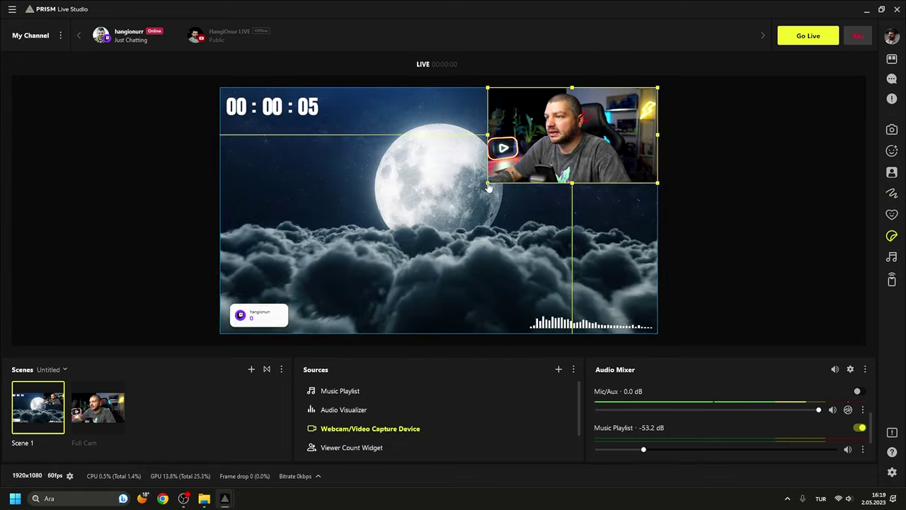
Browse the trending GIPHY stickers and search the sticker library for Reactions
{"action": "left_click", "coordinate": [891, 238]}
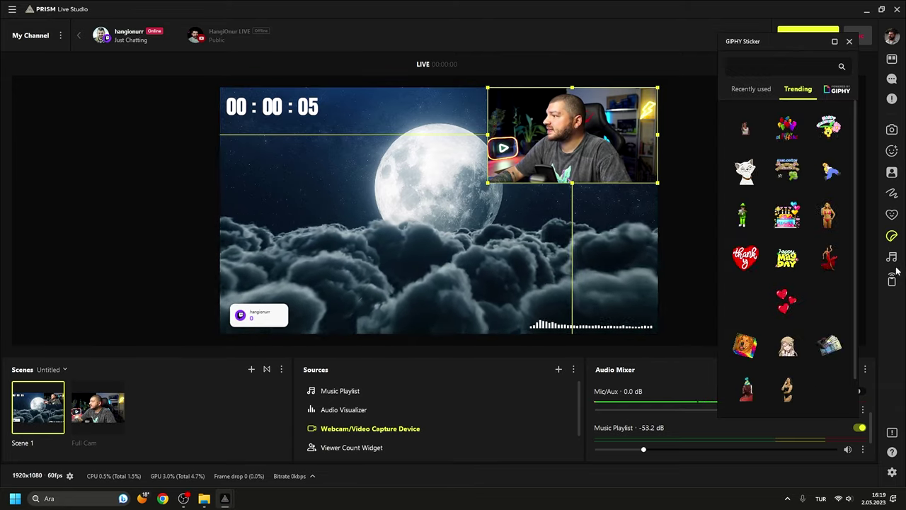
{"action": "scroll", "coordinate": [853, 205], "scroll_direction": "down", "scroll_amount": 1}
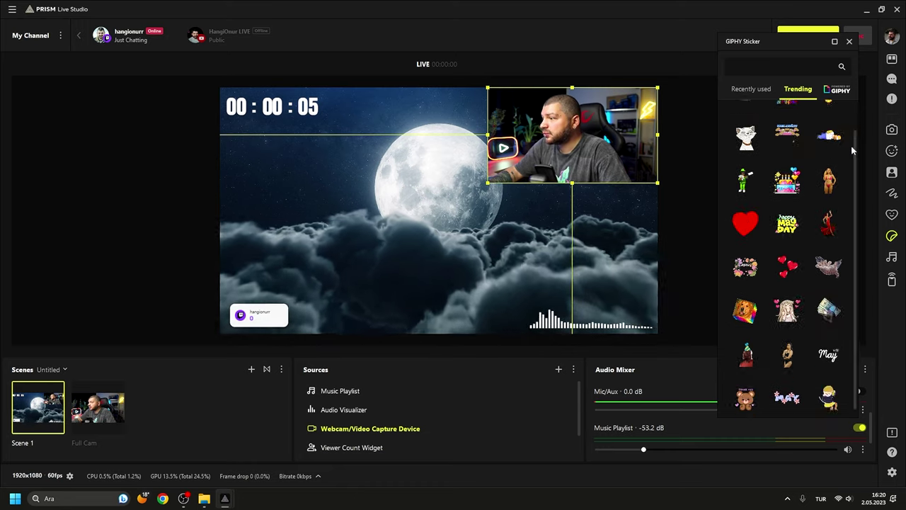
{"action": "left_click", "coordinate": [837, 90]}
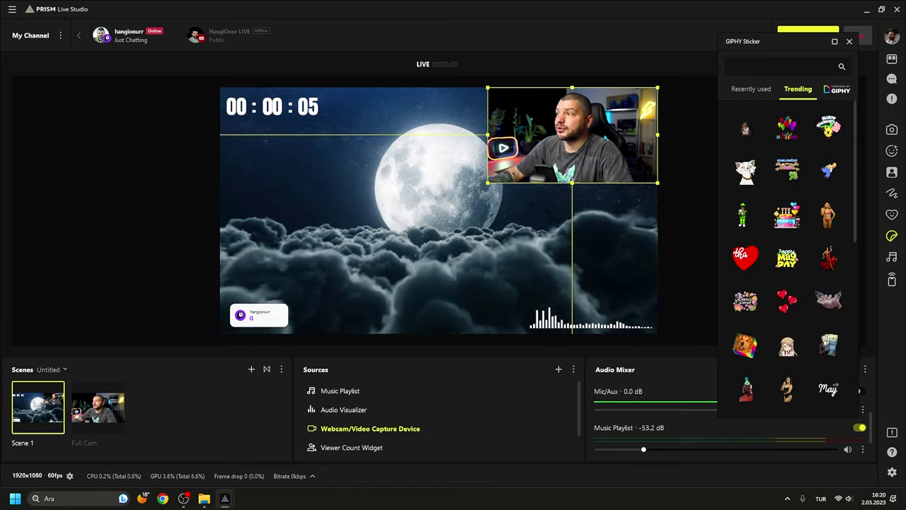
{"action": "left_click", "coordinate": [736, 90]}
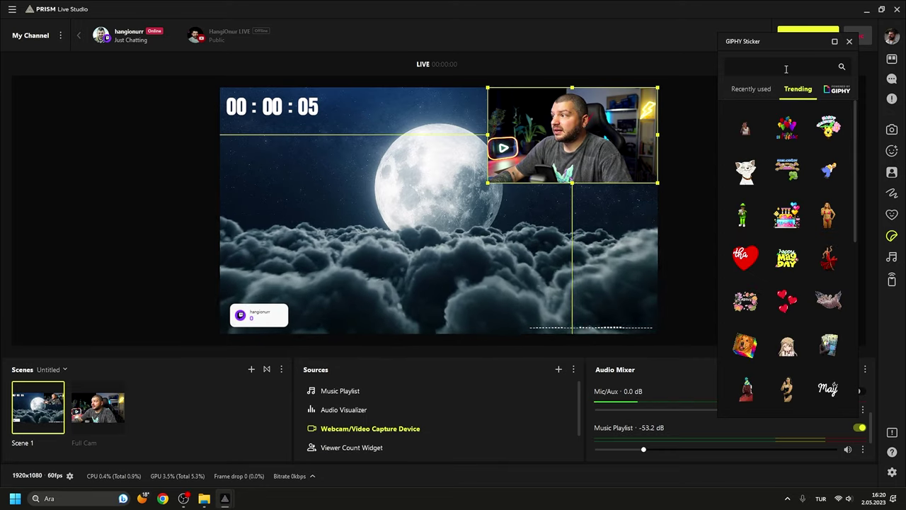
{"action": "left_click", "coordinate": [786, 67]}
{"action": "left_click", "coordinate": [747, 104]}
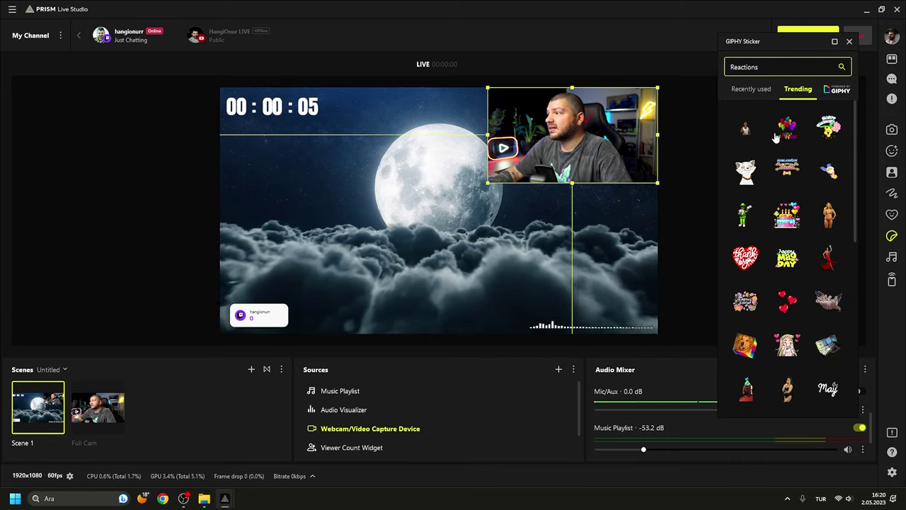
Add the red-hooded cartoon character sticker to Scene 1, enlarge it and place it on the canvas's left side
{"action": "scroll", "coordinate": [830, 261], "scroll_direction": "down", "scroll_amount": 1}
{"action": "left_click", "coordinate": [788, 299]}
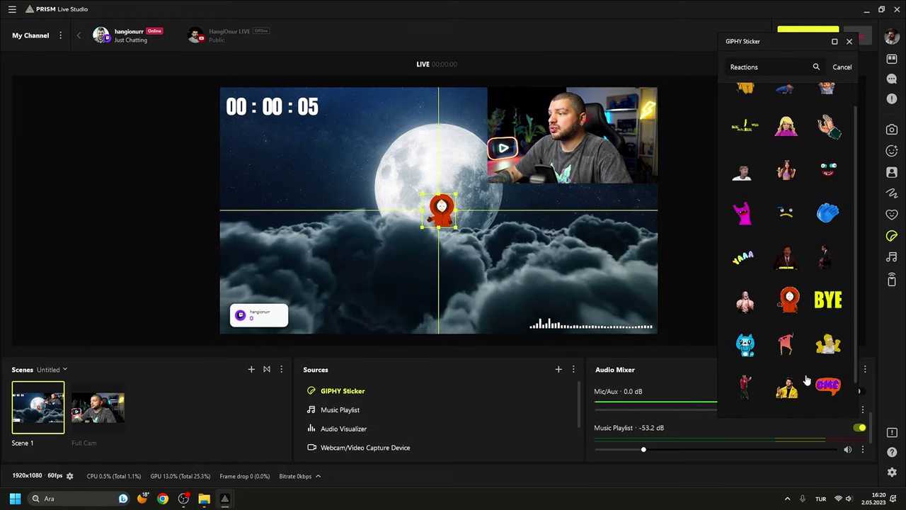
{"action": "left_click_drag", "start_coordinate": [440, 215], "coordinate": [303, 212]}
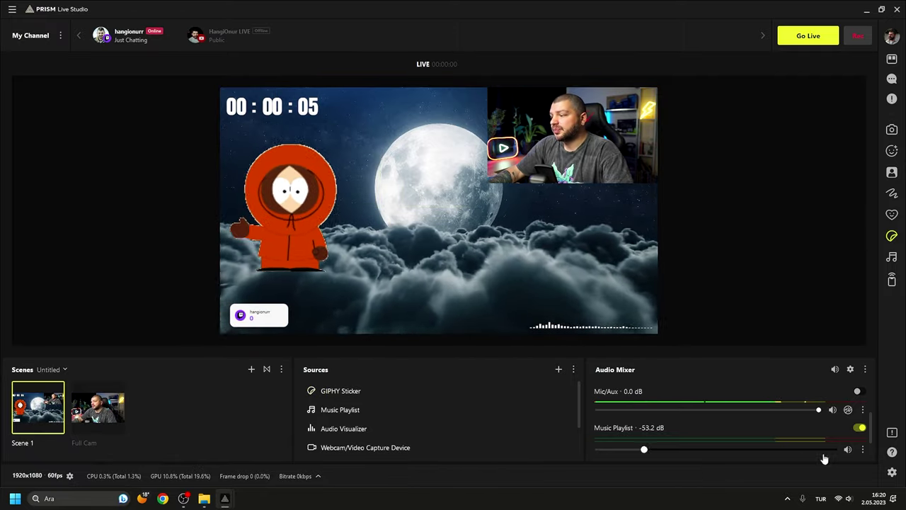
Assign Num + as the hotkey for showing the GIPHY Sticker and another hotkey for hiding it, and save the settings
{"action": "left_click", "coordinate": [60, 35]}
{"action": "left_click", "coordinate": [64, 47]}
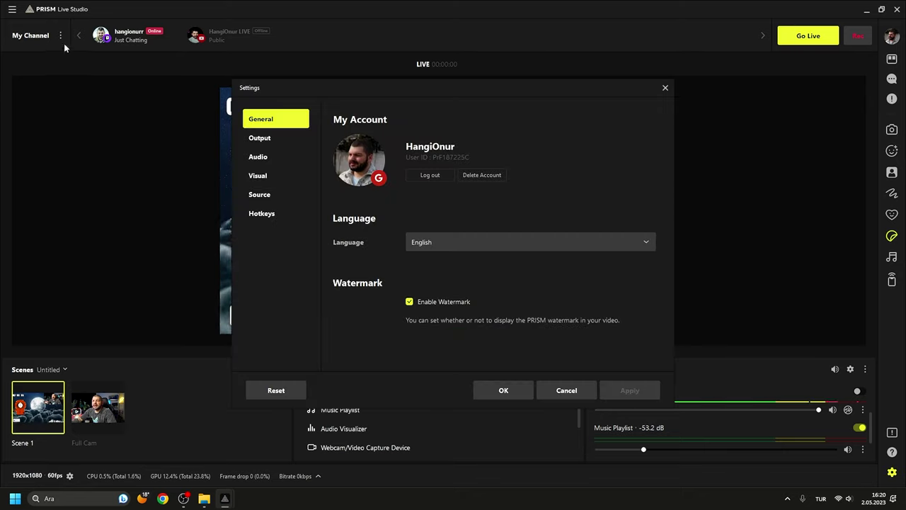
{"action": "left_click", "coordinate": [272, 215]}
{"action": "left_click_drag", "start_coordinate": [666, 121], "coordinate": [670, 218]}
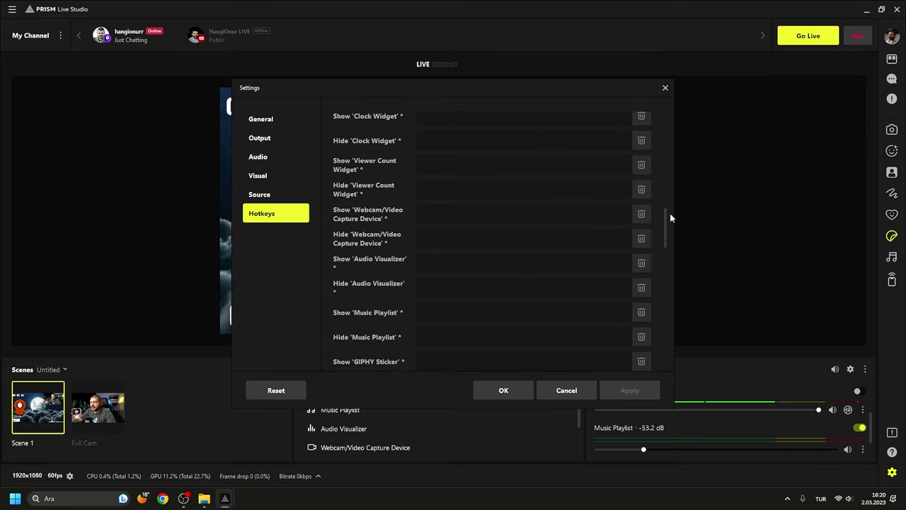
{"action": "scroll", "coordinate": [670, 226], "scroll_direction": "down", "scroll_amount": 2}
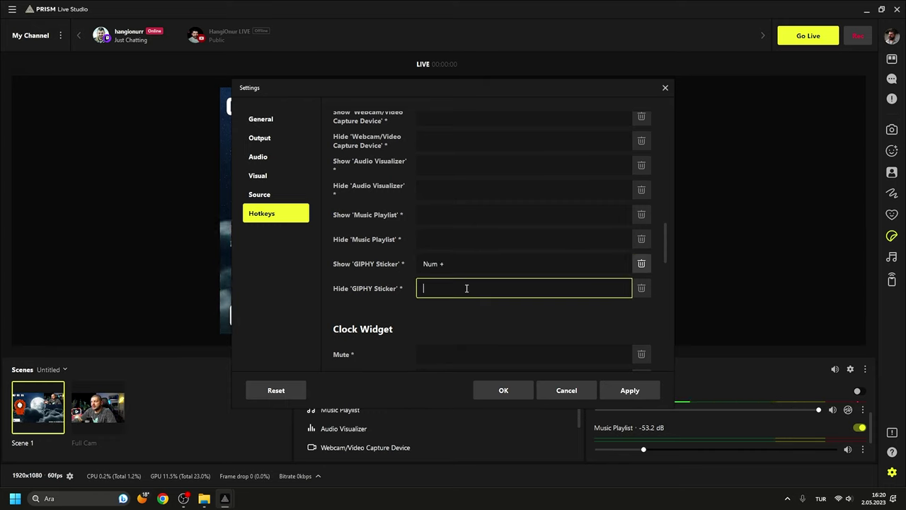
{"action": "left_click", "coordinate": [503, 391]}
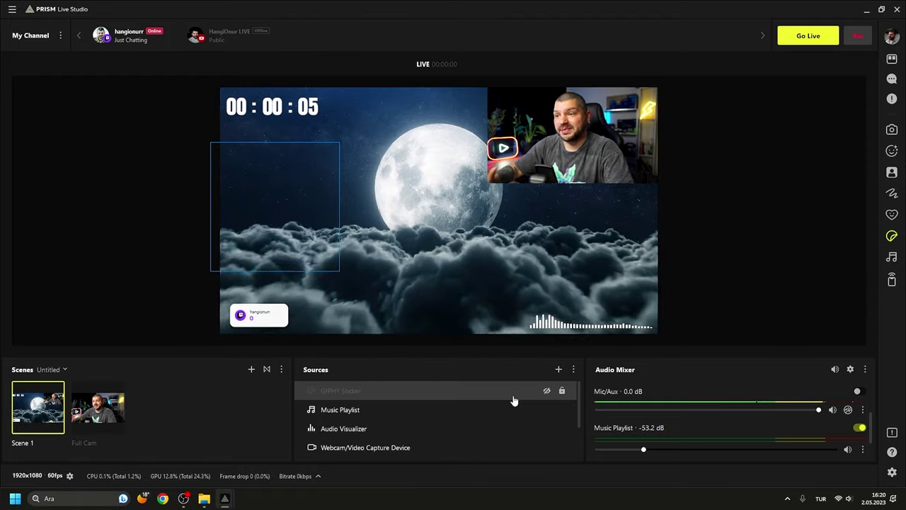
Try the side-by-side edit and live preview mode and return to the single live preview
{"action": "scroll", "coordinate": [514, 401], "scroll_direction": "down", "scroll_amount": 1}
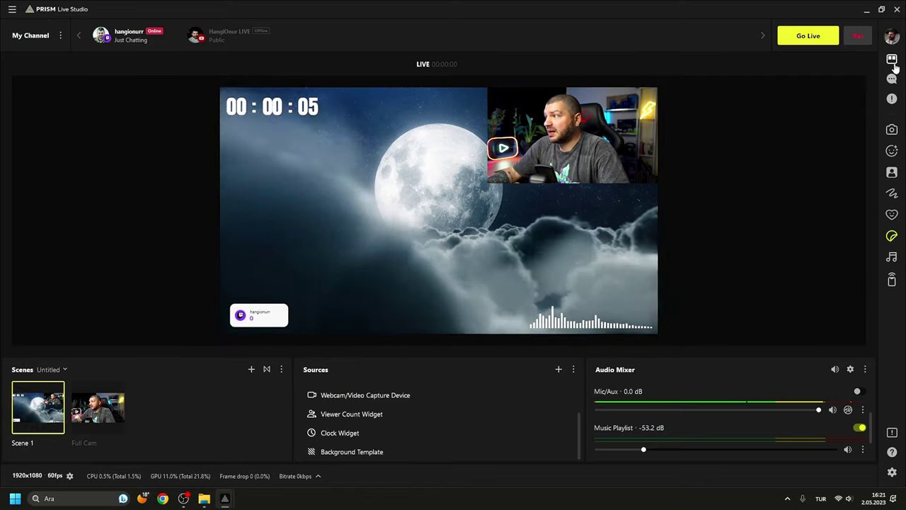
{"action": "left_click", "coordinate": [892, 61]}
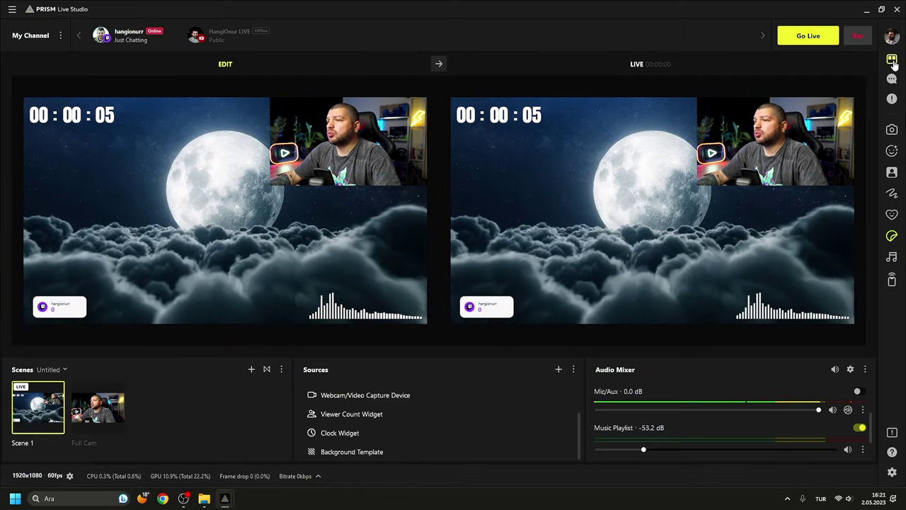
{"action": "left_click", "coordinate": [892, 60]}
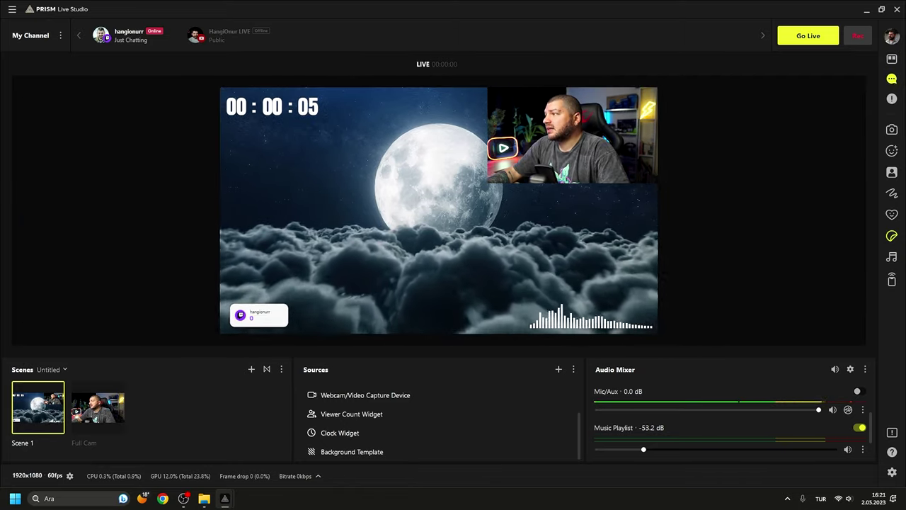
View the stream chat window and the stream notices window, closing each of them
{"action": "left_click", "coordinate": [892, 79]}
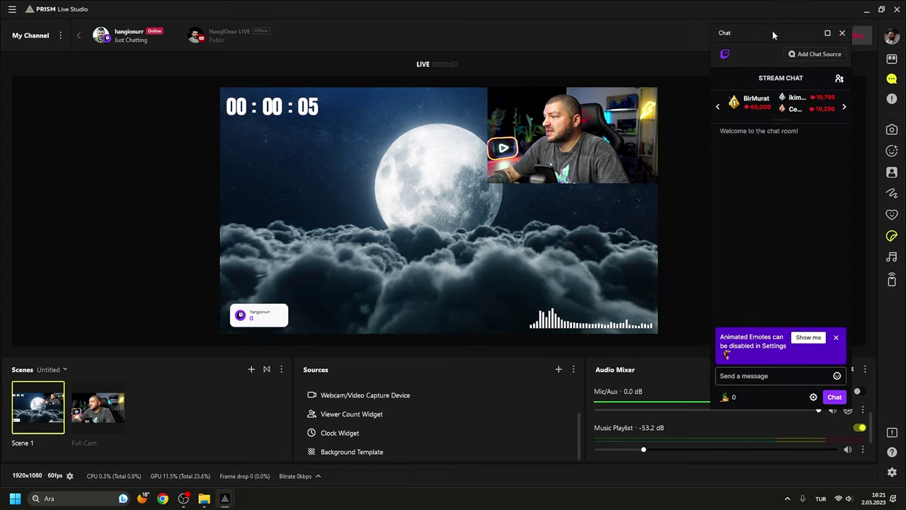
{"action": "left_click", "coordinate": [826, 340]}
{"action": "left_click_drag", "start_coordinate": [735, 33], "coordinate": [742, 68]}
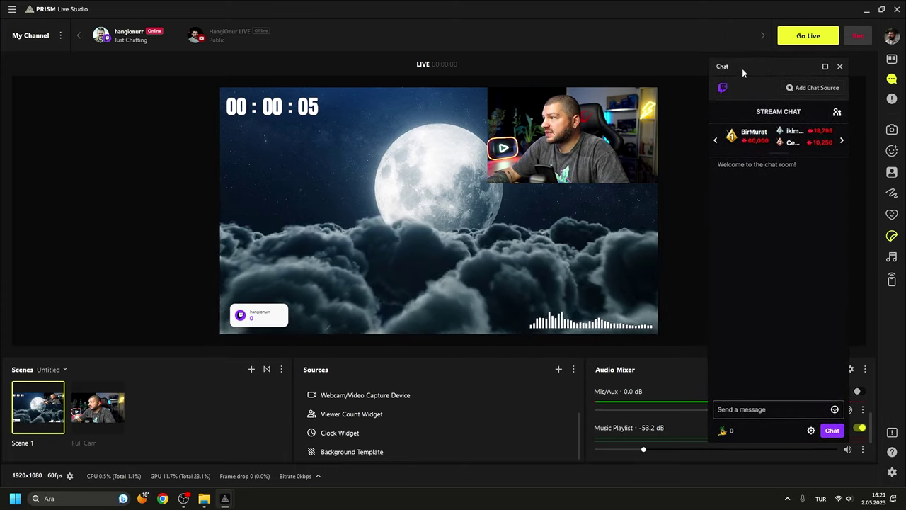
{"action": "left_click", "coordinate": [839, 66]}
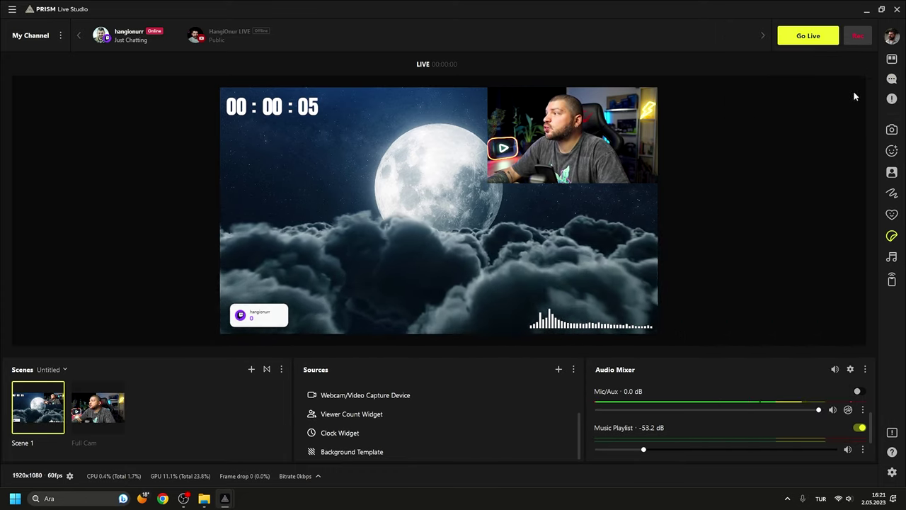
{"action": "left_click", "coordinate": [893, 99]}
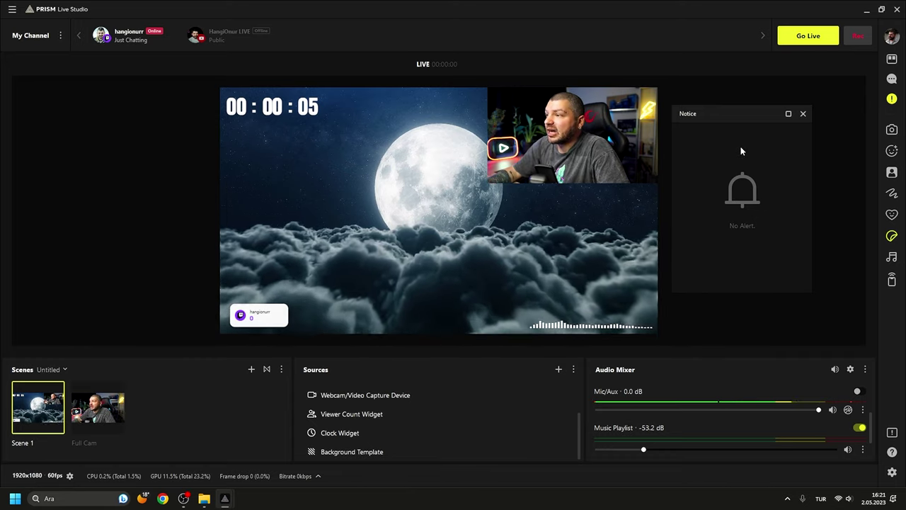
{"action": "left_click", "coordinate": [803, 114]}
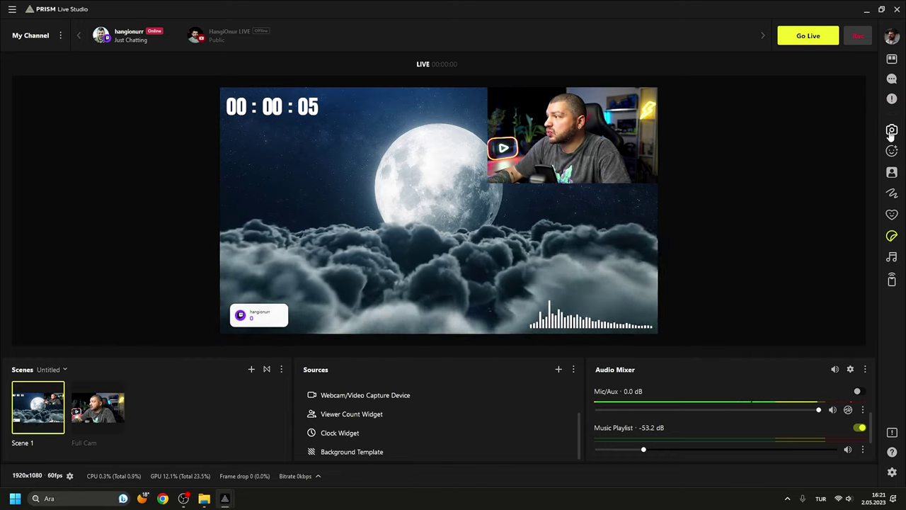
Try to activate the virtual camera, dismiss its notice and open the virtual background options
{"action": "left_click", "coordinate": [891, 131]}
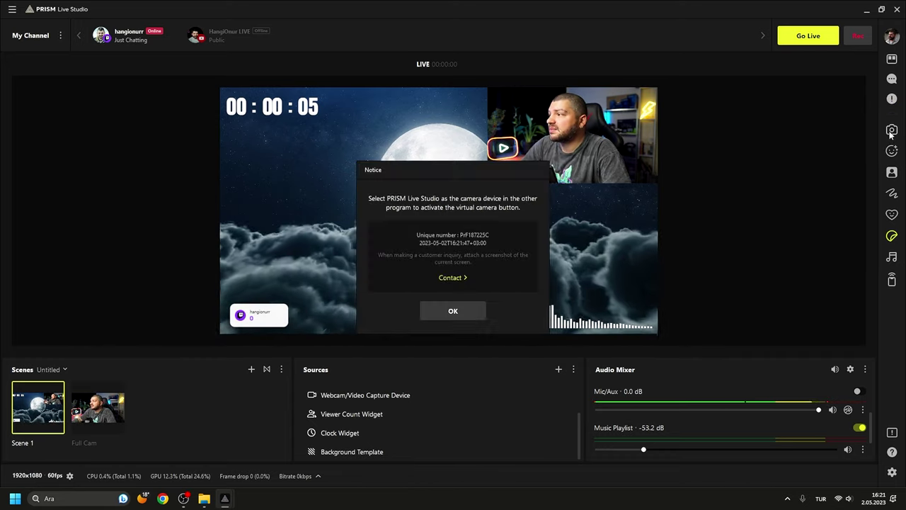
{"action": "left_click", "coordinate": [454, 311]}
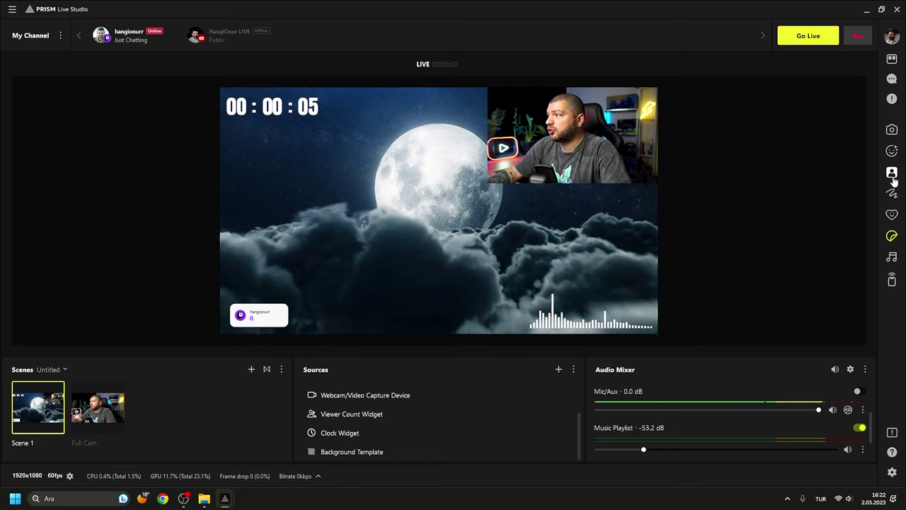
{"action": "left_click", "coordinate": [892, 173]}
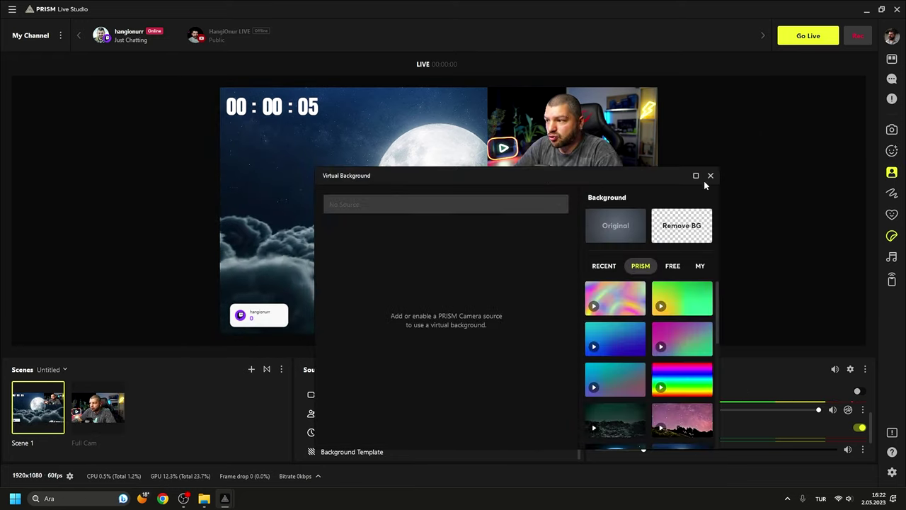
Close the virtual background window and hide the drawing tools
{"action": "left_click", "coordinate": [711, 176]}
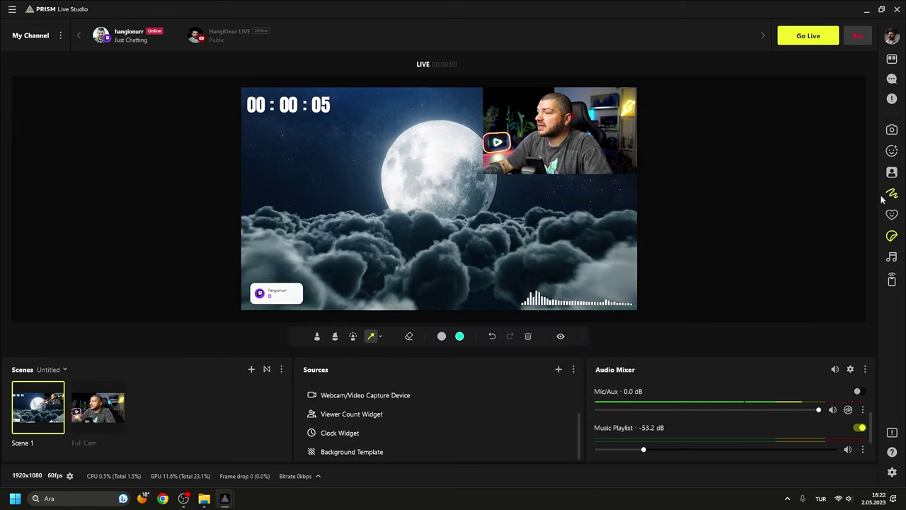
{"action": "left_click", "coordinate": [891, 196]}
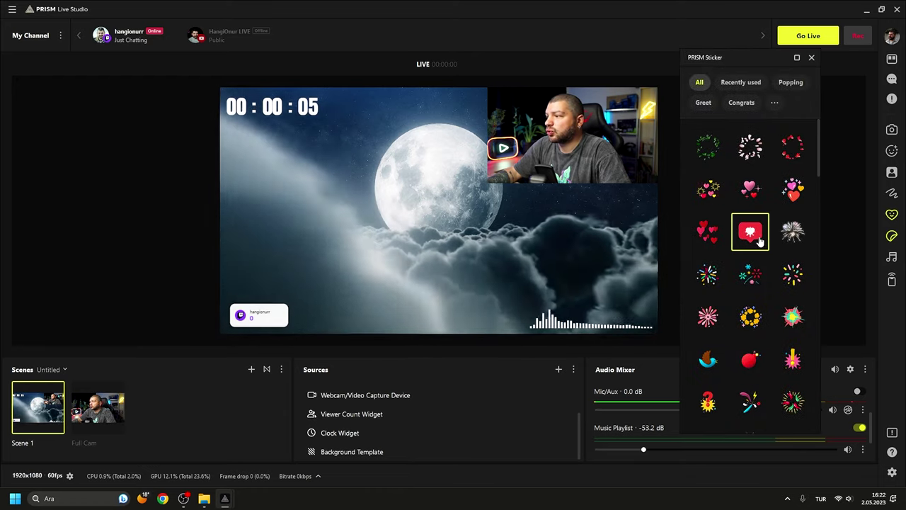
Add the red speech-bubble heart PRISM Sticker and shrink it to sit just above the viewer count widget
{"action": "left_click", "coordinate": [760, 241]}
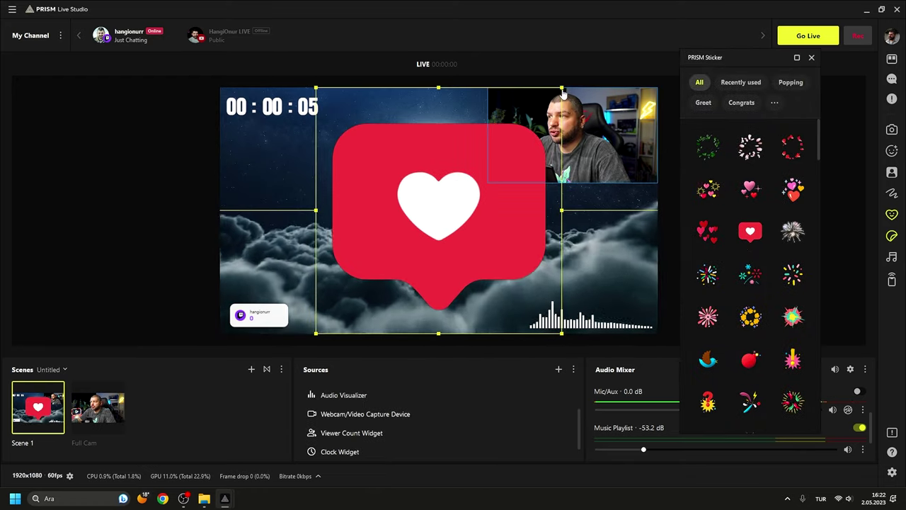
{"action": "left_click_drag", "start_coordinate": [565, 90], "coordinate": [337, 253]}
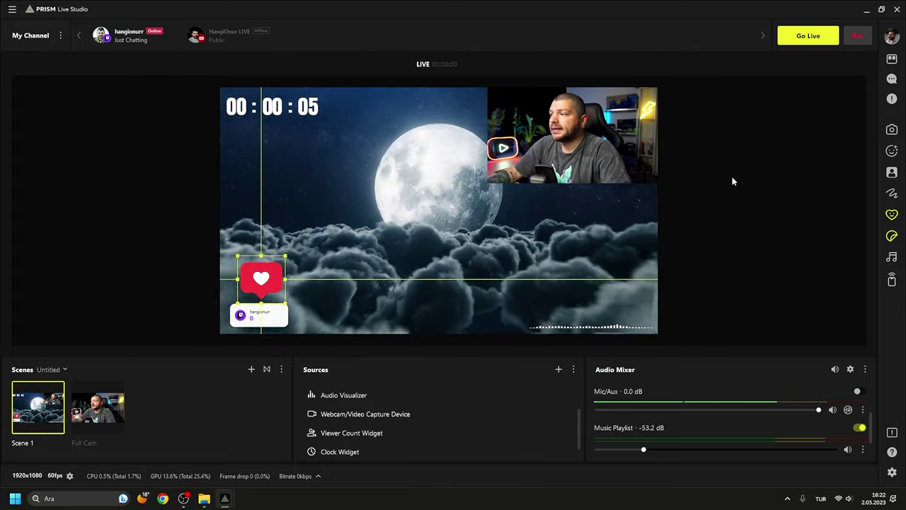
View the Music Playlist window and the Connect remote control window, closing each of them
{"action": "left_click", "coordinate": [892, 257]}
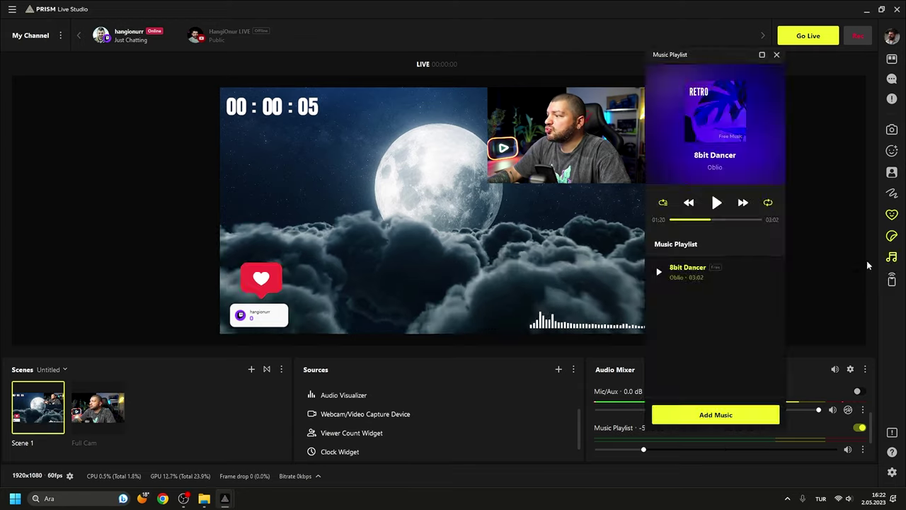
{"action": "left_click", "coordinate": [777, 54]}
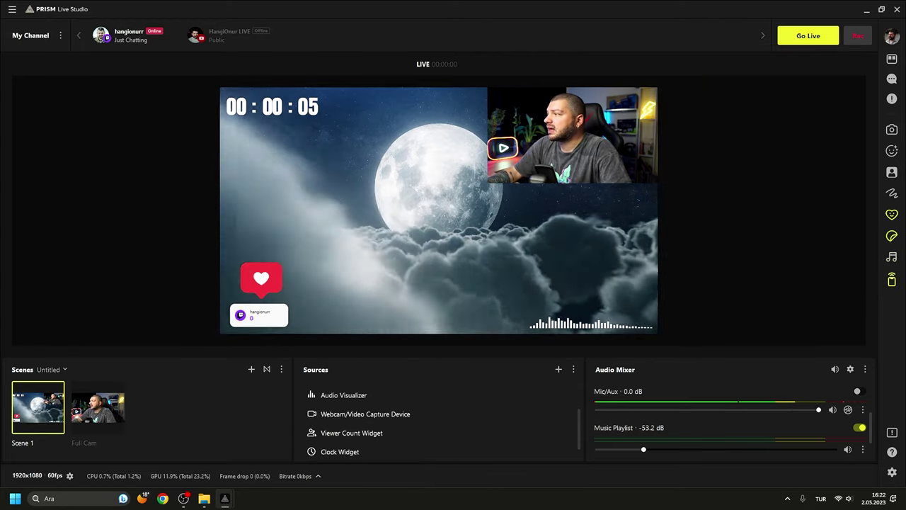
{"action": "left_click", "coordinate": [892, 279]}
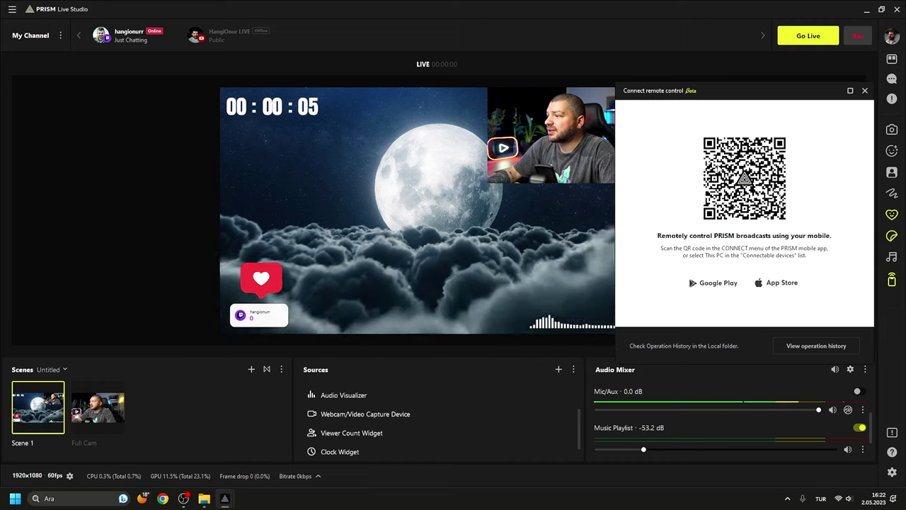
{"action": "left_click", "coordinate": [864, 90]}
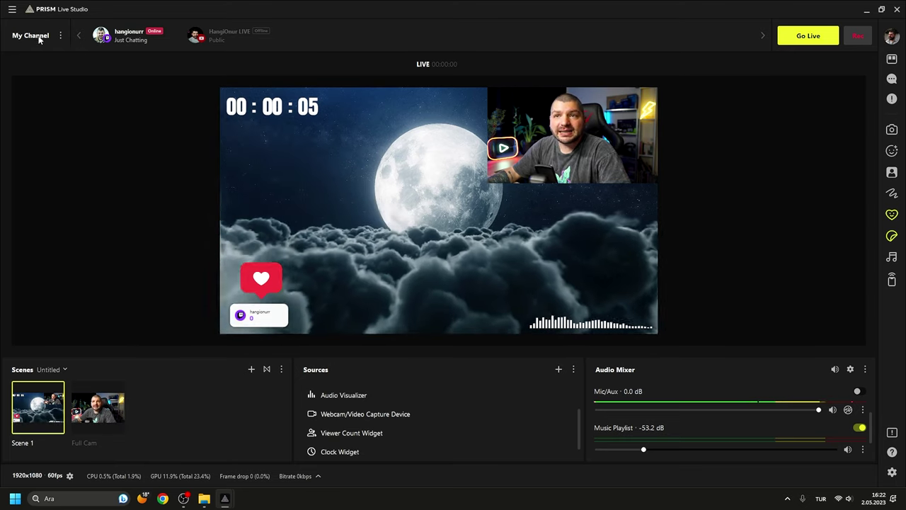
Add a new Text Template source to Scene 1 with the default name
{"action": "left_click", "coordinate": [559, 369]}
{"action": "left_click", "coordinate": [429, 168]}
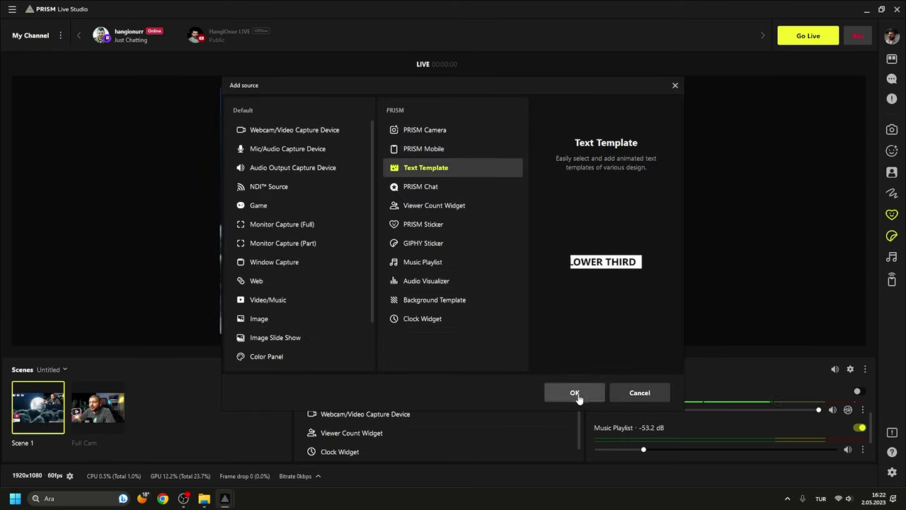
{"action": "left_click", "coordinate": [575, 393]}
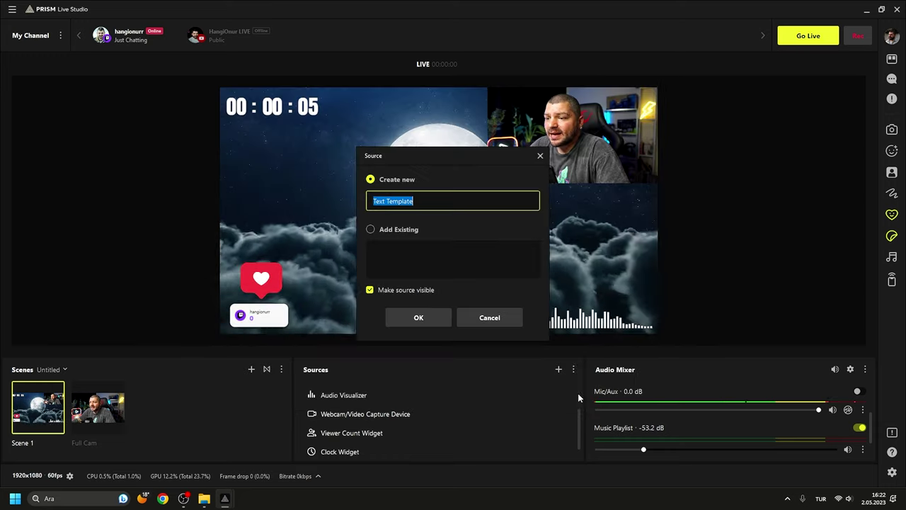
{"action": "left_click", "coordinate": [418, 317]}
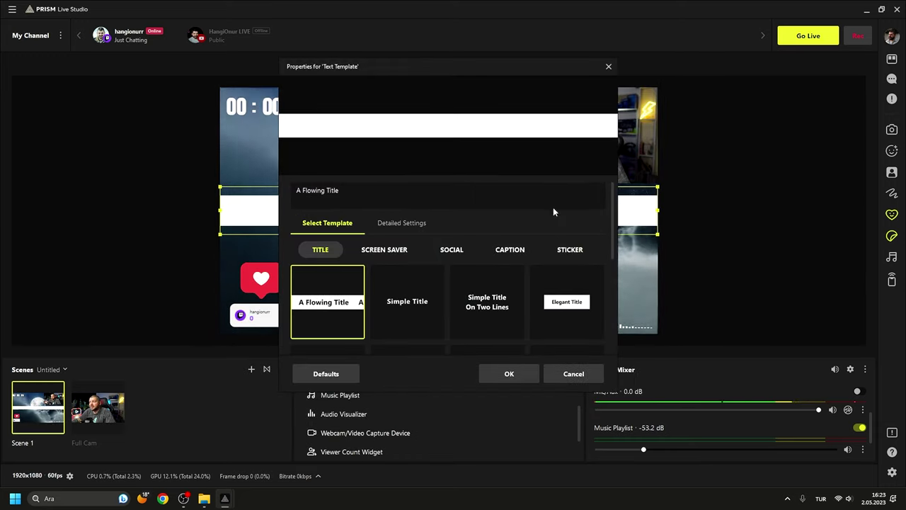
Browse the title and screen saver templates and apply the "Thanks for Watching" screen saver
{"action": "left_click_drag", "start_coordinate": [614, 216], "coordinate": [606, 236]}
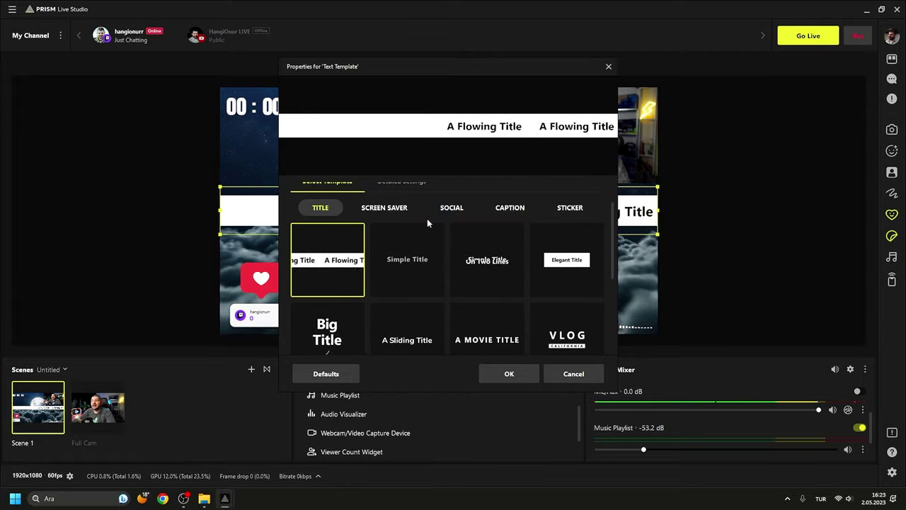
{"action": "left_click", "coordinate": [384, 209]}
{"action": "left_click", "coordinate": [319, 210]}
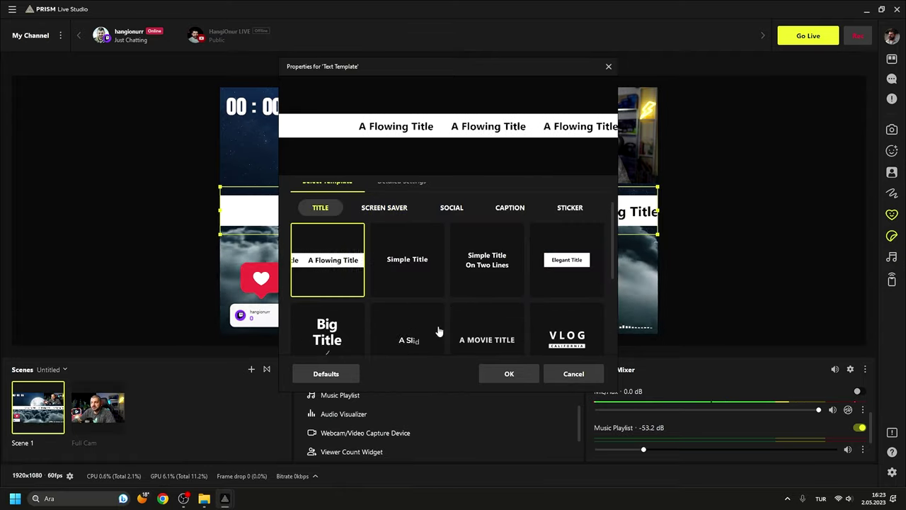
{"action": "scroll", "coordinate": [405, 259], "scroll_direction": "up", "scroll_amount": 2}
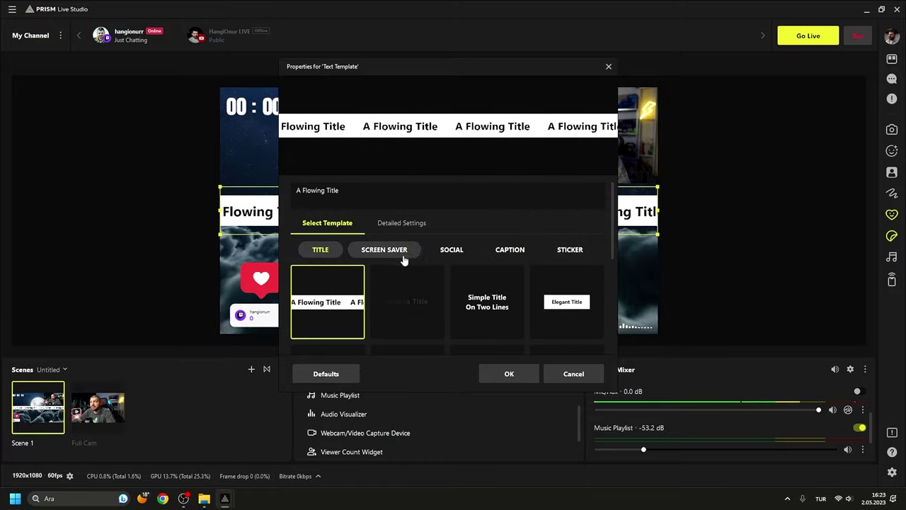
{"action": "left_click", "coordinate": [388, 255]}
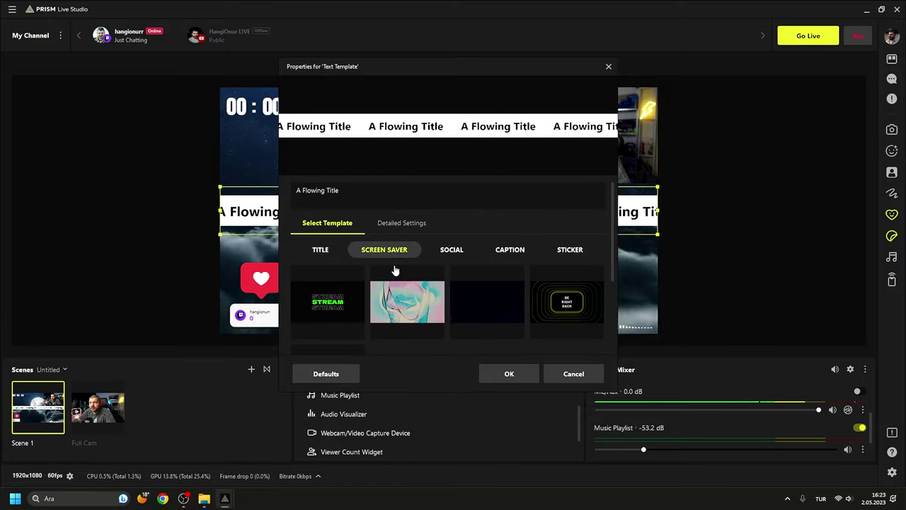
{"action": "scroll", "coordinate": [609, 241], "scroll_direction": "down", "scroll_amount": 2}
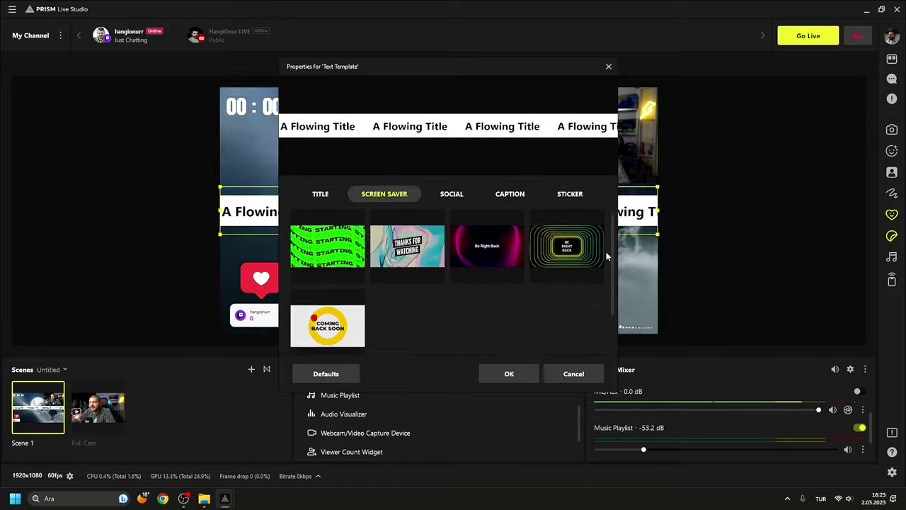
{"action": "left_click", "coordinate": [407, 237]}
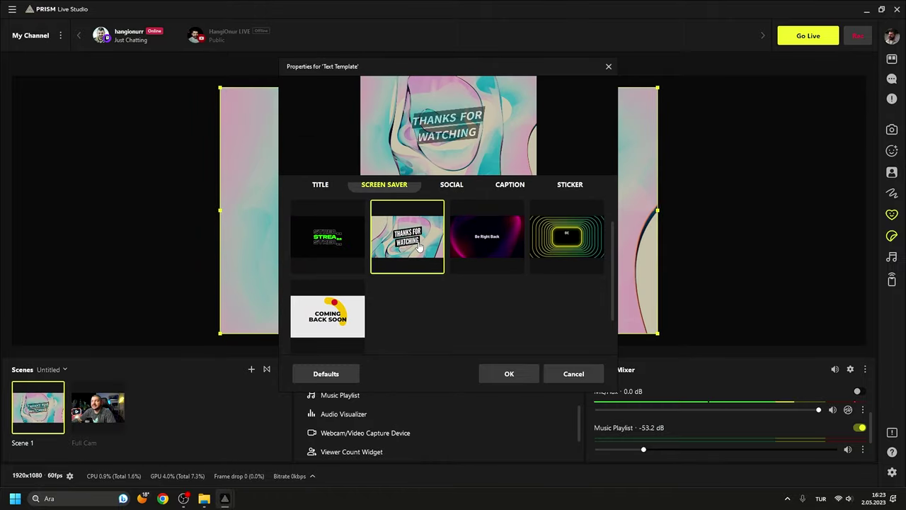
Replace the screen saver's text with "yayın başlıyor" and confirm the template properties
{"action": "left_click_drag", "start_coordinate": [448, 67], "coordinate": [508, 87]}
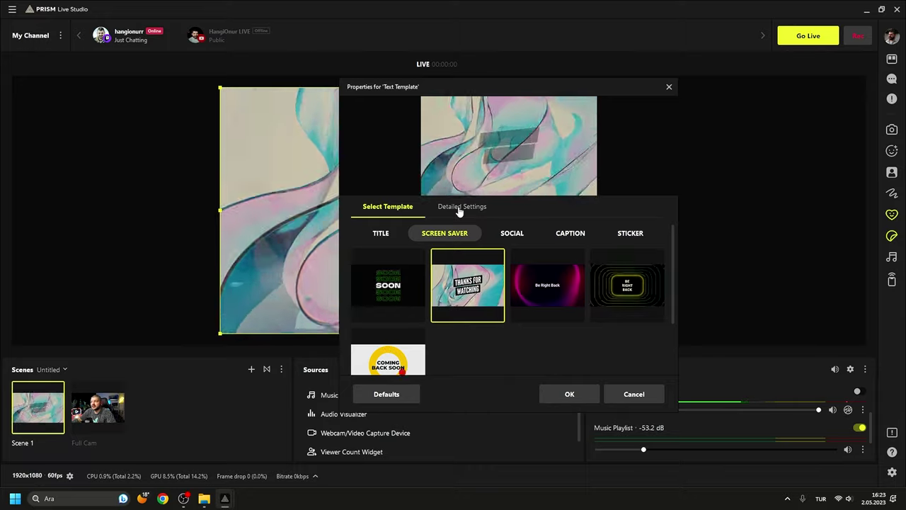
{"action": "left_click", "coordinate": [461, 207]}
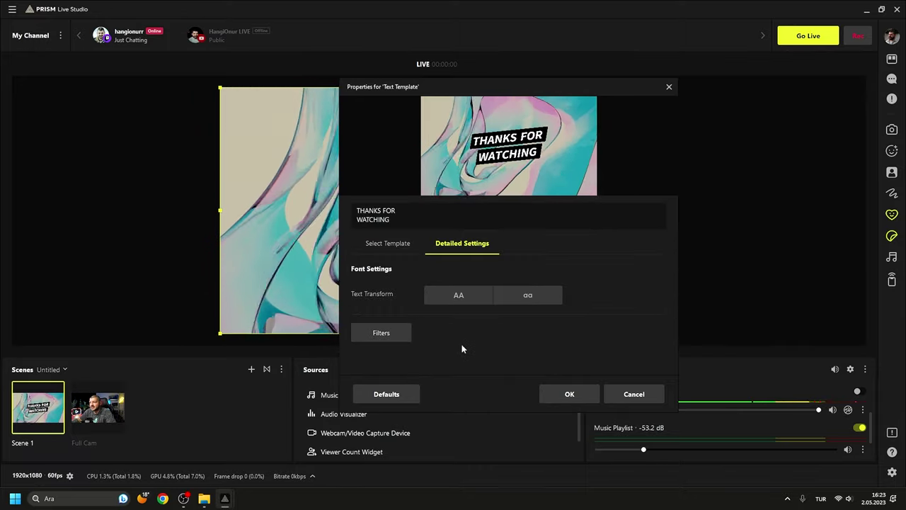
{"action": "type", "text": "yayın "}
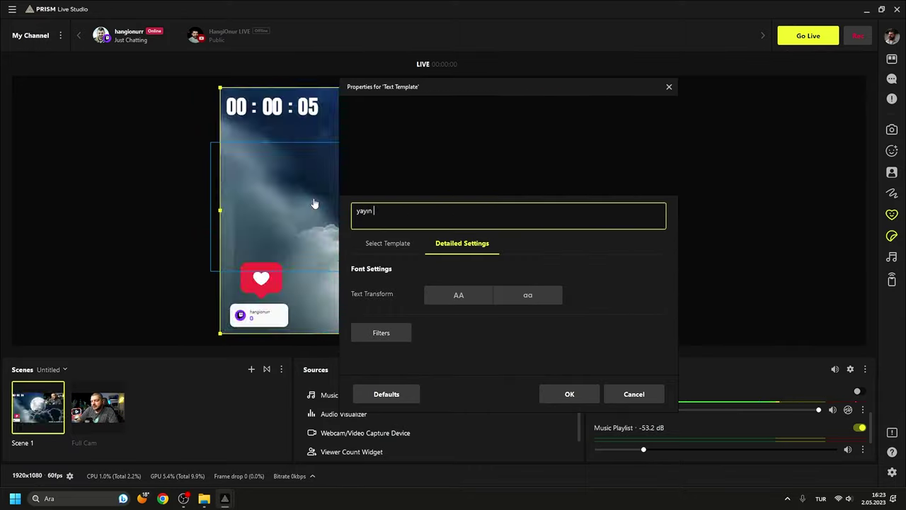
{"action": "type", "text": "başlıyot"}
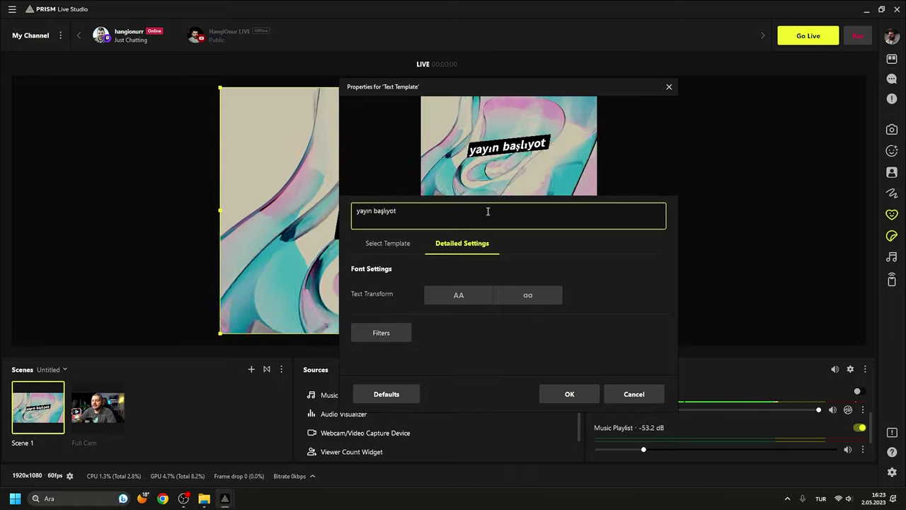
{"action": "key", "text": "BackSpace"}
{"action": "type", "text": "r"}
{"action": "key", "text": "Return"}
Reopen the Text Template properties, clear the text, check the template selection and cancel the changes
{"action": "scroll", "coordinate": [394, 421], "scroll_direction": "up", "scroll_amount": 3}
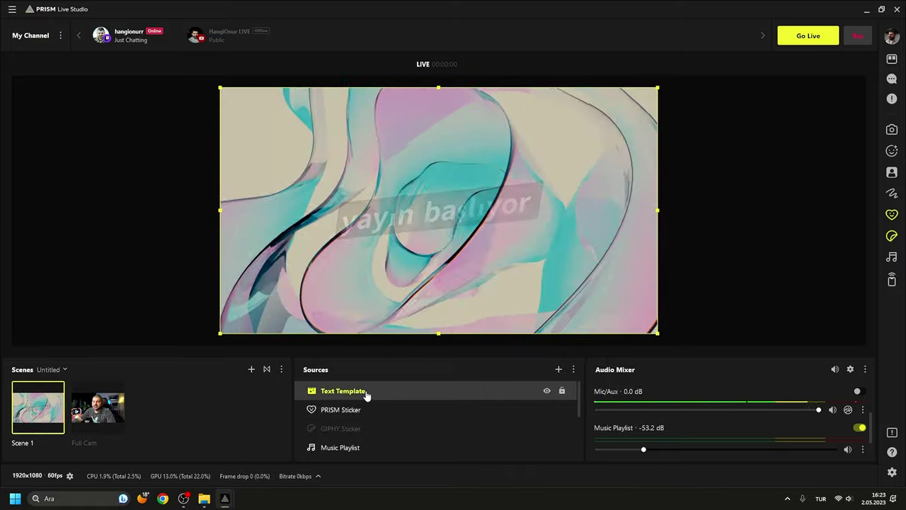
{"action": "double_click", "coordinate": [367, 393]}
{"action": "key", "text": "ctrl+a"}
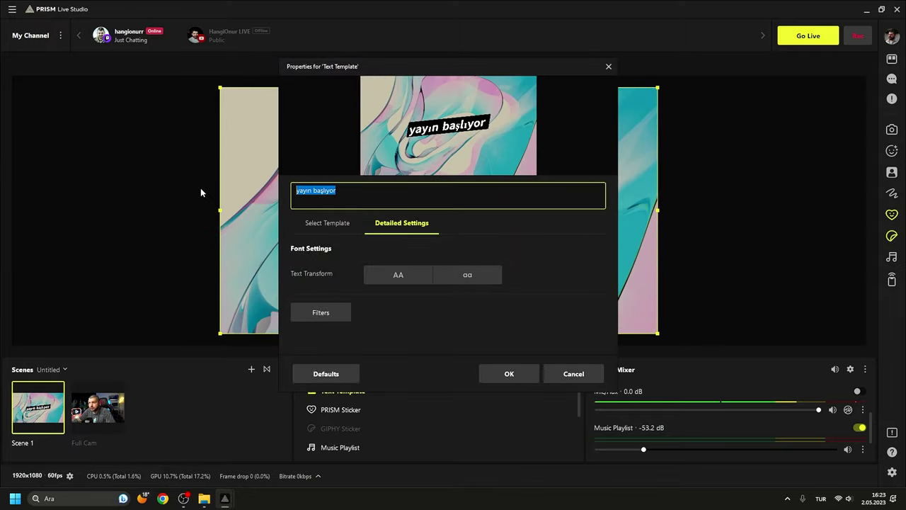
{"action": "key", "text": "BackSpace"}
{"action": "left_click", "coordinate": [304, 223]}
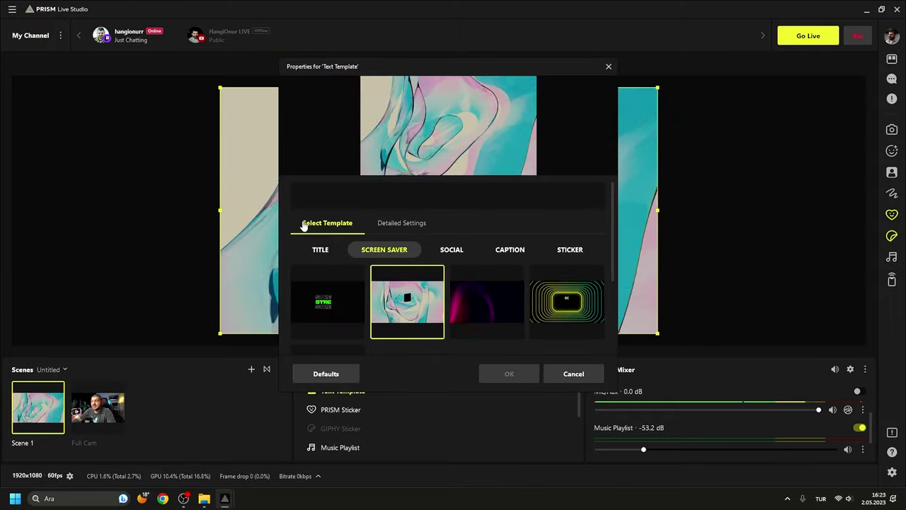
{"action": "left_click", "coordinate": [573, 373]}
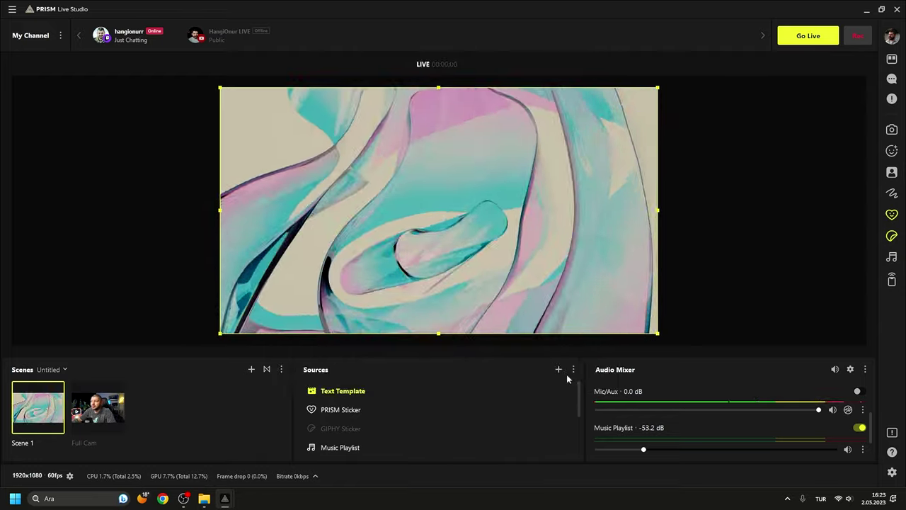
Delete the Text Template source from Scene 1
{"action": "key", "text": "Delete"}
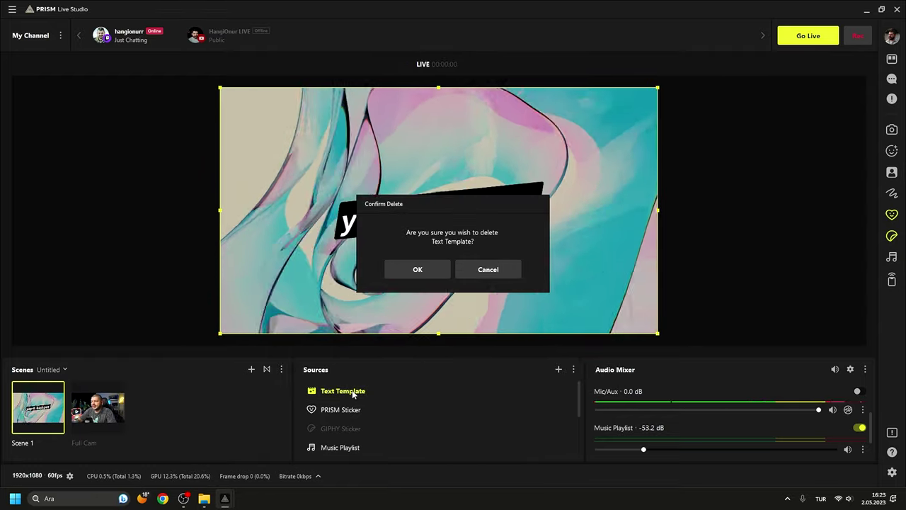
{"action": "left_click", "coordinate": [390, 269]}
Create another Text Template source in Scene 1, keeping the default name
{"action": "left_click", "coordinate": [558, 369]}
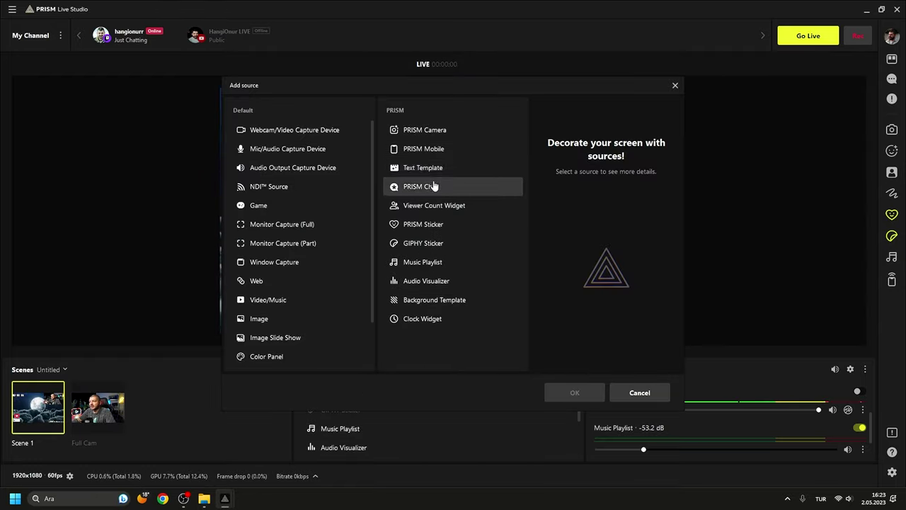
{"action": "left_click", "coordinate": [572, 389]}
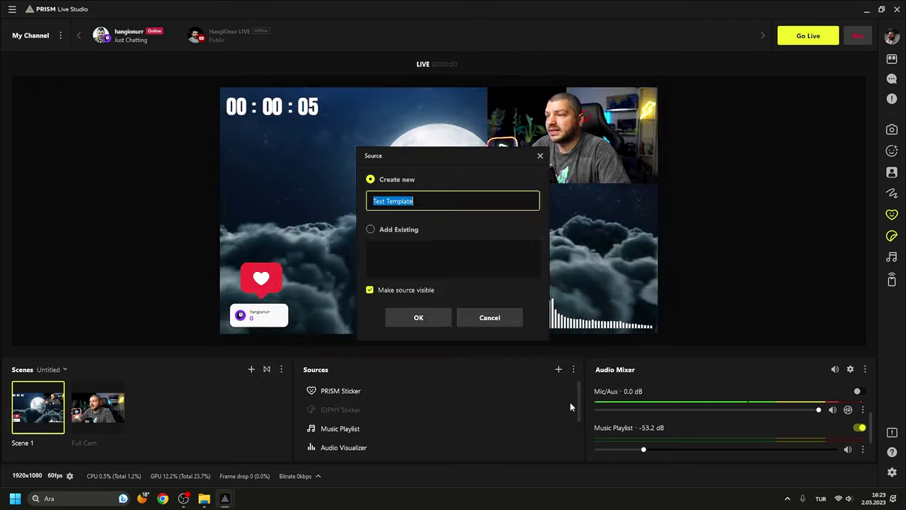
{"action": "left_click", "coordinate": [416, 315]}
Browse the social templates and apply the "Prism Live" one with the round YouTube icon
{"action": "left_click", "coordinate": [451, 252]}
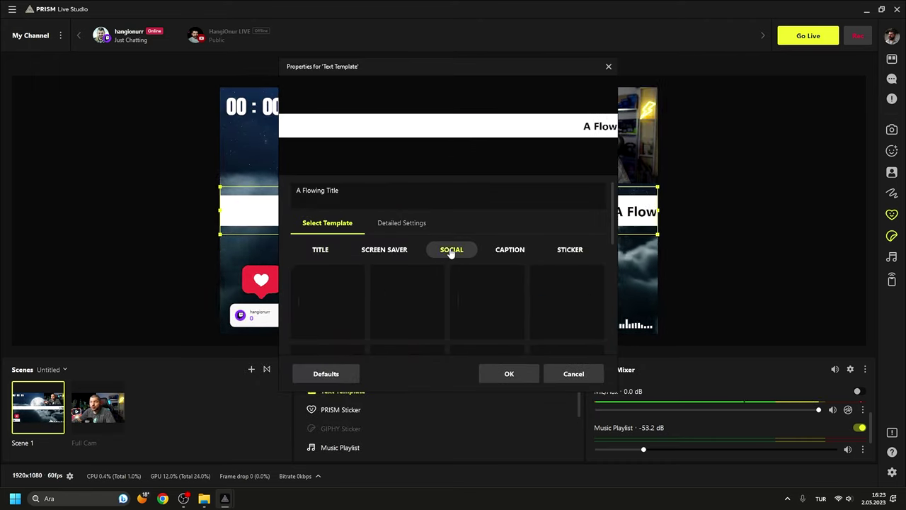
{"action": "scroll", "coordinate": [587, 269], "scroll_direction": "down", "scroll_amount": 1}
{"action": "left_click_drag", "start_coordinate": [614, 226], "coordinate": [615, 242]}
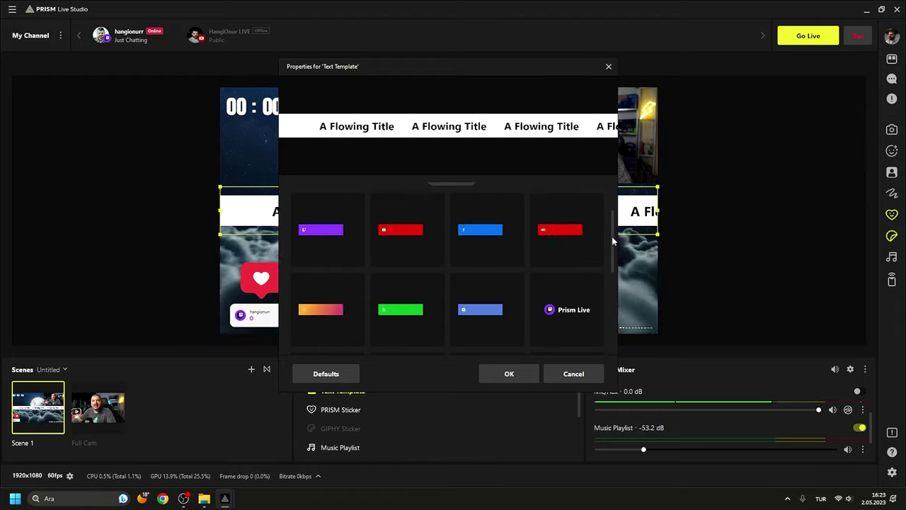
{"action": "left_click_drag", "start_coordinate": [613, 240], "coordinate": [612, 275]}
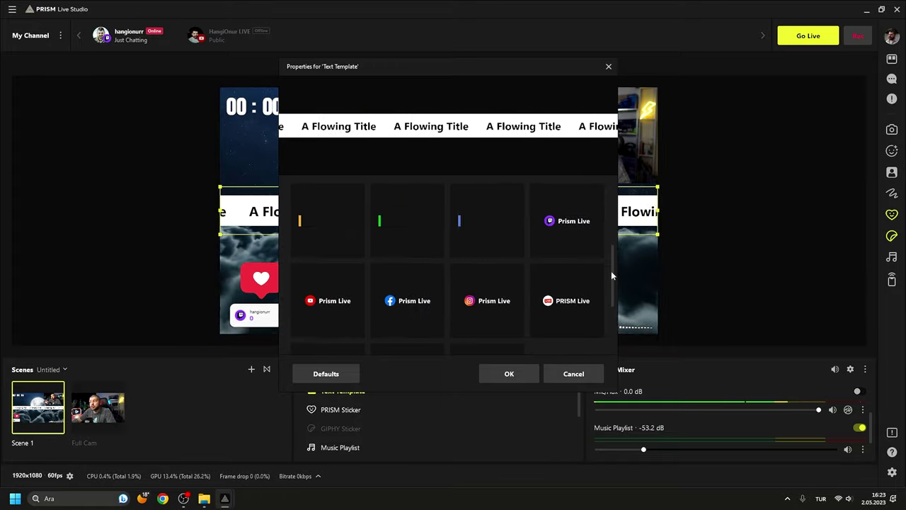
{"action": "left_click", "coordinate": [318, 310]}
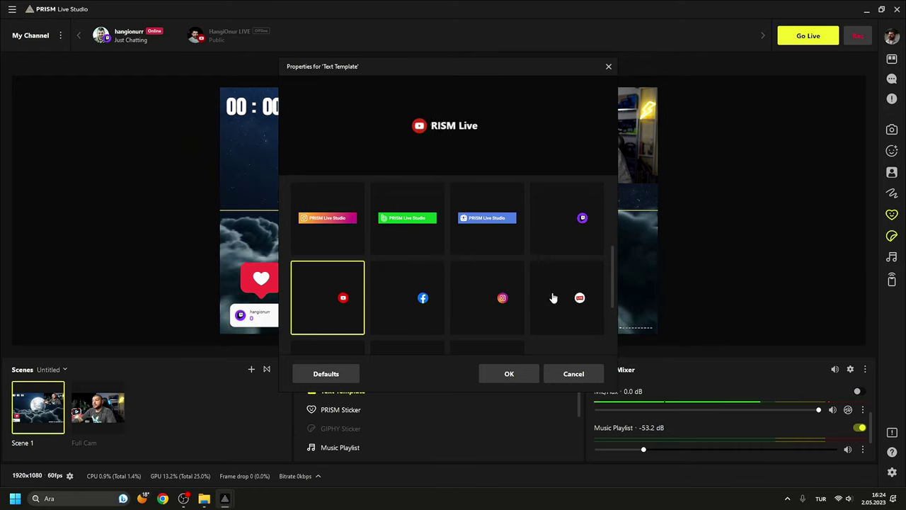
Replace the template's text with the channel name, keeping the default detailed font settings, and confirm the Text Template properties
{"action": "scroll", "coordinate": [552, 298], "scroll_direction": "down", "scroll_amount": 2}
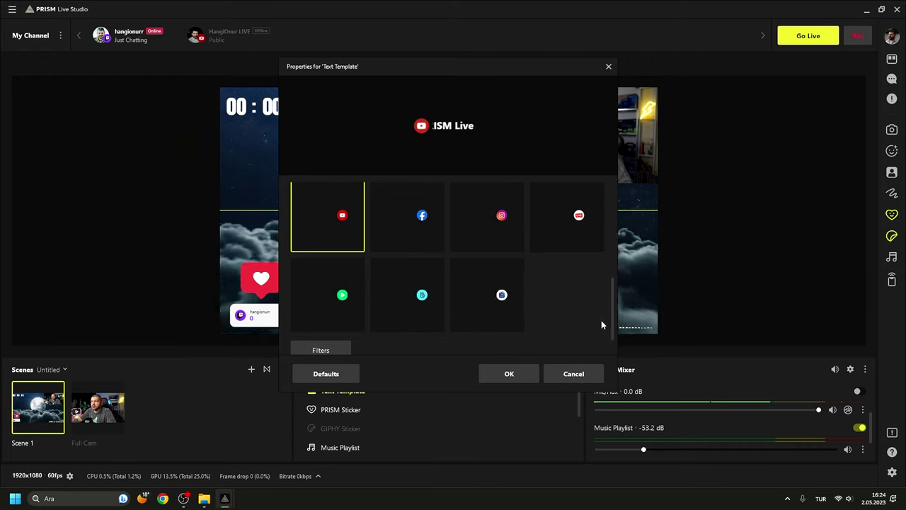
{"action": "left_click_drag", "start_coordinate": [615, 325], "coordinate": [606, 222]}
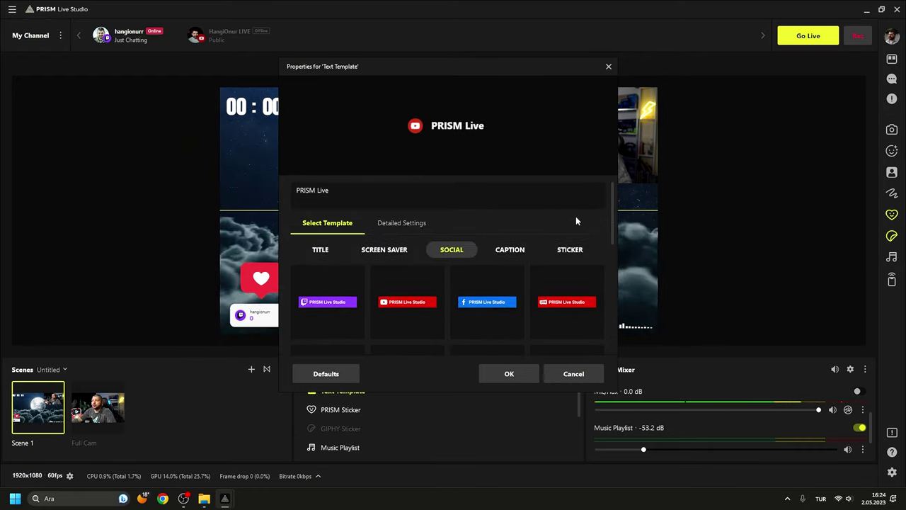
{"action": "left_click", "coordinate": [403, 224]}
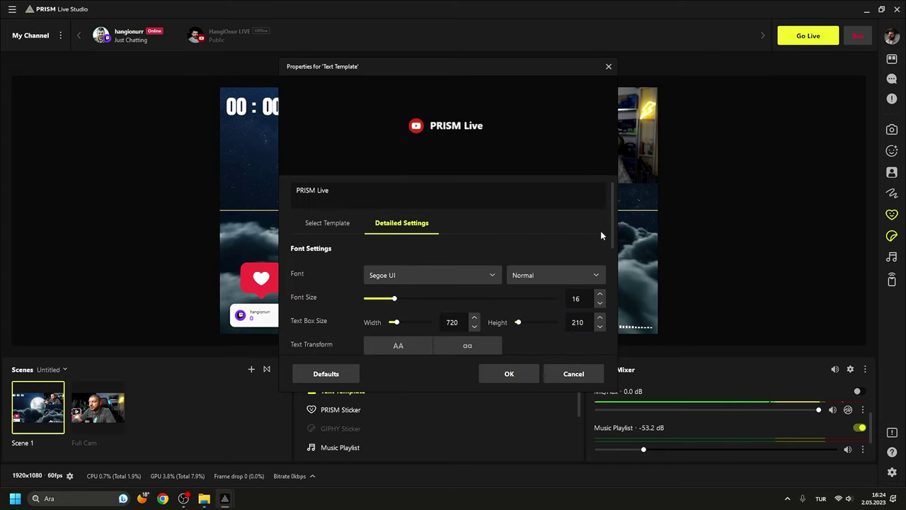
{"action": "left_click", "coordinate": [598, 202]}
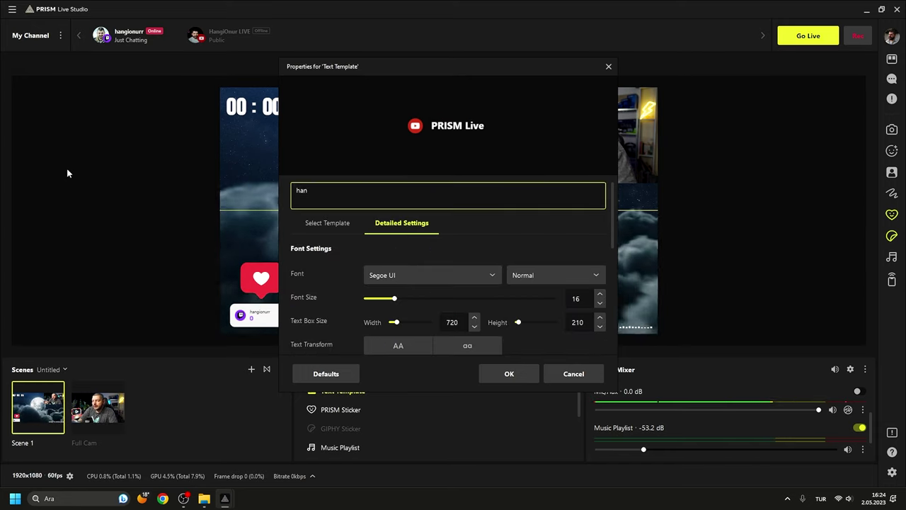
{"action": "type", "text": "hangionurr"}
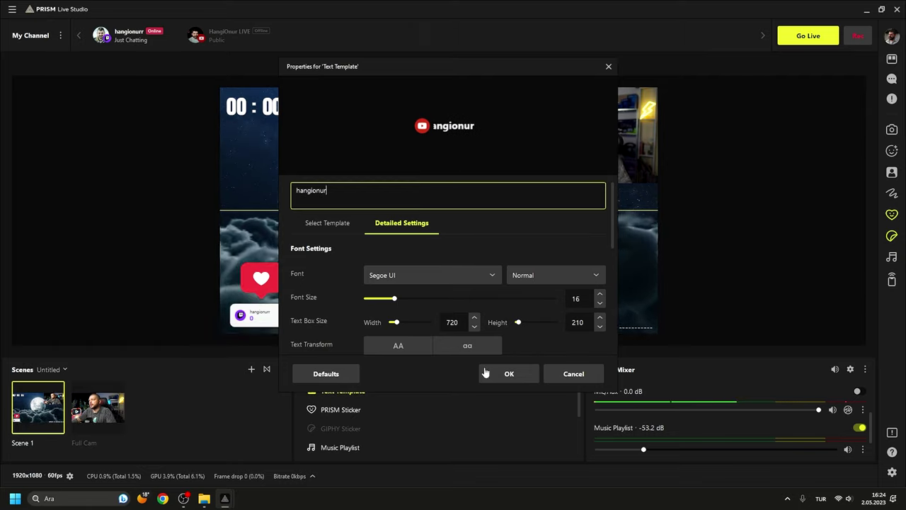
{"action": "left_click", "coordinate": [521, 377]}
Move the Text Template source in the preview so its YouTube icon and channel name sit directly beneath the timer, and deselect it
{"action": "left_click_drag", "start_coordinate": [523, 238], "coordinate": [532, 288]}
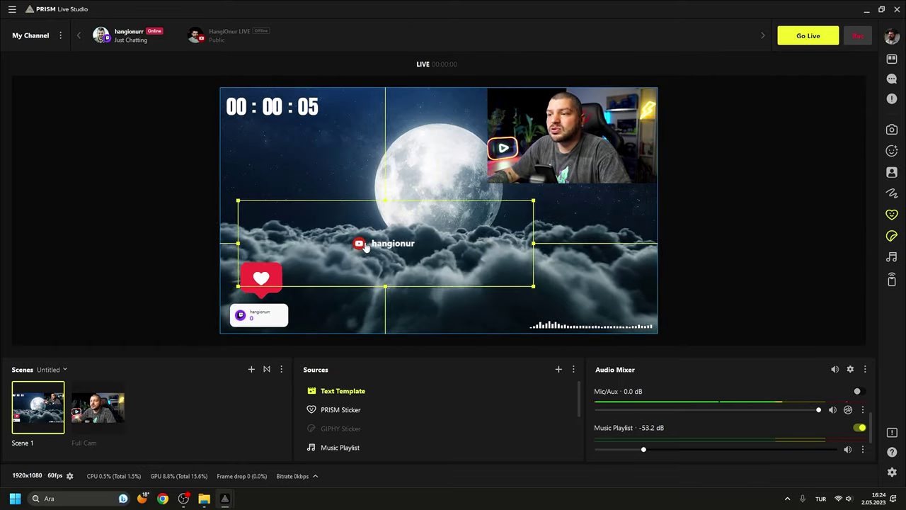
{"action": "left_click_drag", "start_coordinate": [363, 249], "coordinate": [241, 131]}
{"action": "left_click", "coordinate": [727, 239]}
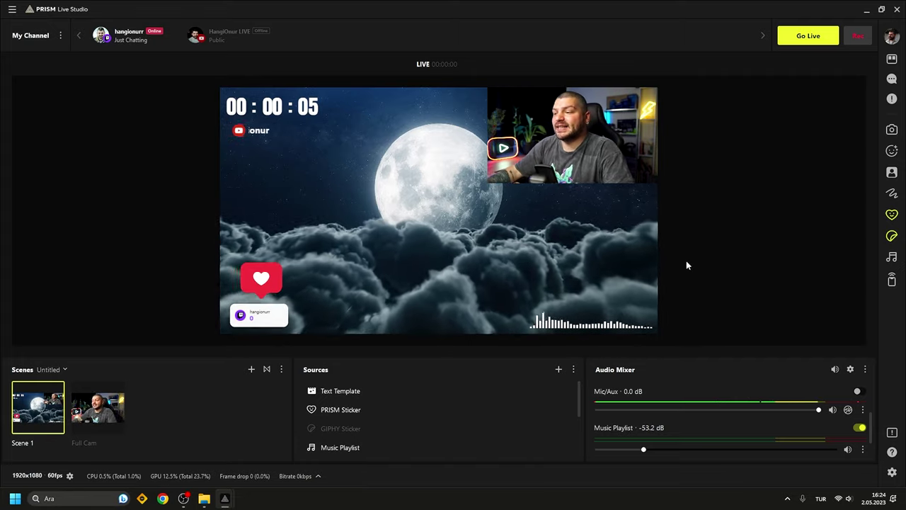
Reopen the Text Template properties, look through the caption templates, and close without keeping the changes
{"action": "double_click", "coordinate": [382, 391]}
{"action": "left_click", "coordinate": [327, 223]}
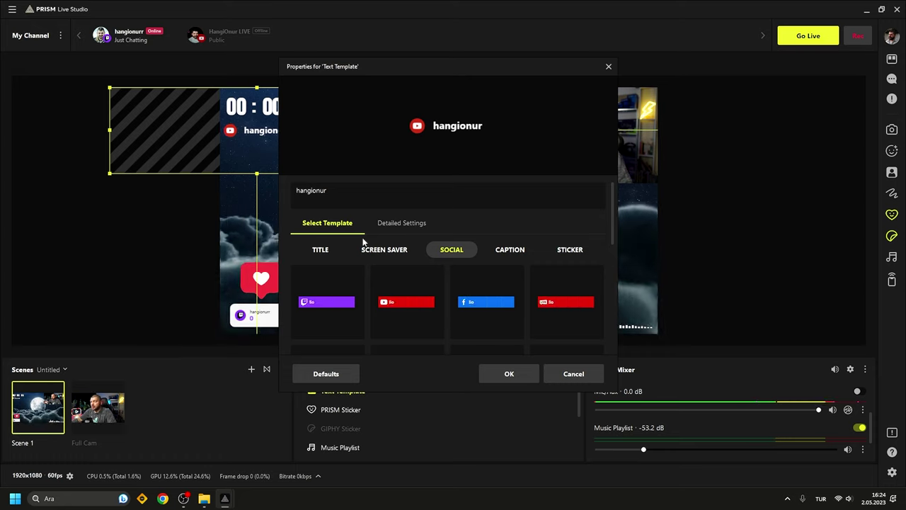
{"action": "left_click", "coordinate": [509, 252]}
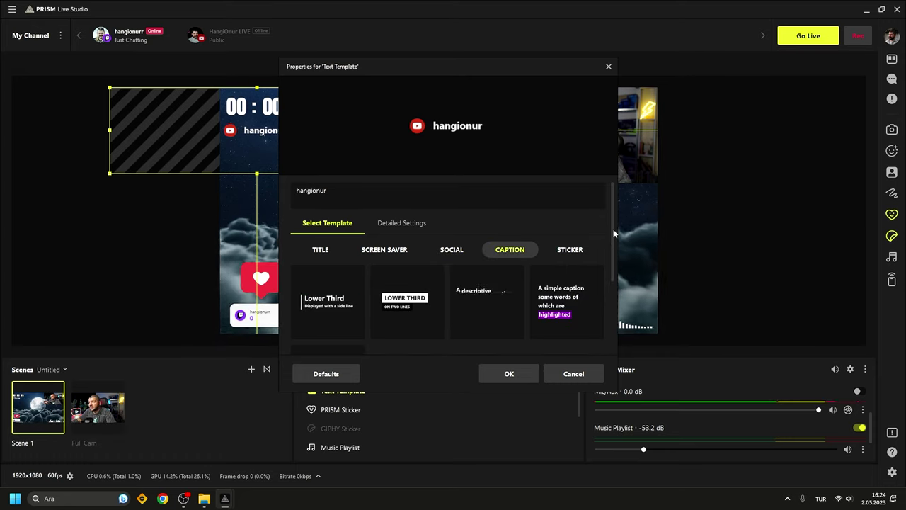
{"action": "left_click_drag", "start_coordinate": [613, 229], "coordinate": [605, 274]}
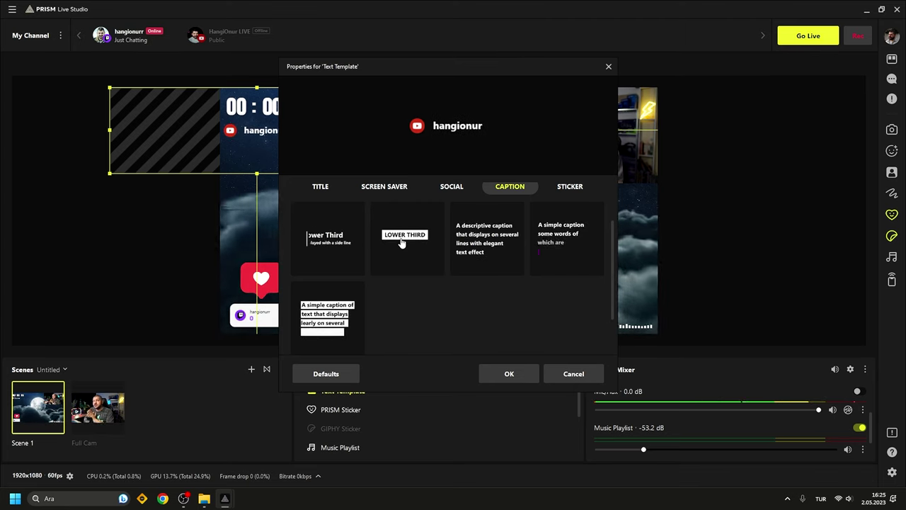
{"action": "left_click", "coordinate": [609, 67]}
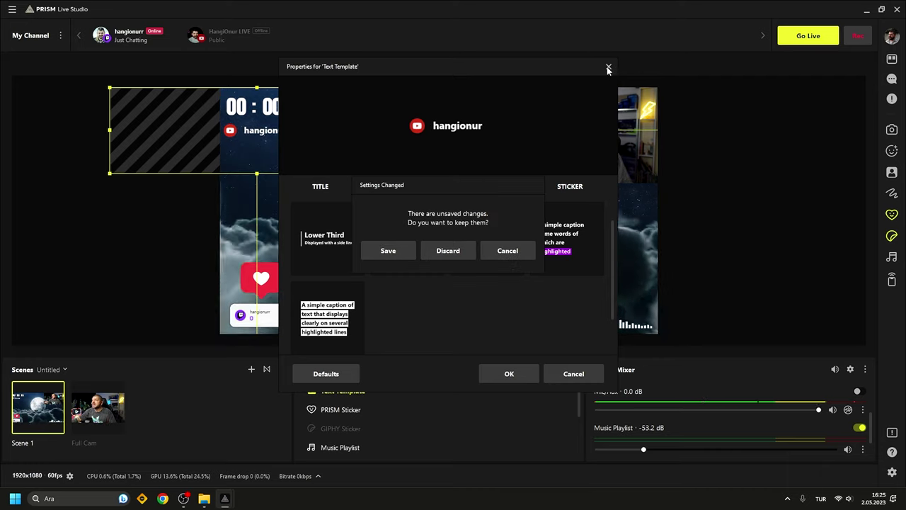
{"action": "left_click", "coordinate": [471, 253]}
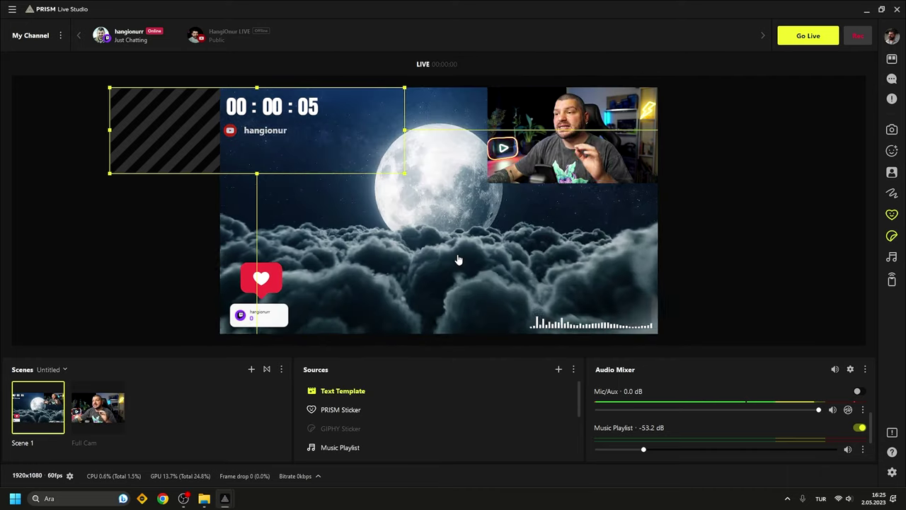
{"action": "left_click", "coordinate": [677, 260]}
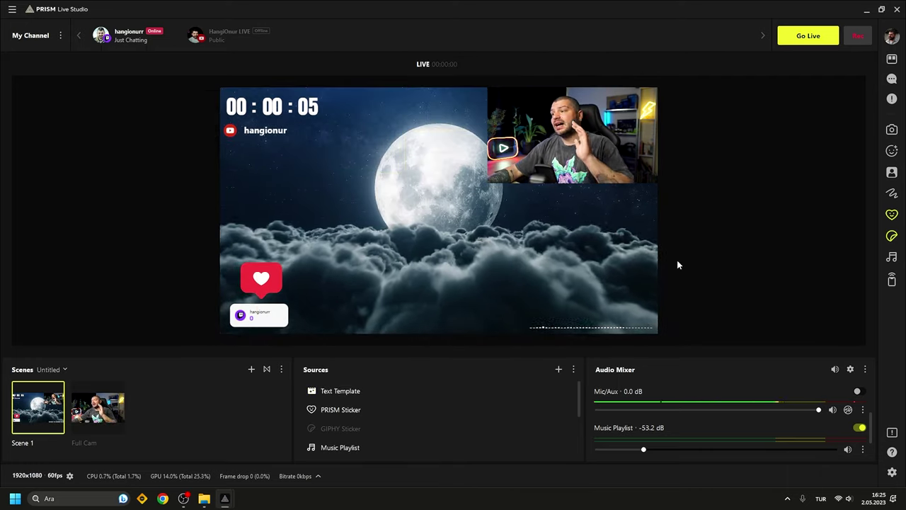
{"action": "left_click", "coordinate": [12, 10]}
{"action": "mouse_move", "coordinate": [33, 128]}
{"action": "mouse_move", "coordinate": [35, 144]}
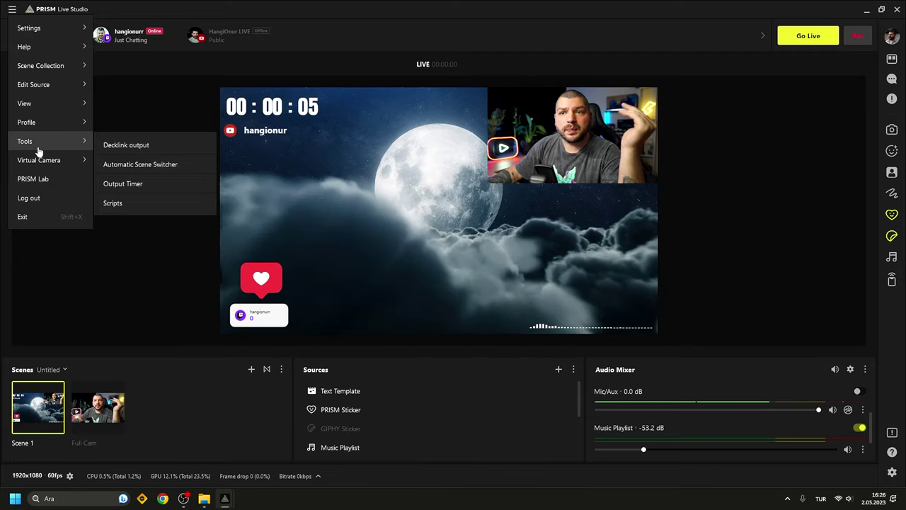
{"action": "mouse_move", "coordinate": [36, 164]}
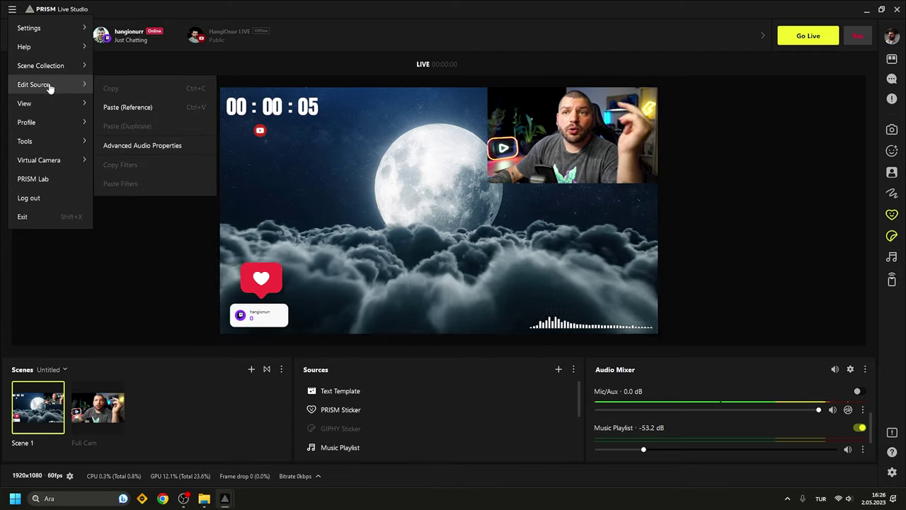
{"action": "mouse_move", "coordinate": [58, 75]}
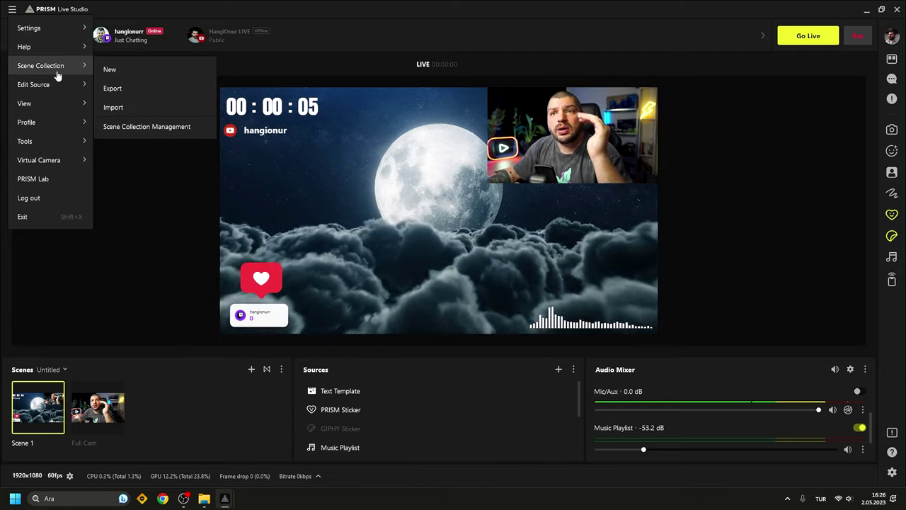